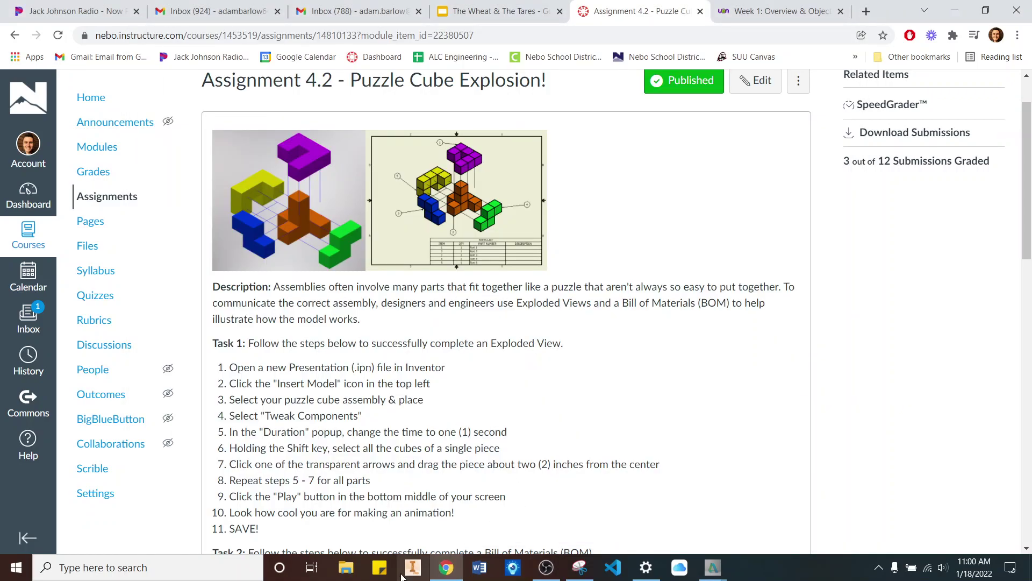
Step: Launch Autodesk Inventor and dismiss its License Borrowed notice
scroll(377, 252, up, 1)
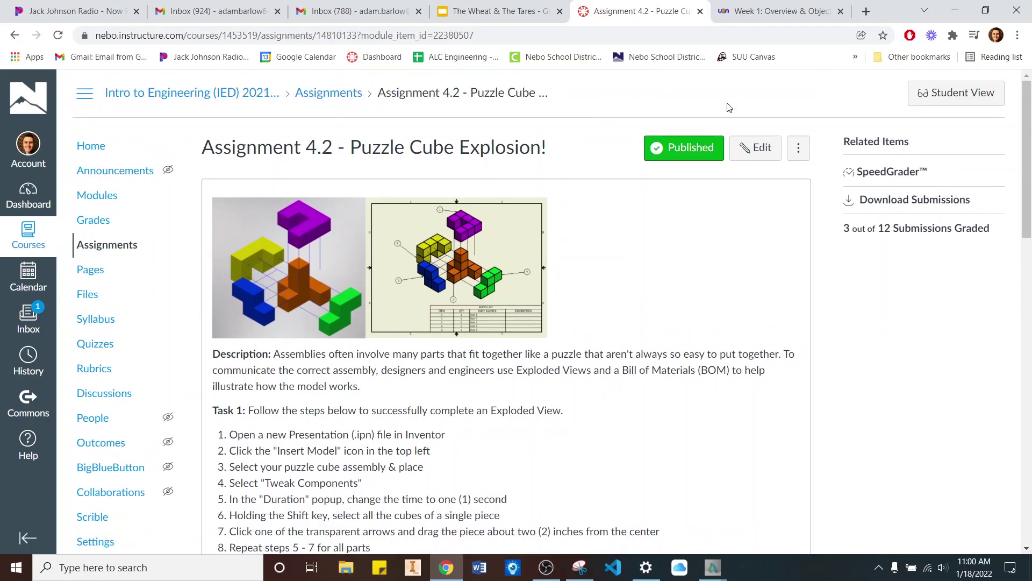
click(413, 569)
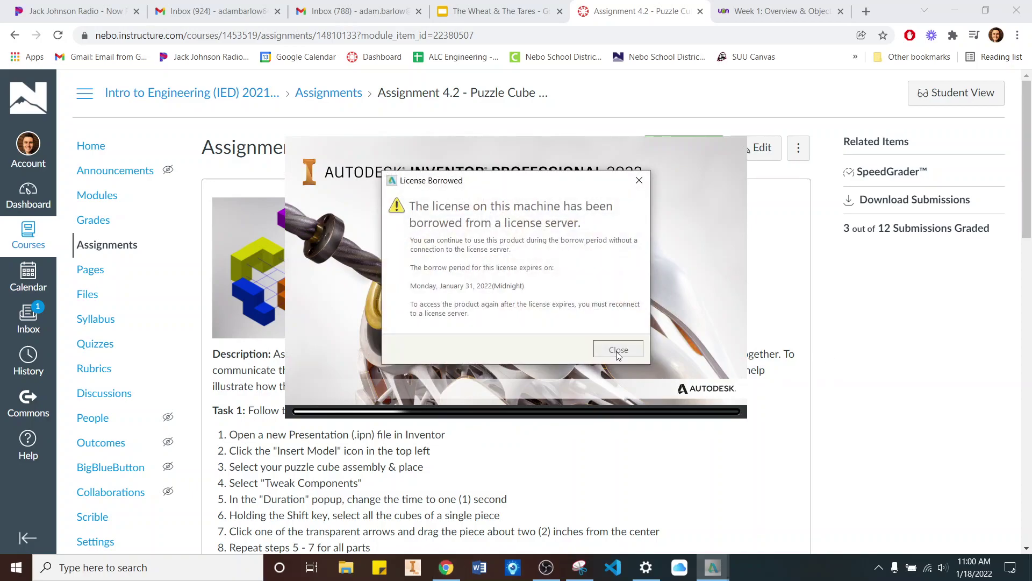
click(619, 350)
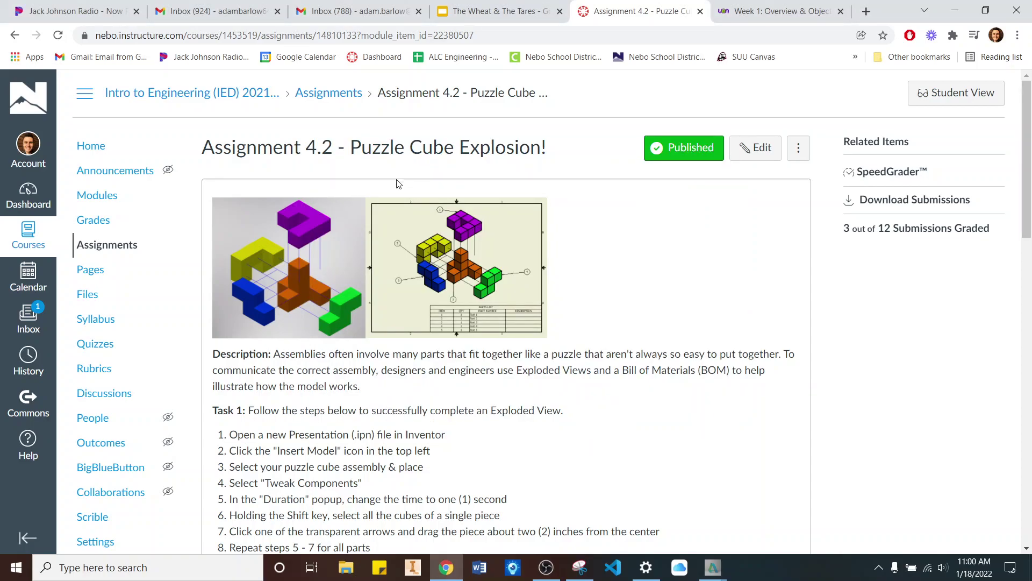
Step: Read down through the Puzzle Cube Explosion assignment in Canvas
scroll(495, 184, down, 1)
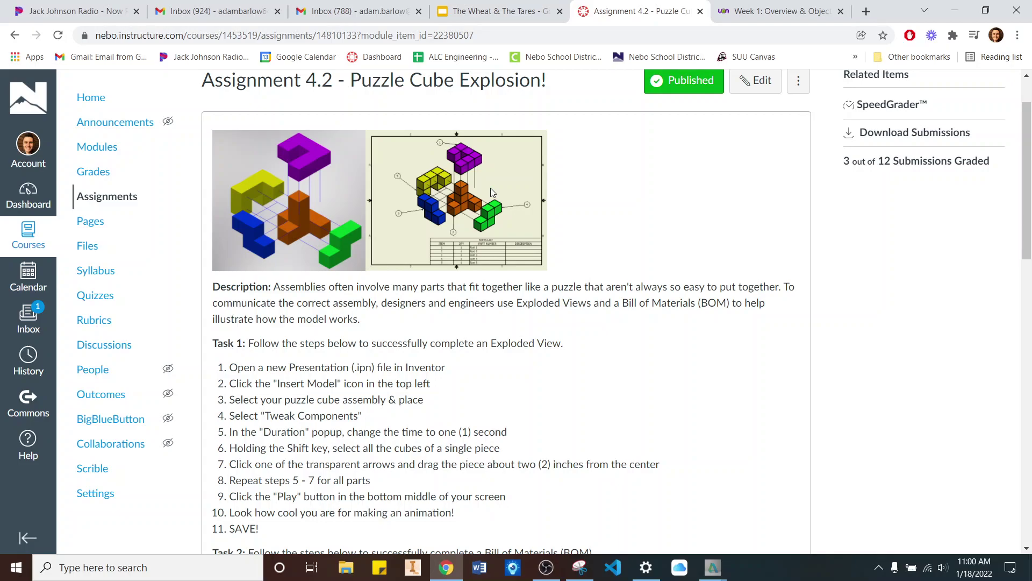
scroll(491, 191, down, 4)
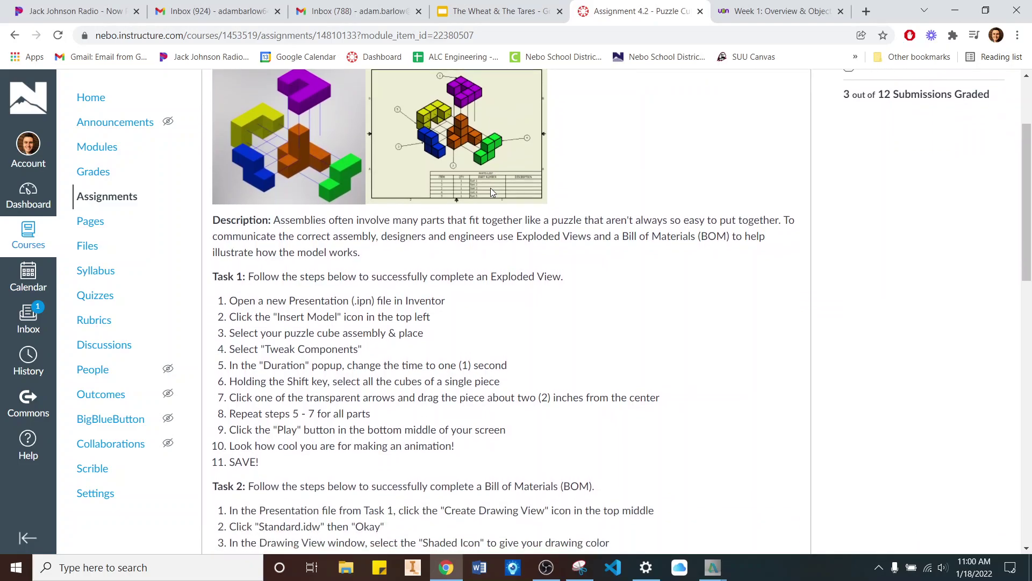
scroll(284, 144, down, 6)
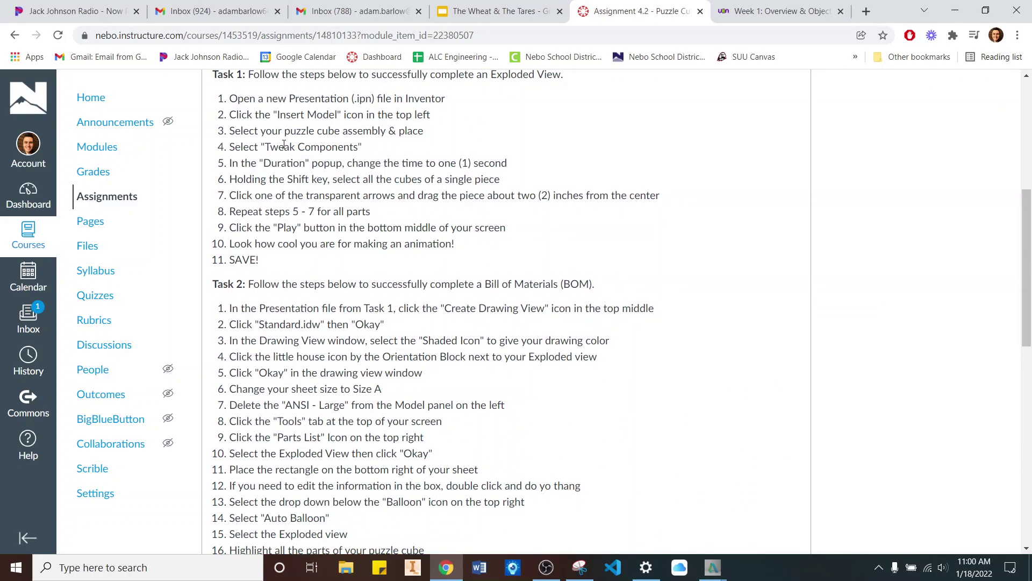
scroll(409, 211, down, 4)
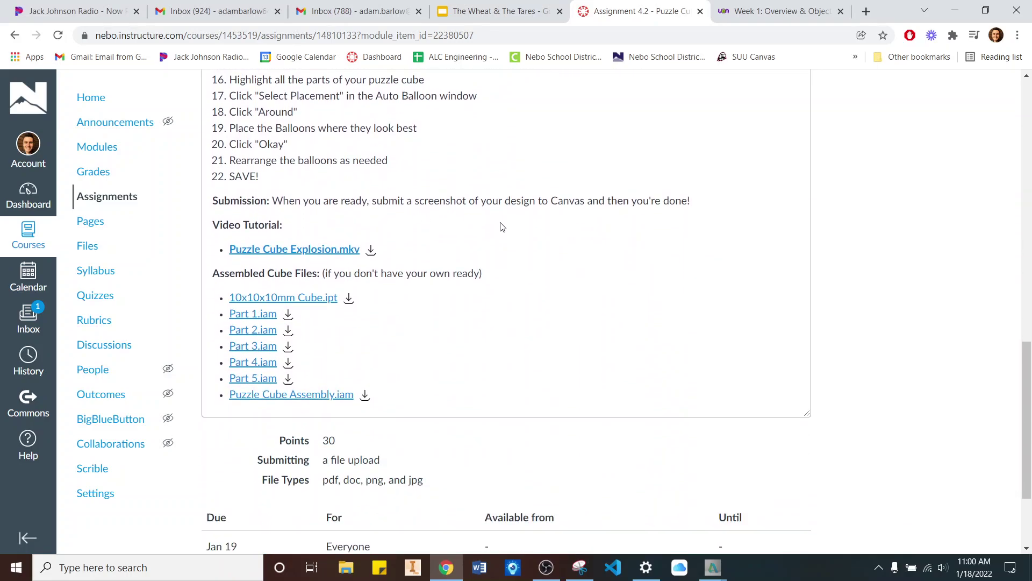
Step: Restore the Canvas assignment and scroll to the Part 1–5 and Puzzle Cube Assembly file links
click(954, 12)
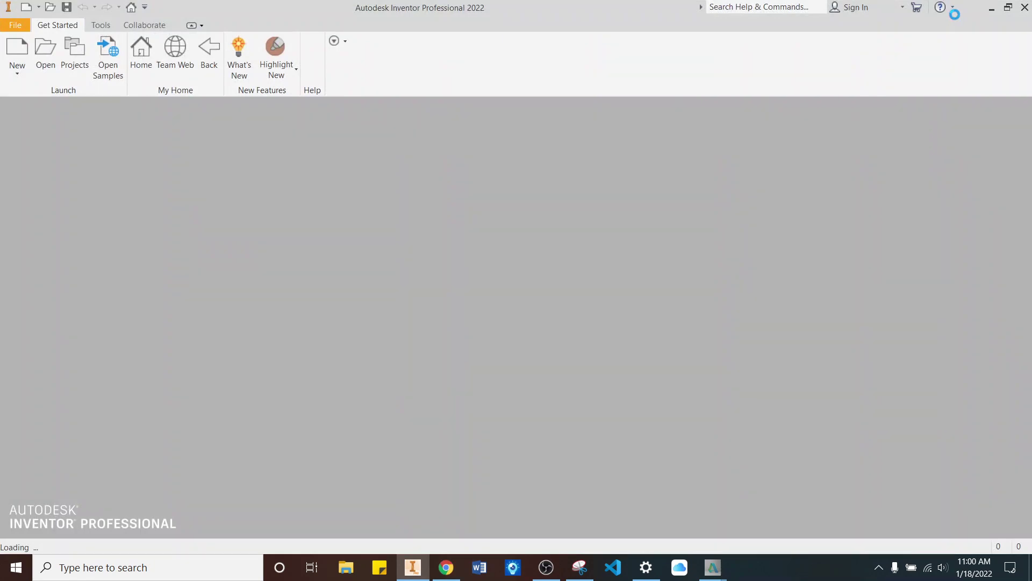
mouse_move(412, 566)
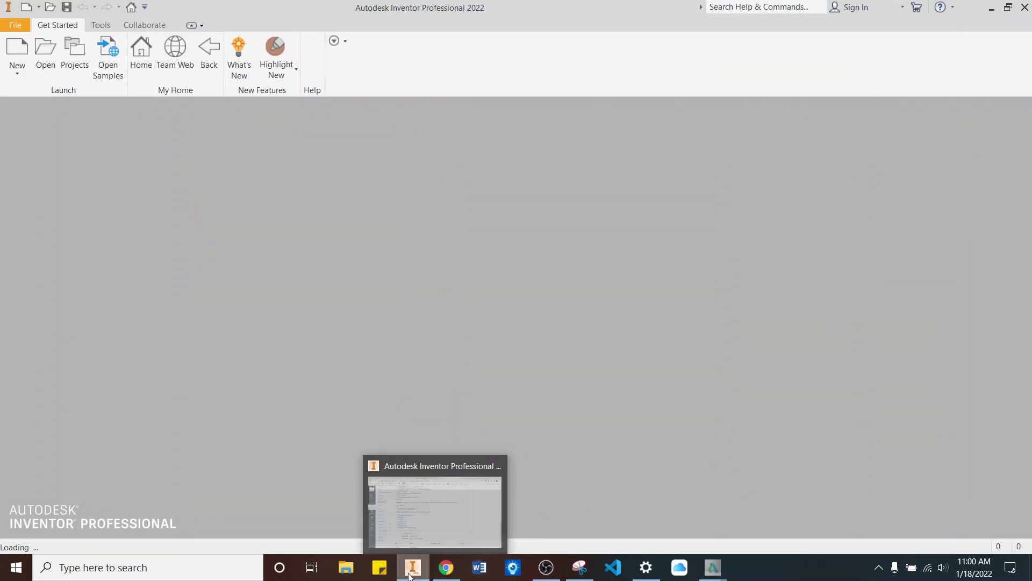
click(446, 567)
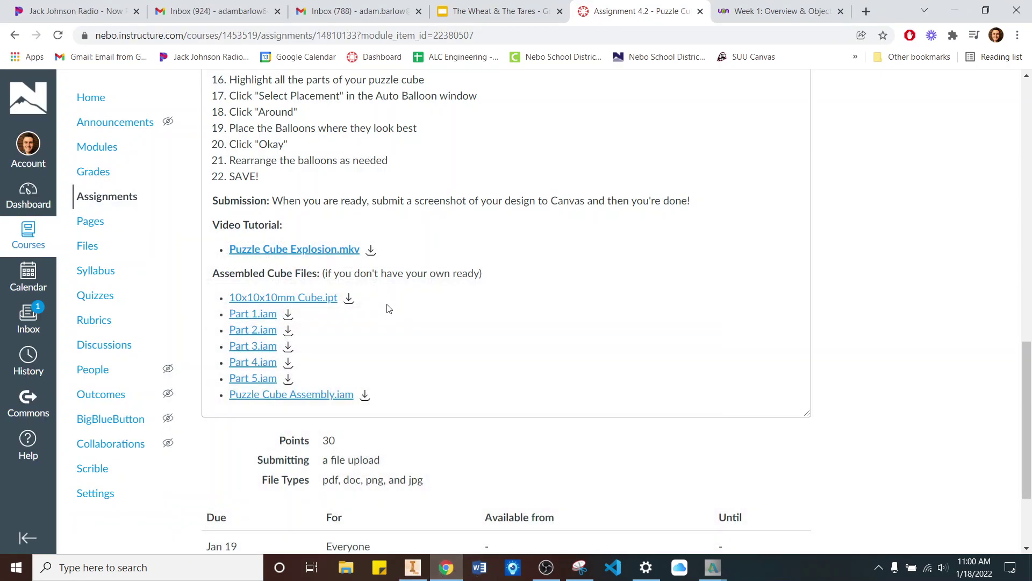
scroll(427, 304, up, 10)
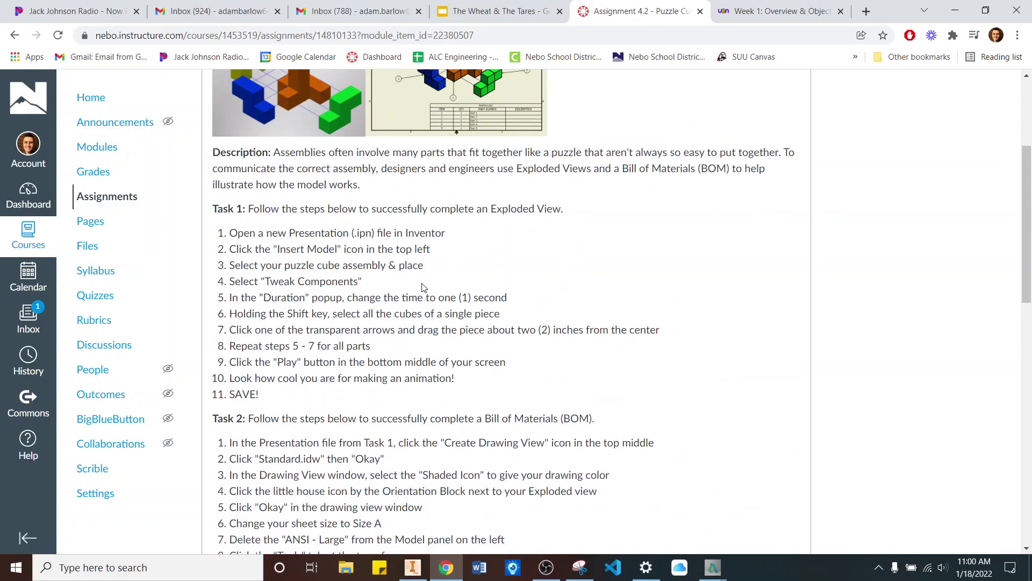
scroll(423, 286, up, 4)
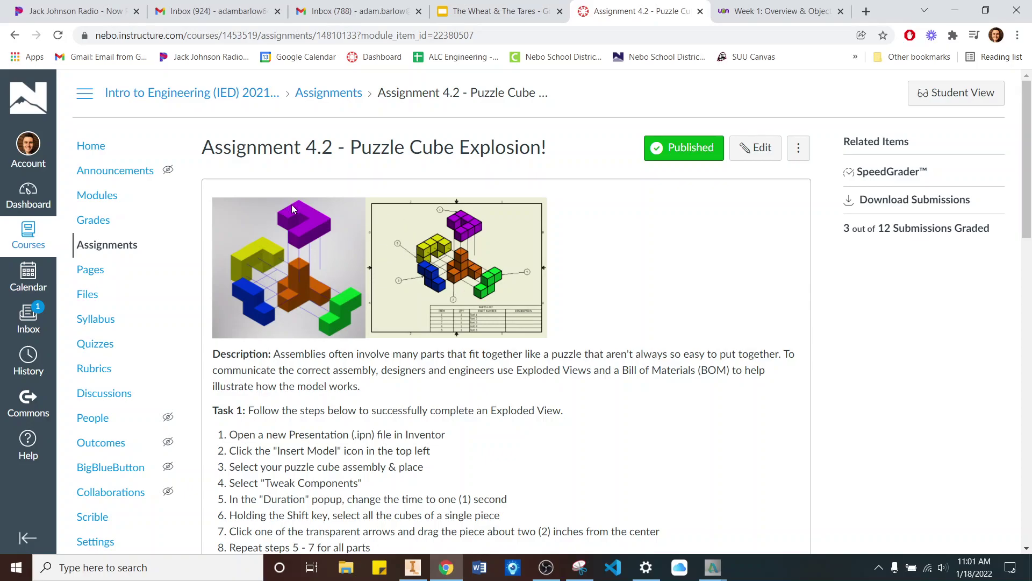
scroll(410, 255, down, 15)
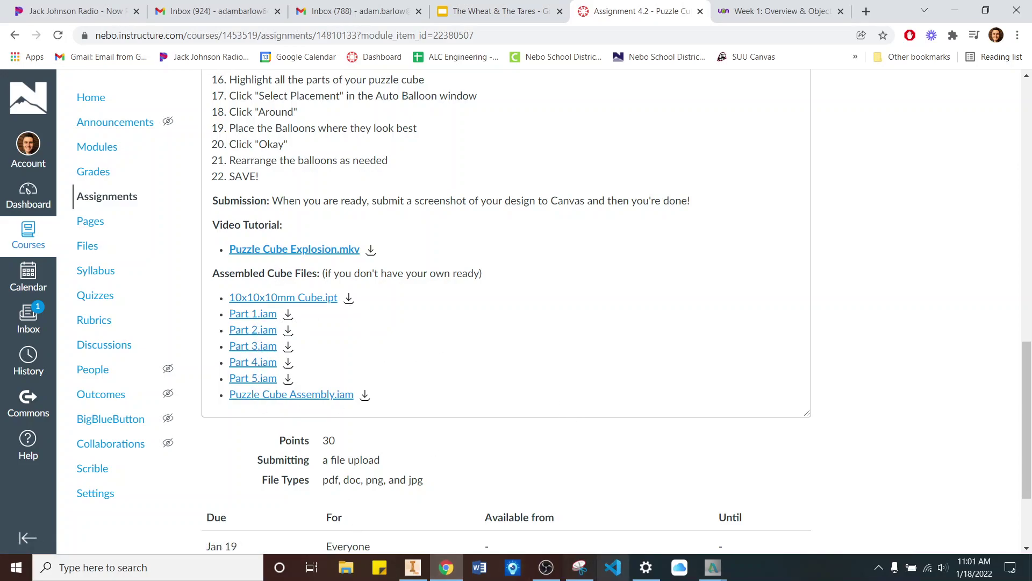
Step: Enlarge the Windows mouse pointer size to about mid-scale, then return to Canvas
click(186, 560)
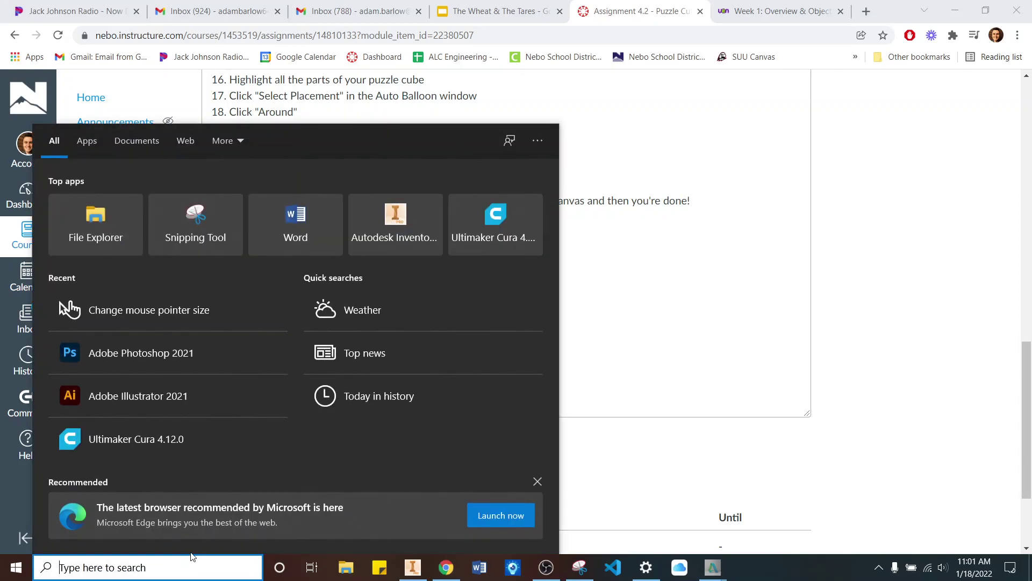
click(169, 309)
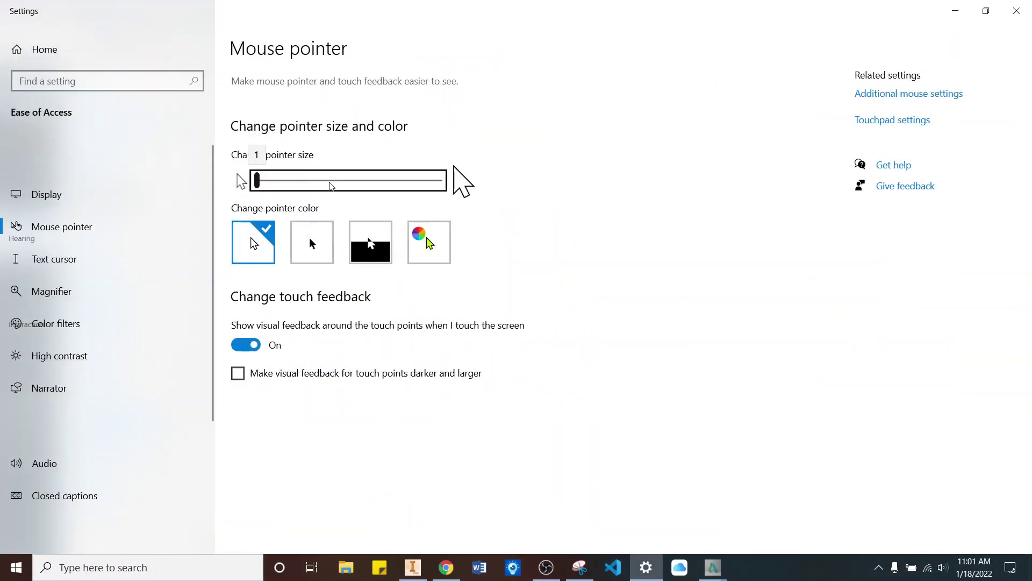
click(334, 180)
click(955, 11)
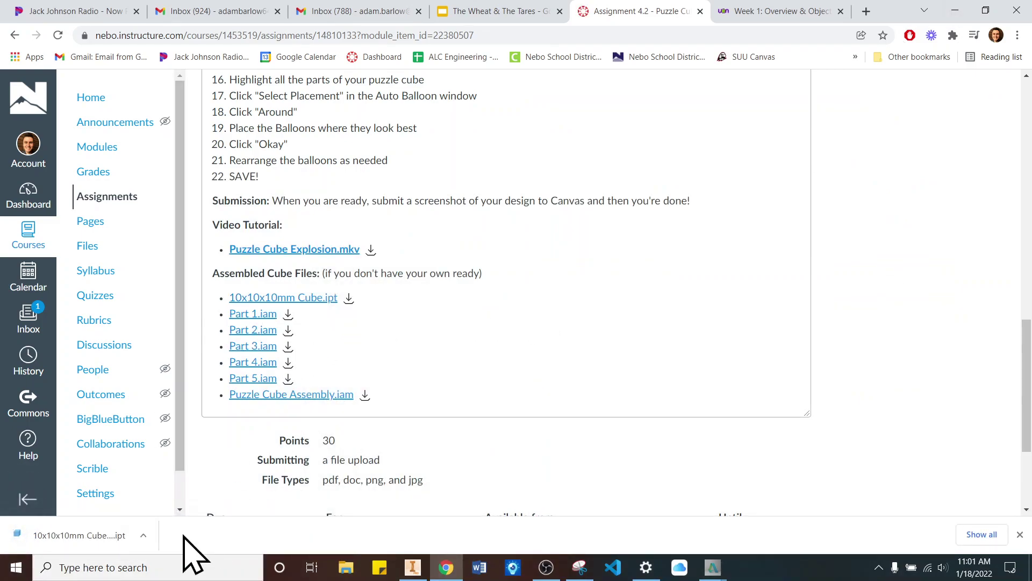
Step: Download Part 1 through Part 4.iam and Puzzle Cube Assembly.iam from the assignment page
click(288, 314)
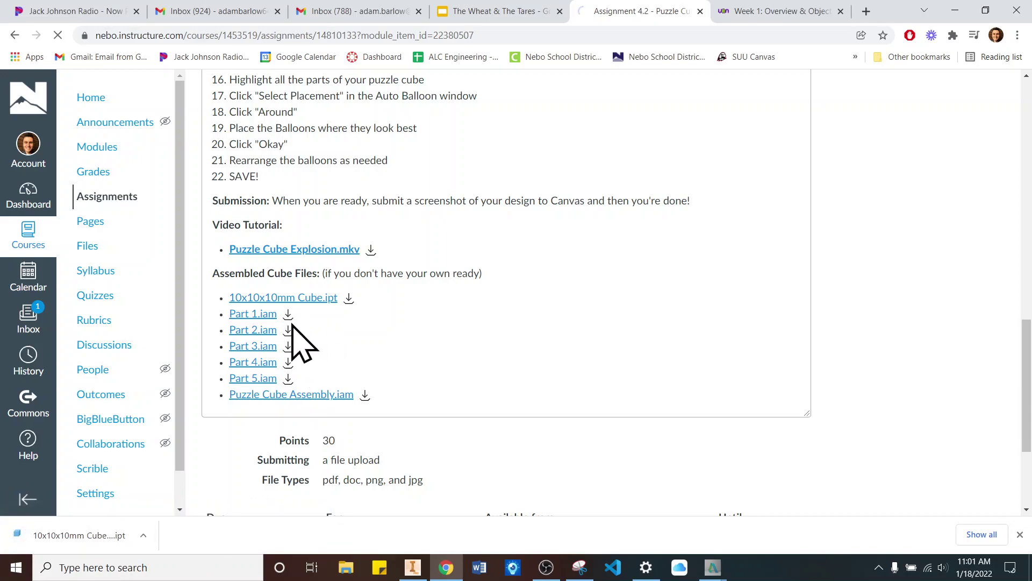
click(288, 330)
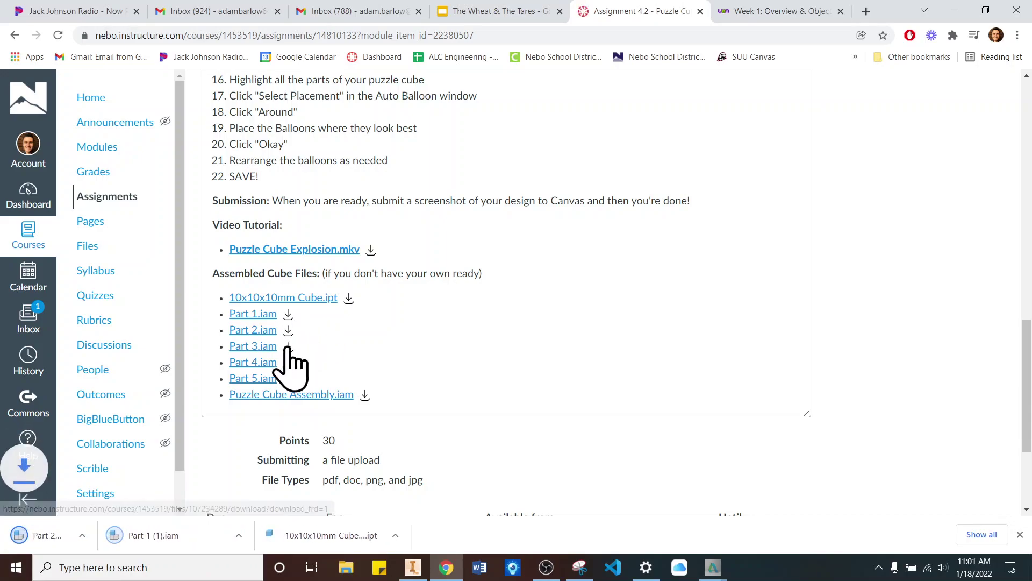
click(289, 347)
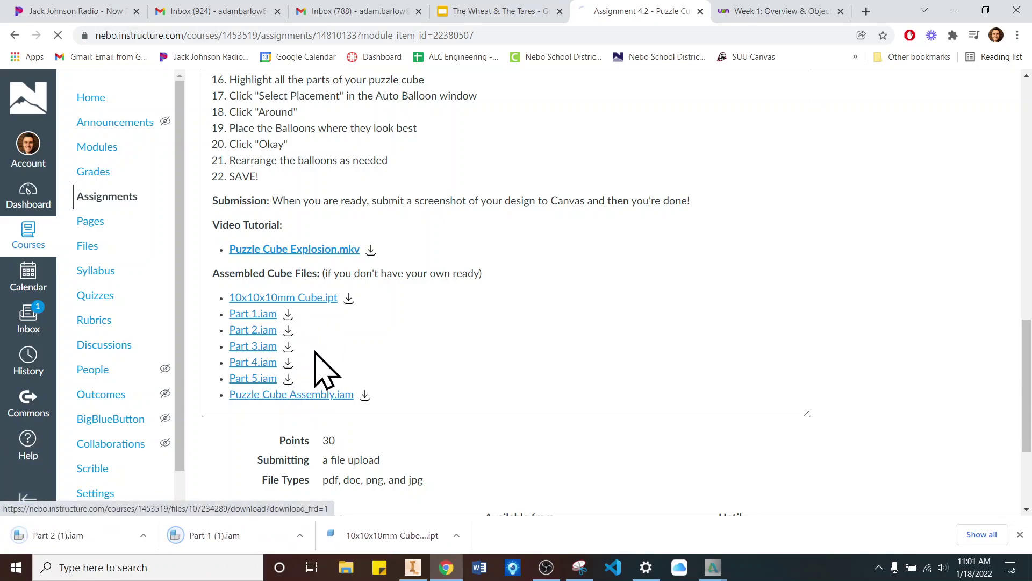
click(288, 362)
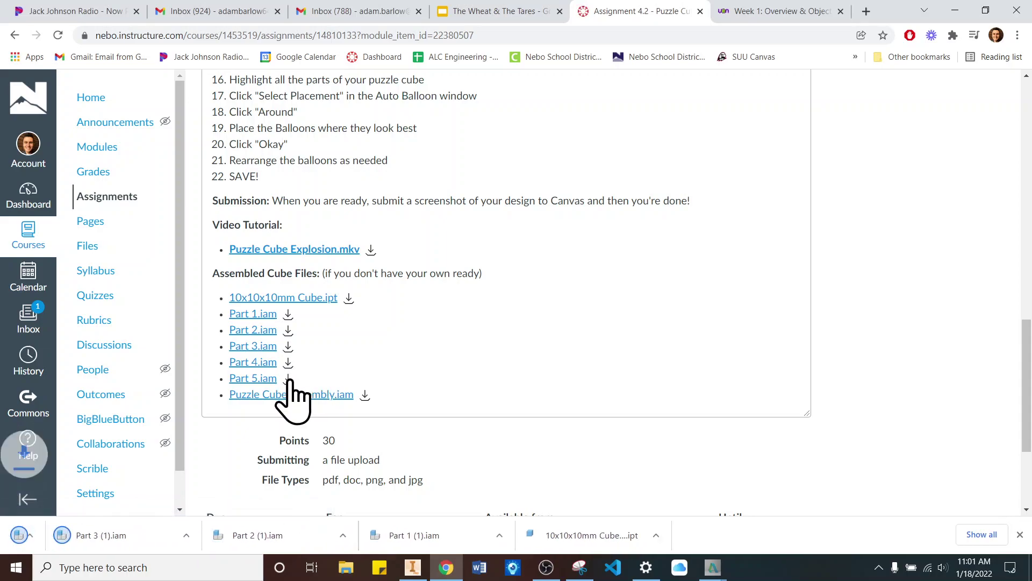
click(365, 395)
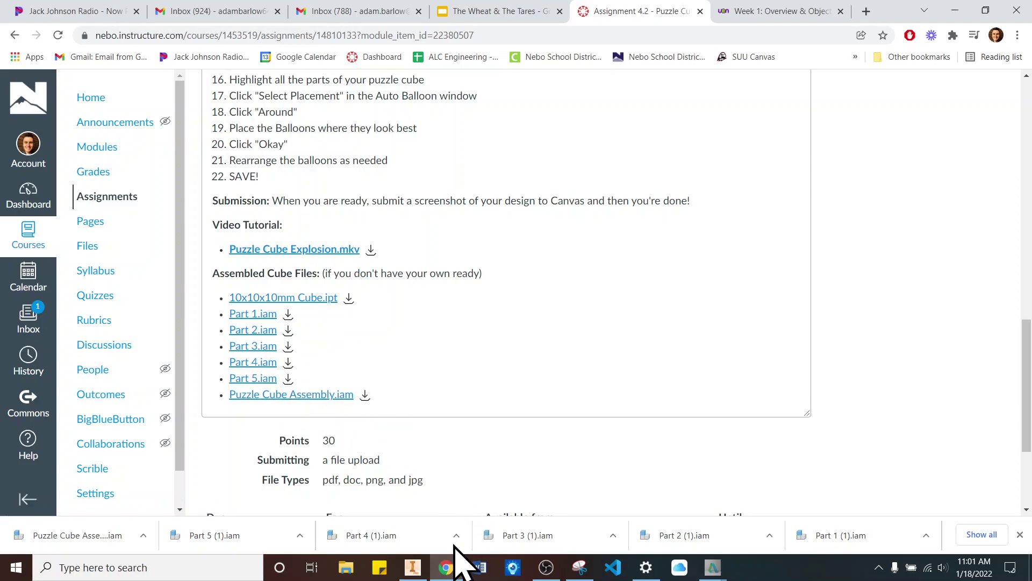
Step: Minimise Chrome and bring up Inventor's Get Started home with its new-file templates
click(446, 567)
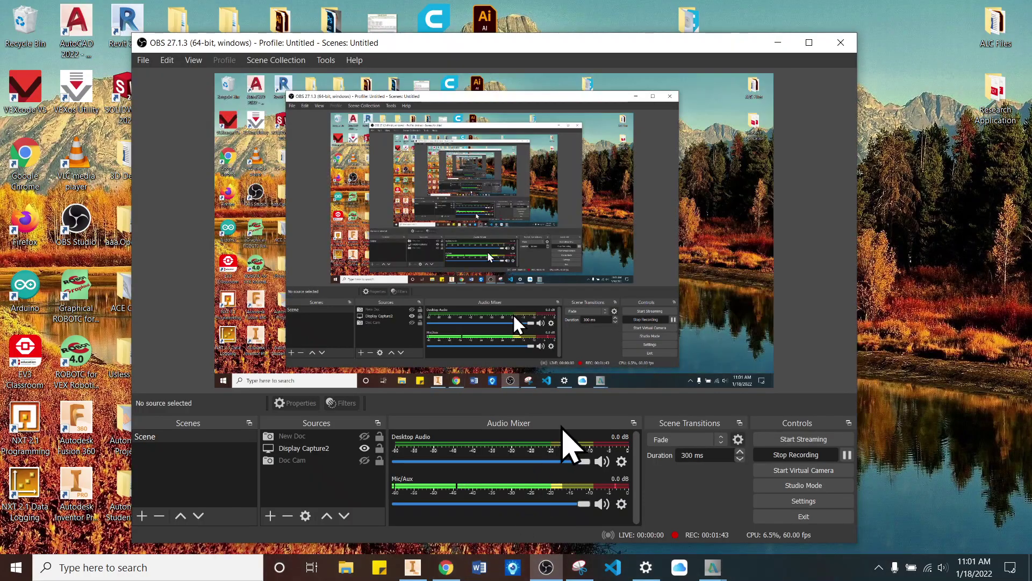
click(412, 567)
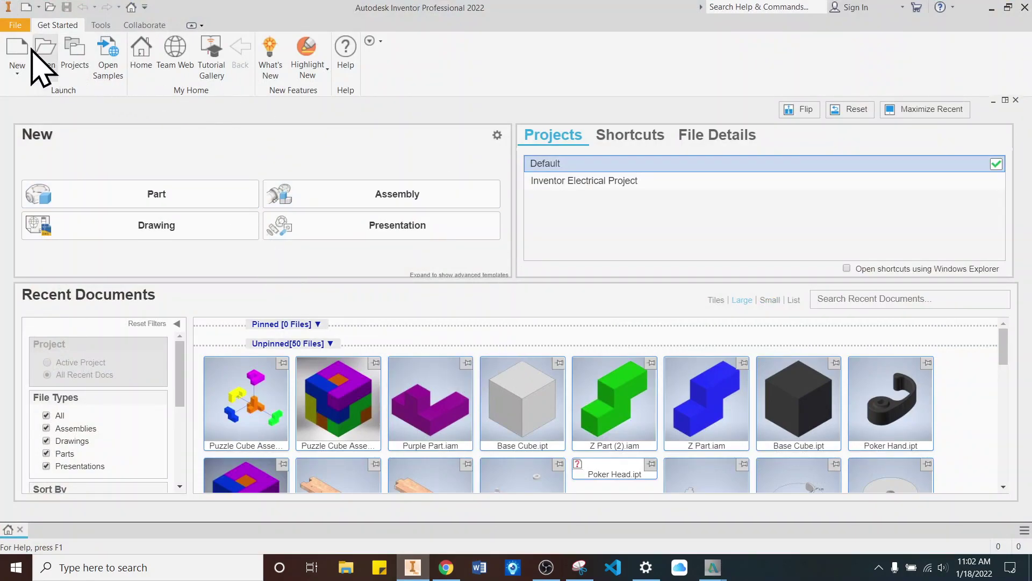
click(15, 25)
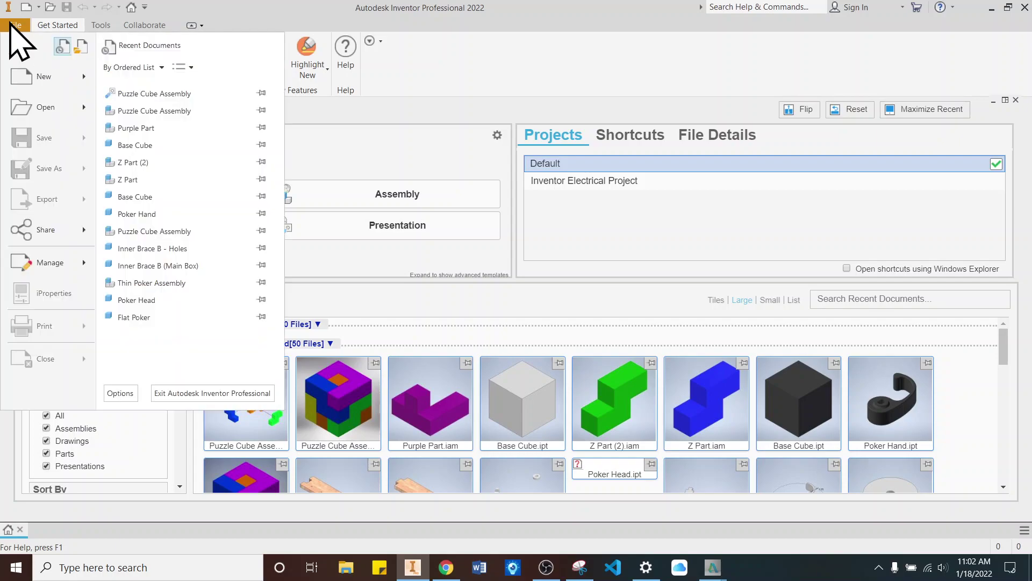
mouse_move(29, 78)
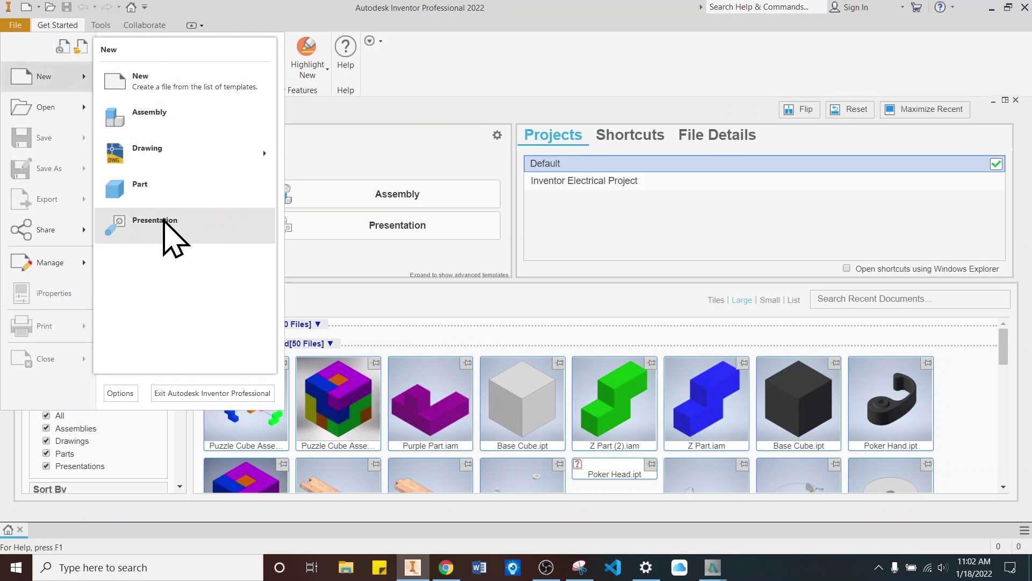
click(490, 93)
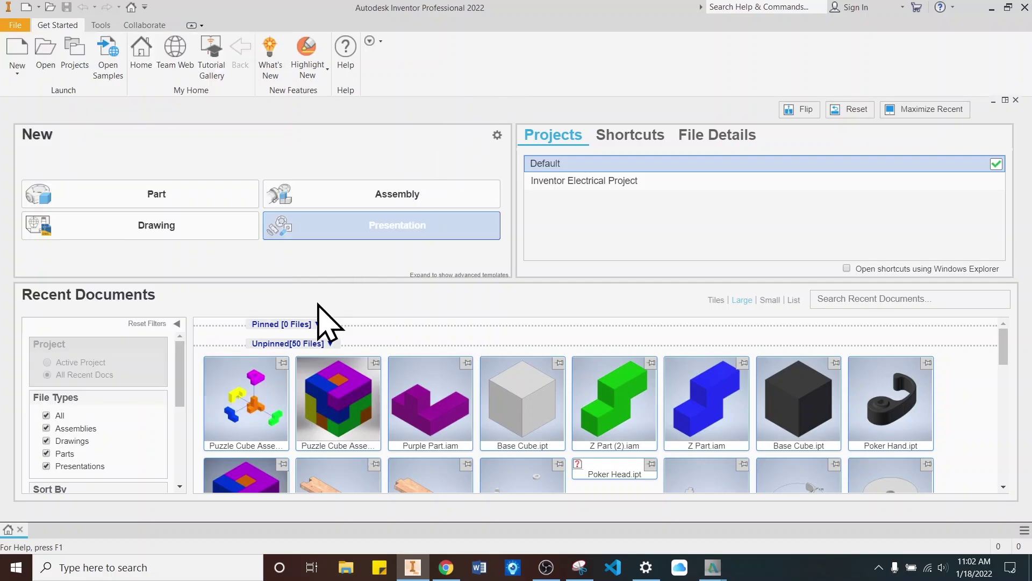
Step: Start a new presentation and insert Puzzle Cube Assembly (1) from the Downloads folder
click(372, 231)
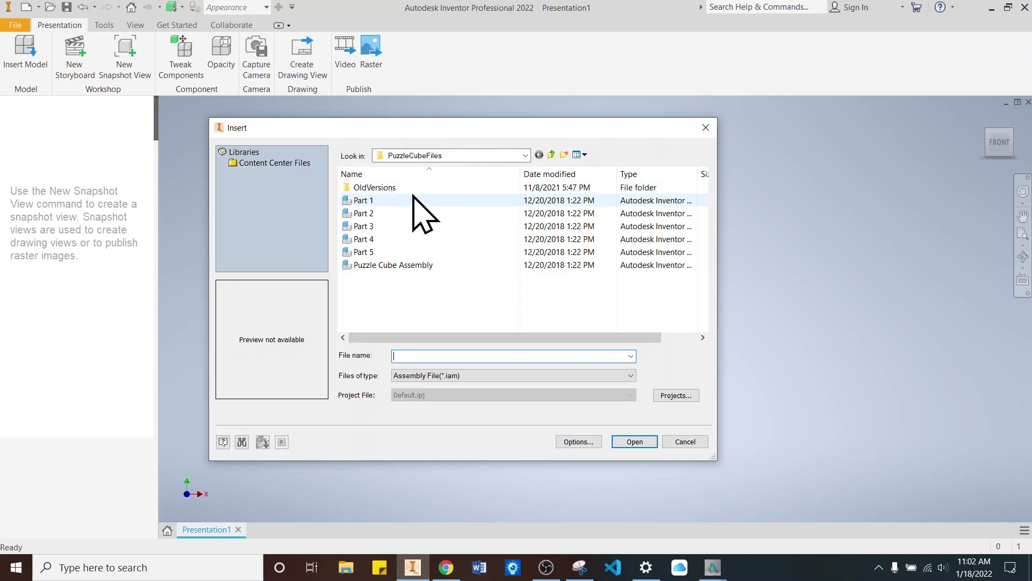
click(391, 265)
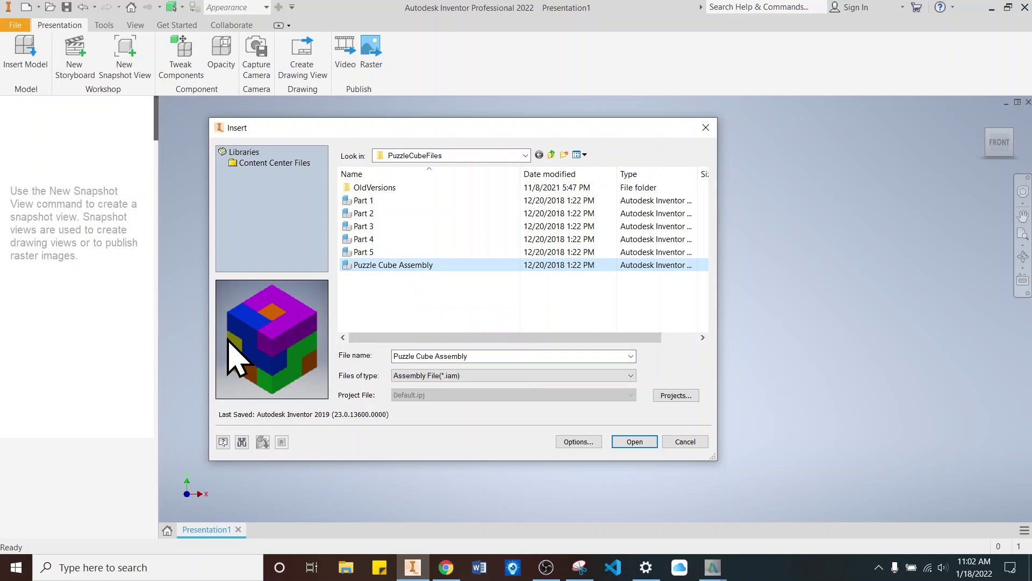
click(523, 155)
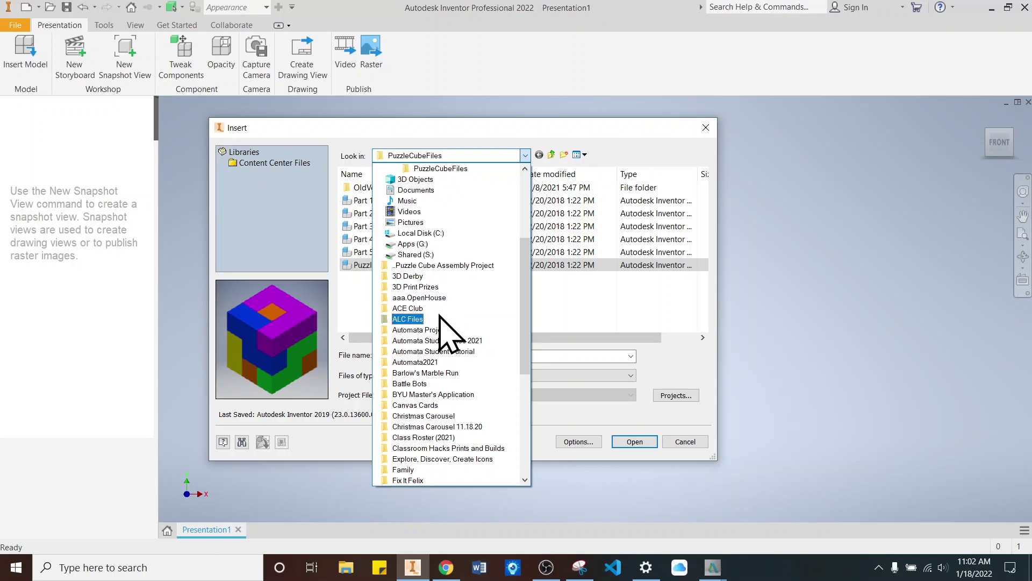
scroll(439, 316, up, 5)
click(436, 179)
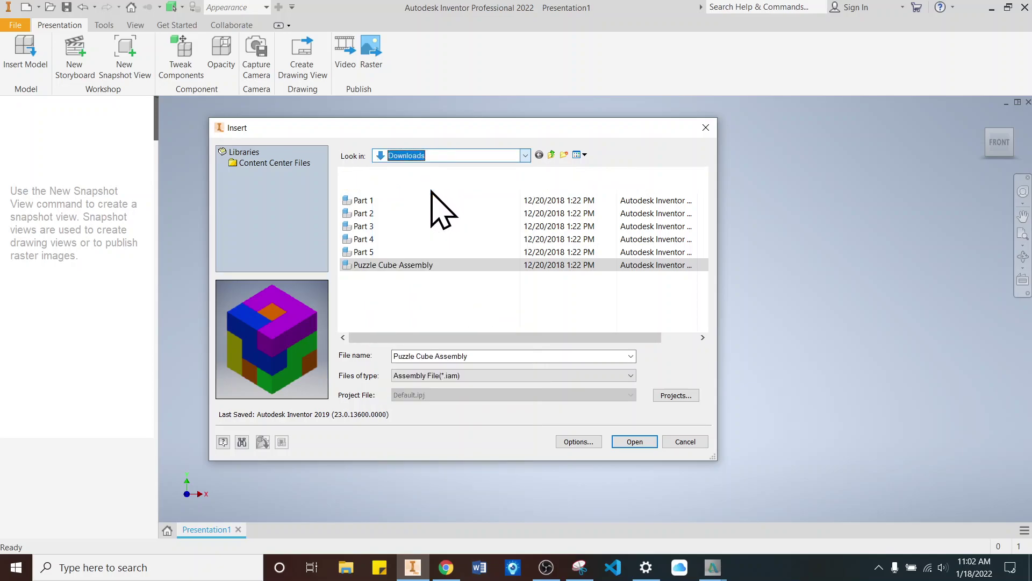
click(406, 201)
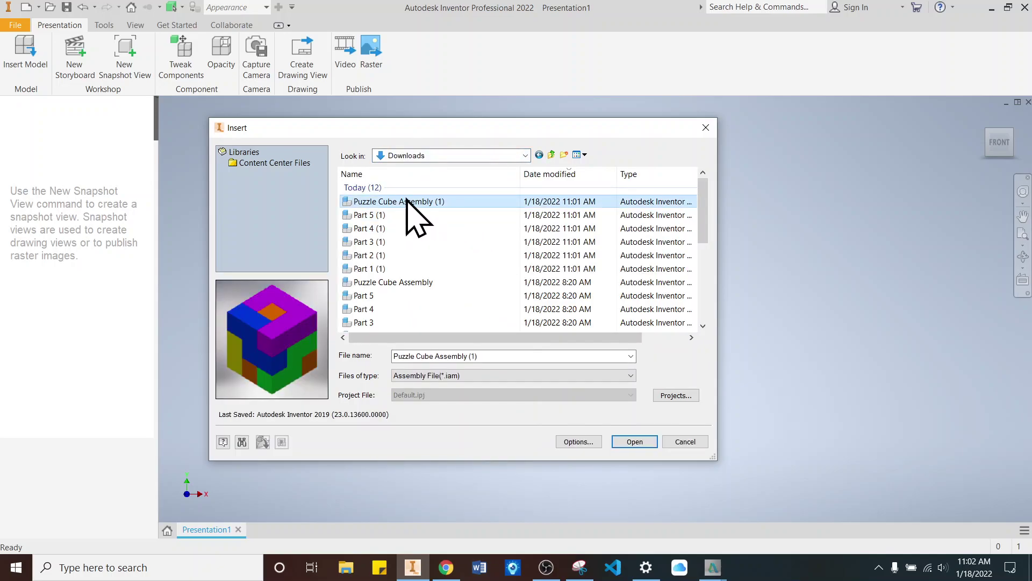
click(384, 215)
click(383, 256)
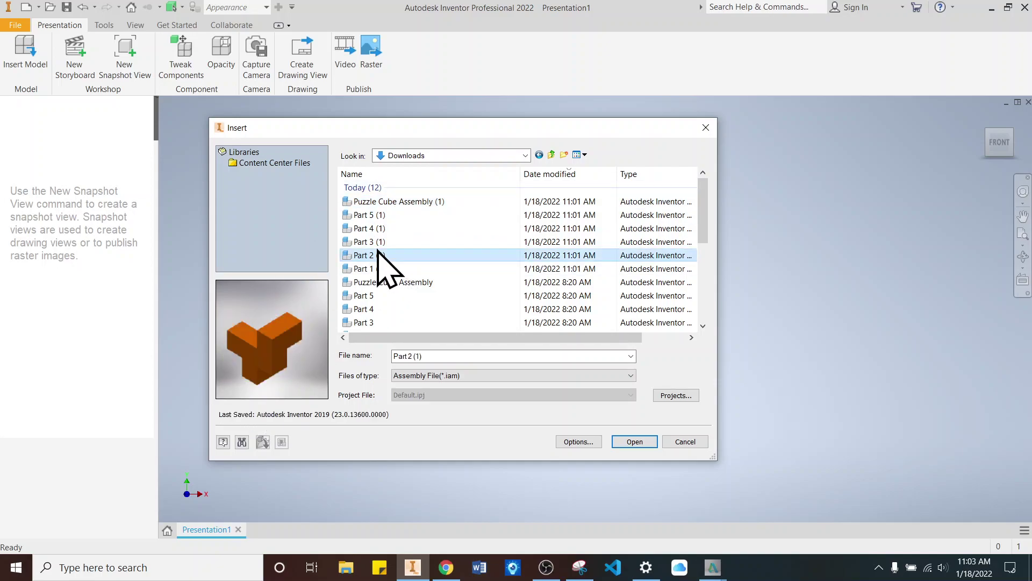
click(404, 202)
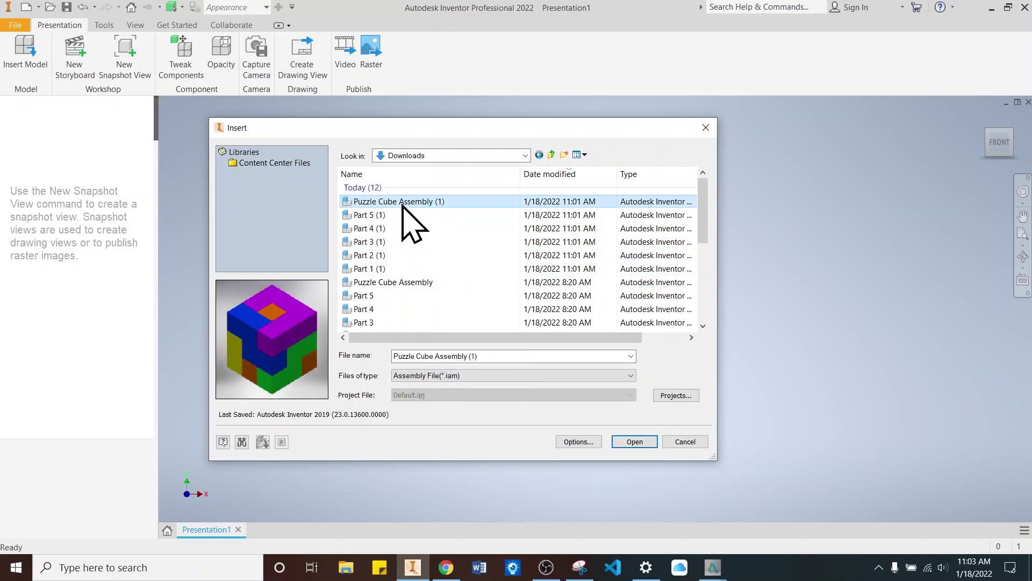
click(635, 441)
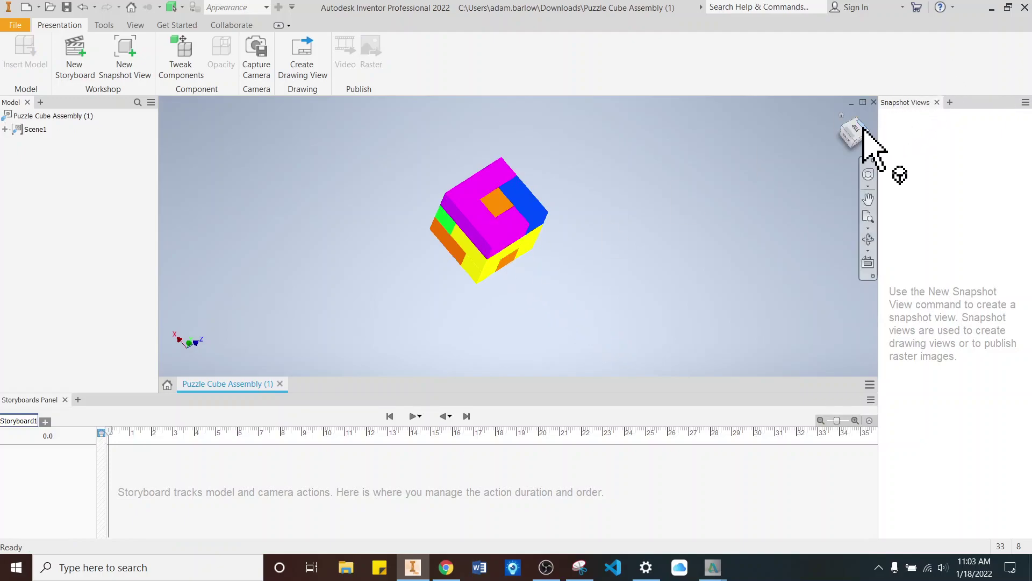
Step: Turn the cube to an isometric view and resize the viewport against the storyboard panel
click(863, 128)
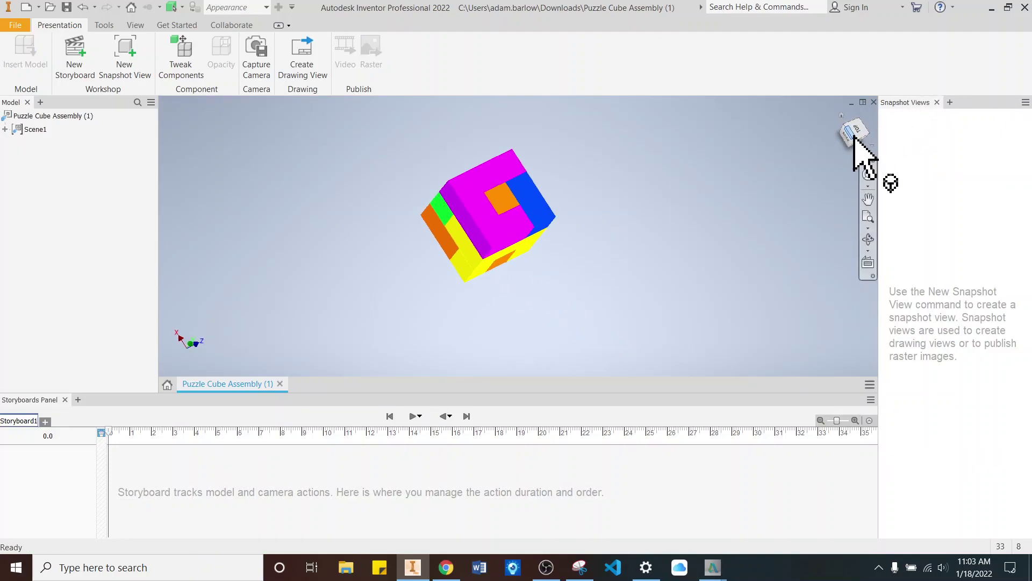
mouse_move(856, 133)
mouse_down()
mouse_move(841, 116)
mouse_move(853, 143)
mouse_up()
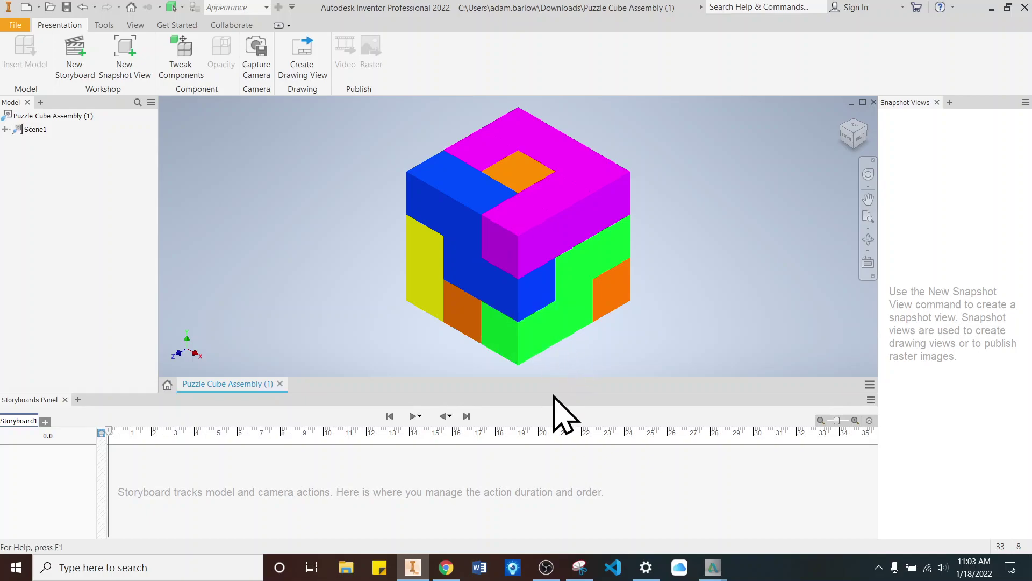
drag(561, 393, 559, 478)
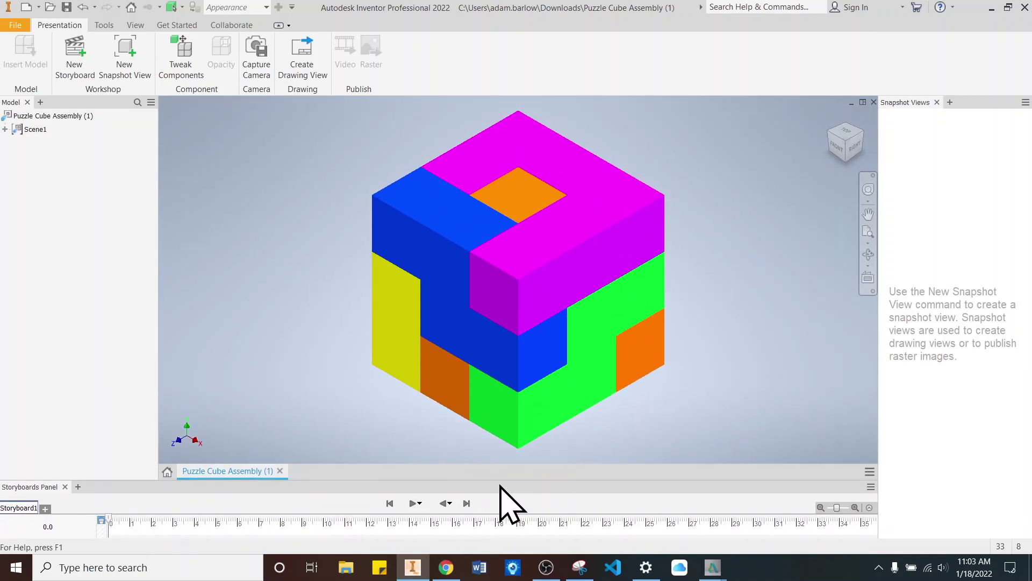
drag(502, 477, 505, 415)
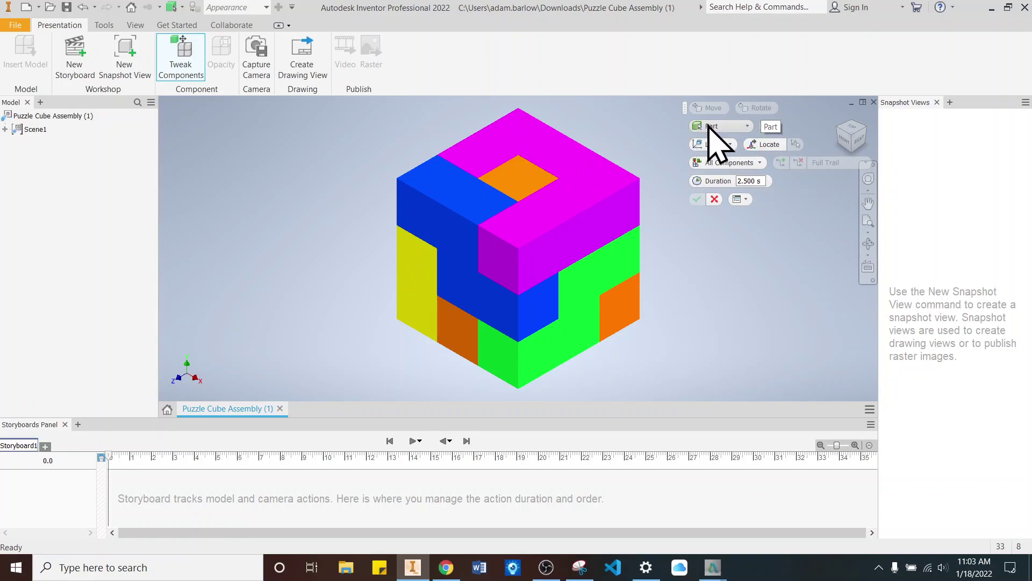
Step: Set the tweak selection filter to Component, clearing an earlier part selection
click(750, 125)
click(752, 141)
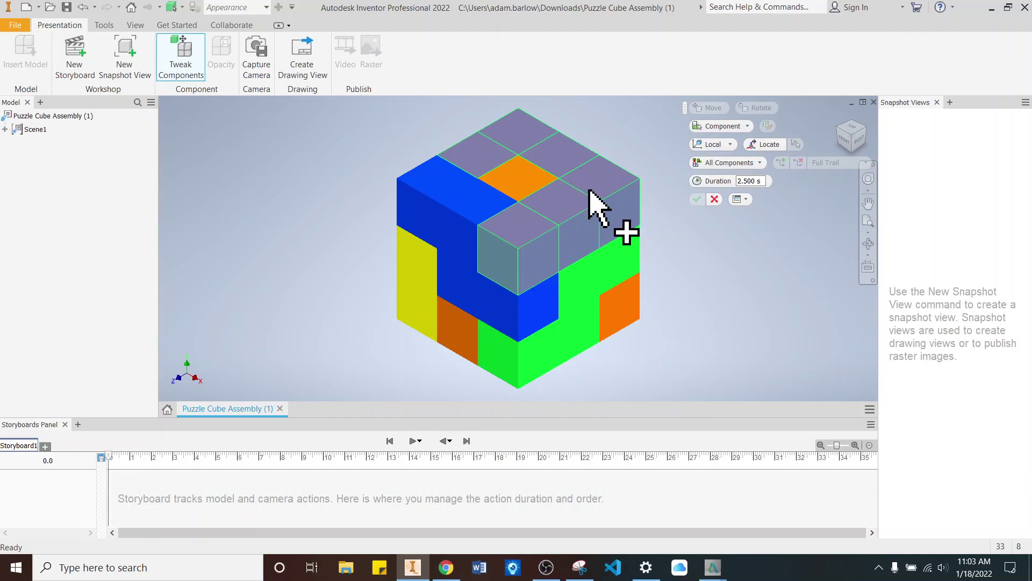
click(748, 127)
click(715, 156)
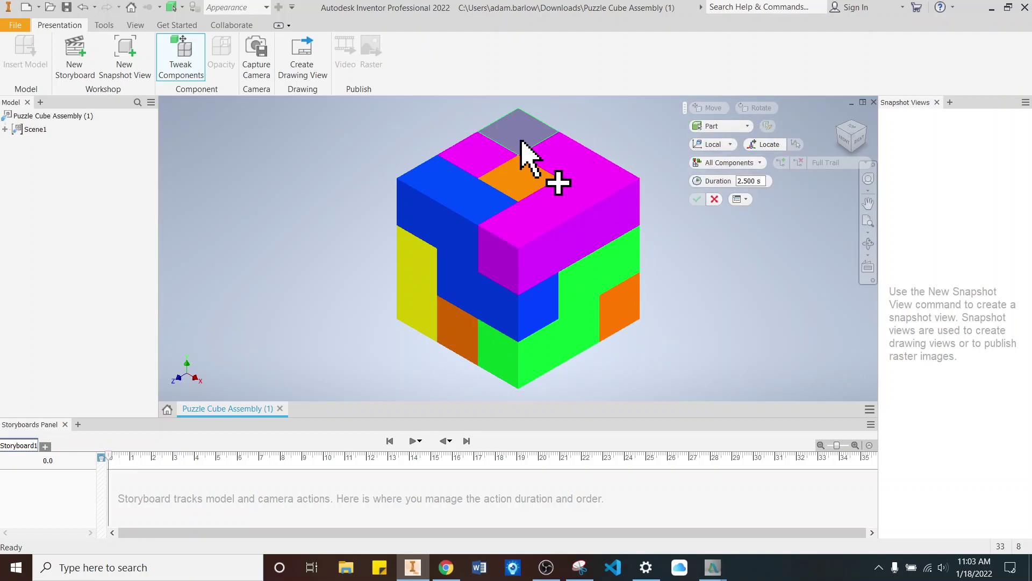
click(499, 148)
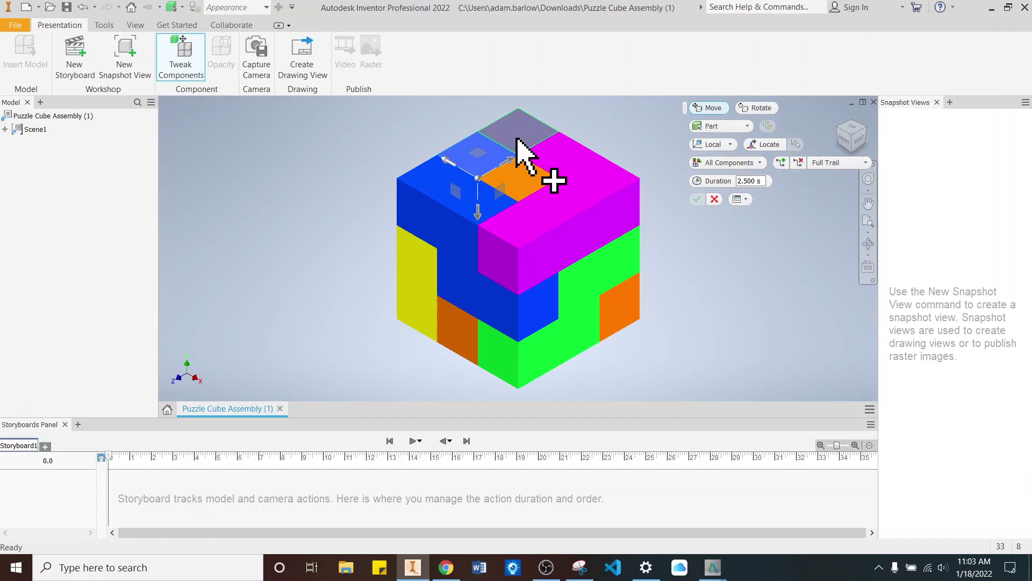
ctrl+click(566, 204)
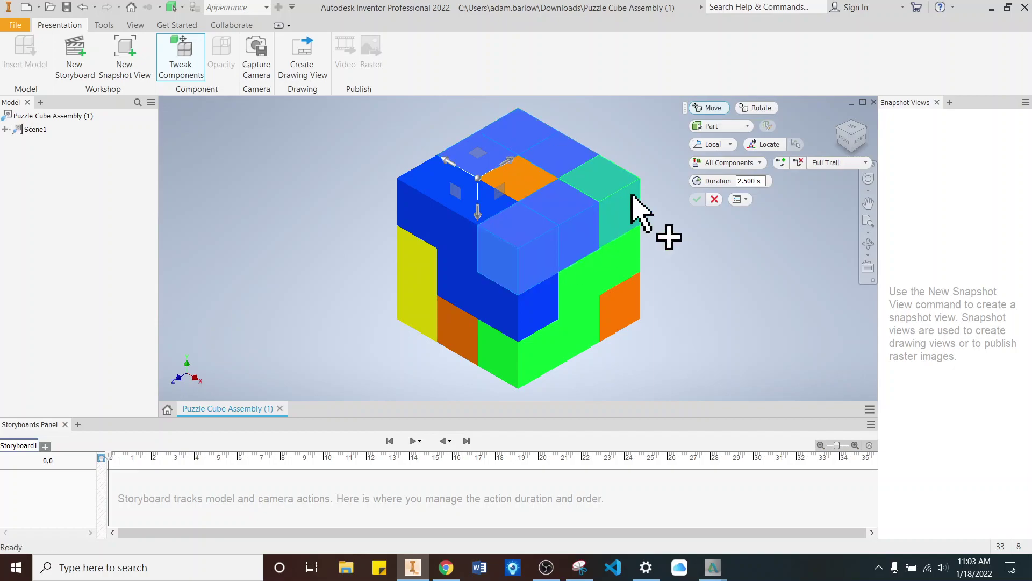
click(716, 200)
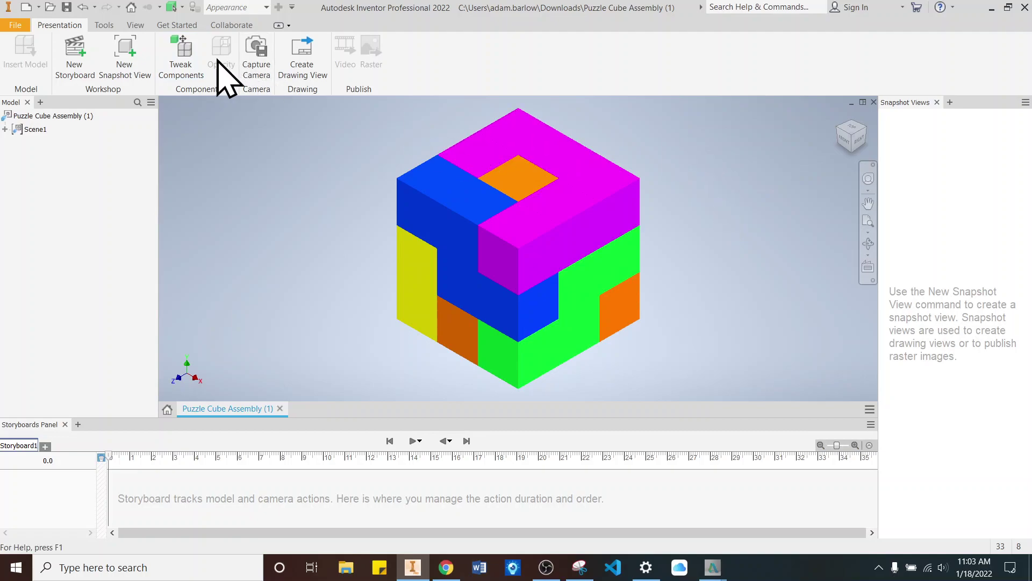
click(734, 126)
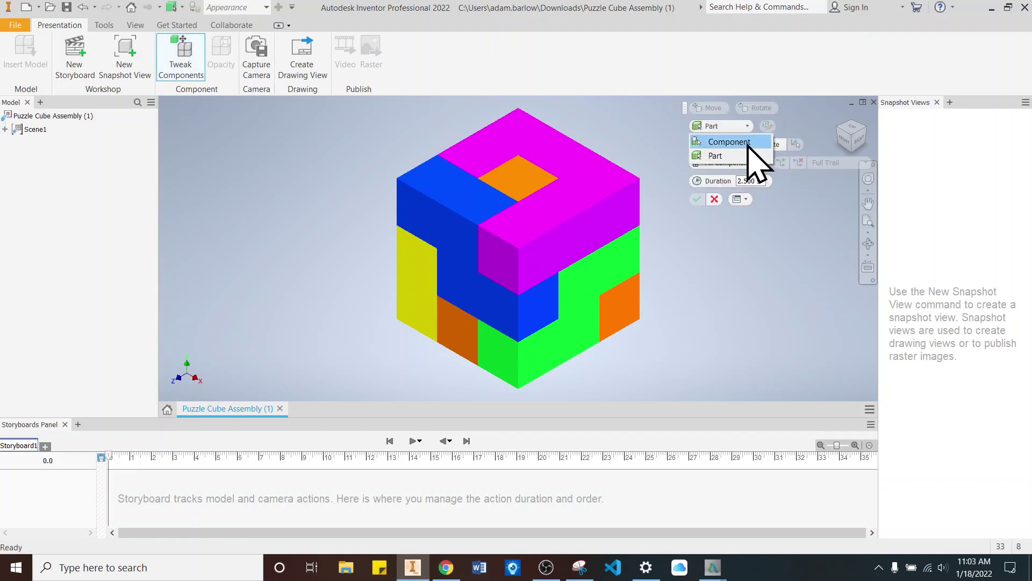
click(726, 141)
Step: Select the magenta top piece and drag it straight up above the cube
click(622, 183)
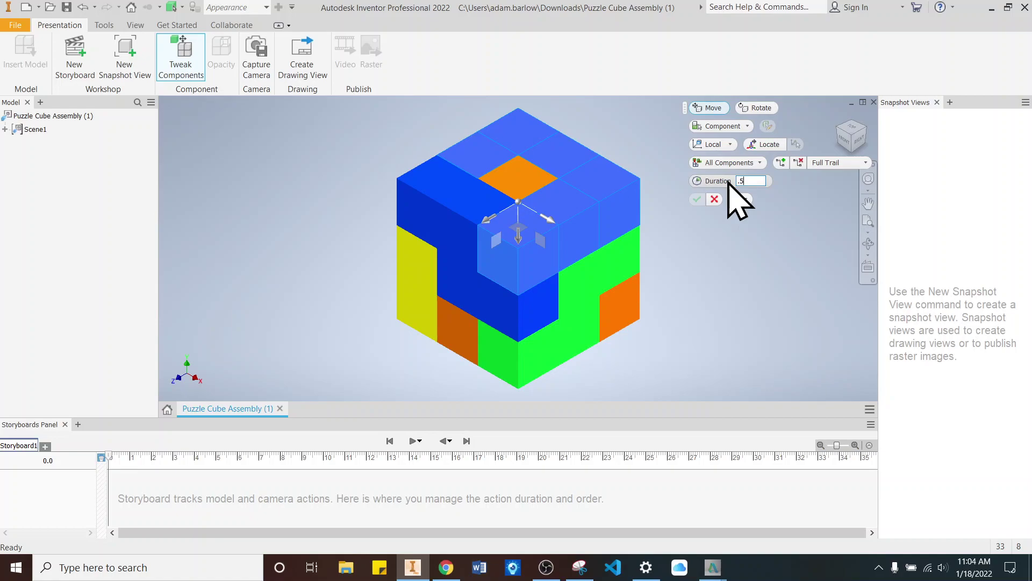
scroll(710, 230, down, 2)
scroll(422, 290, down, 2)
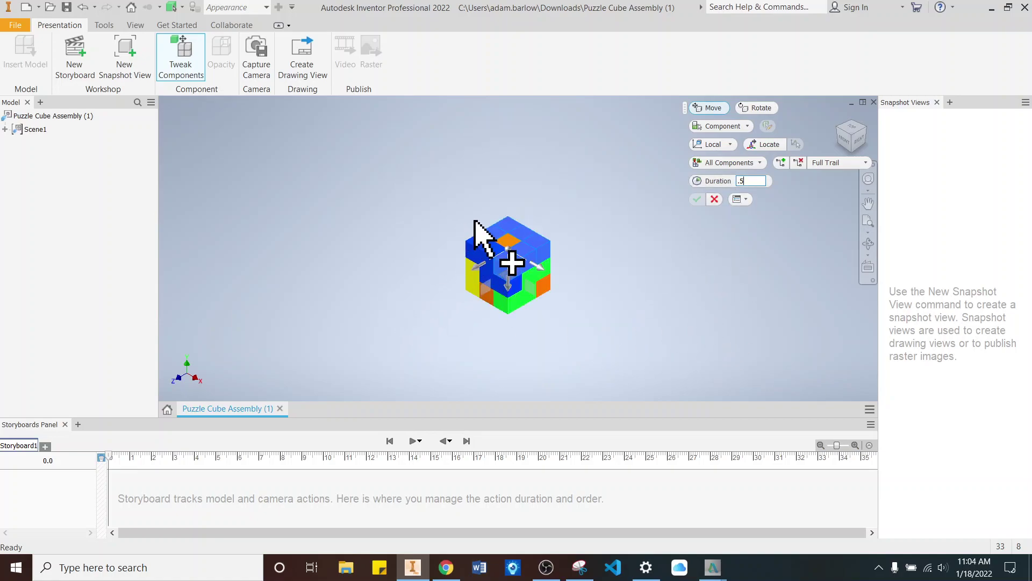
scroll(521, 212, up, 2)
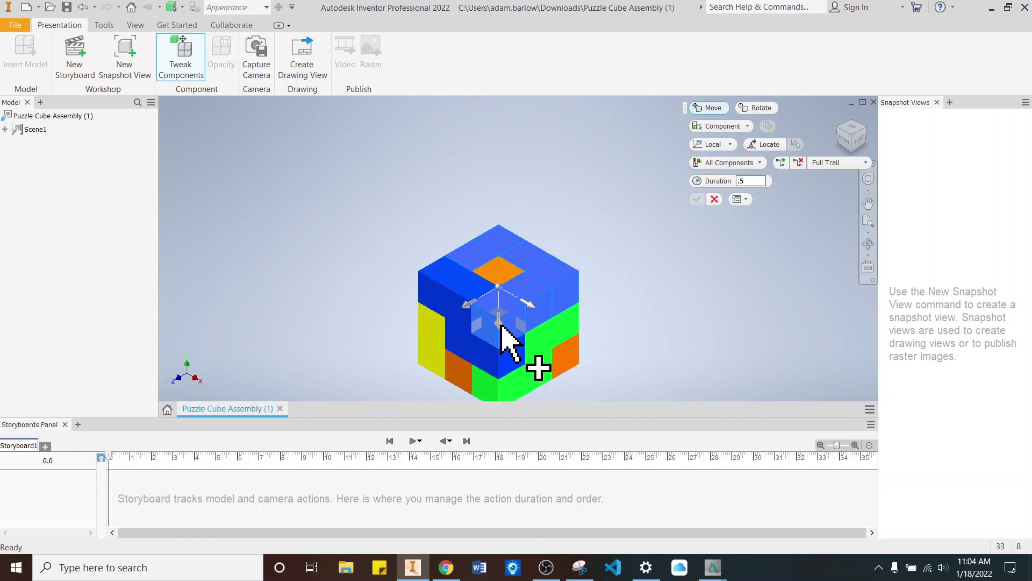
drag(501, 324, 501, 234)
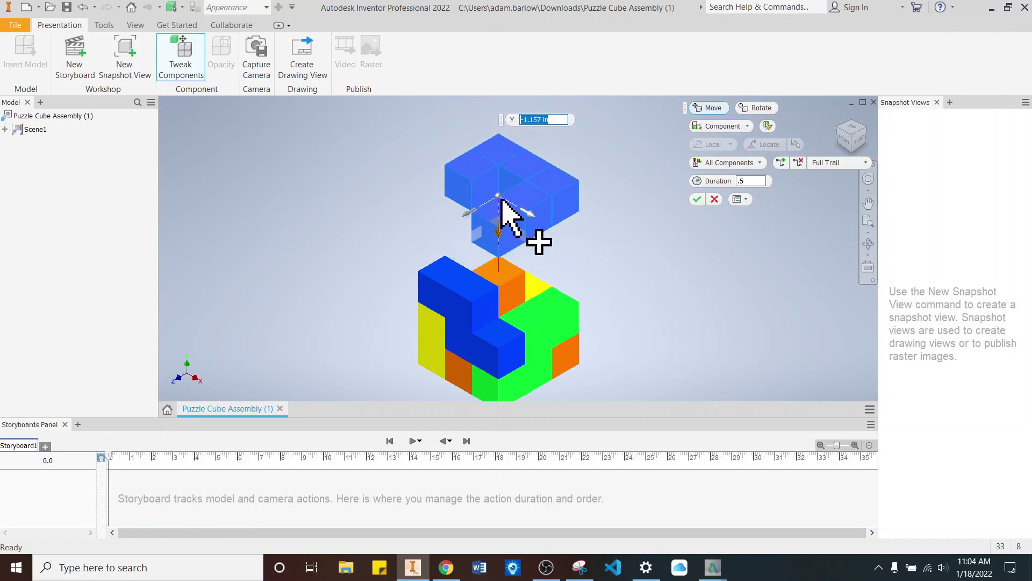
drag(499, 197, 500, 144)
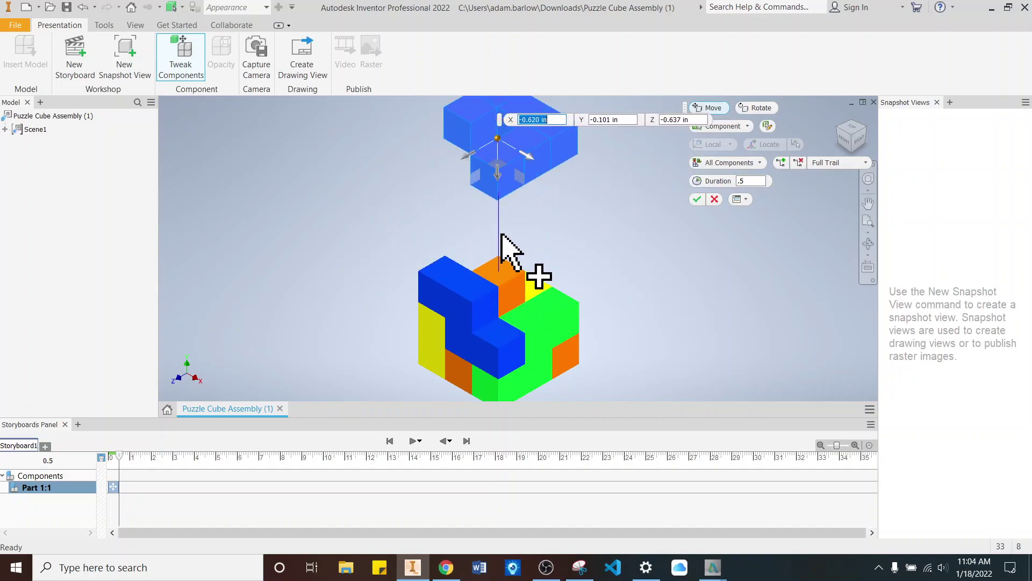
scroll(499, 234, down, 2)
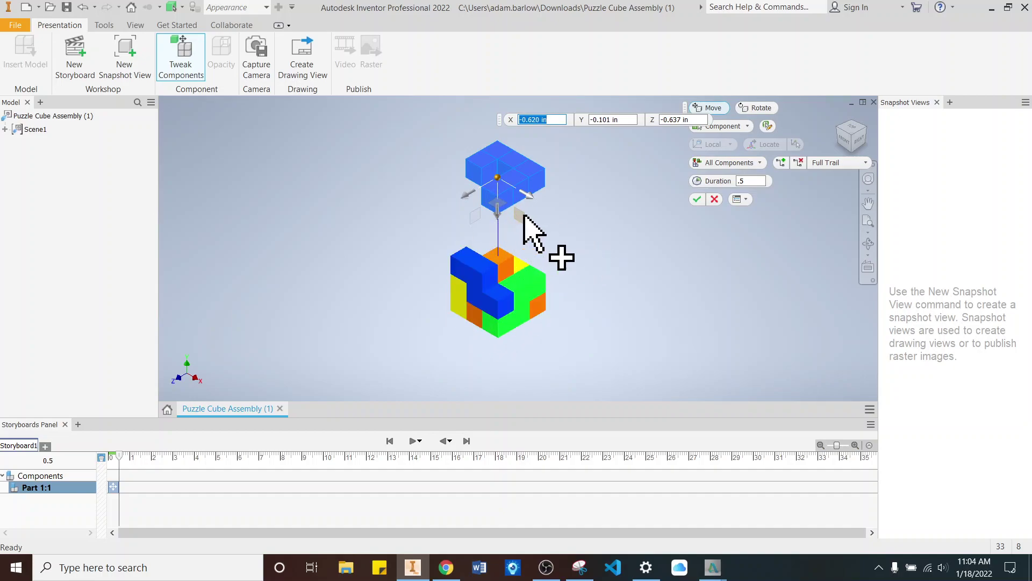
Step: Trim Part 1:1's lift to a single 0.5-second action in Storyboard1 and preview it
click(699, 202)
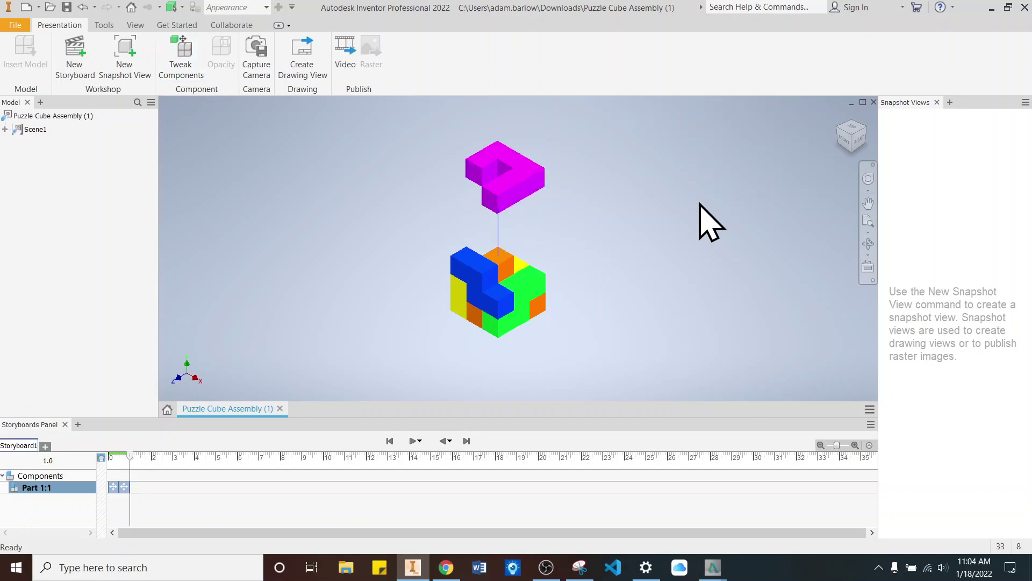
click(125, 497)
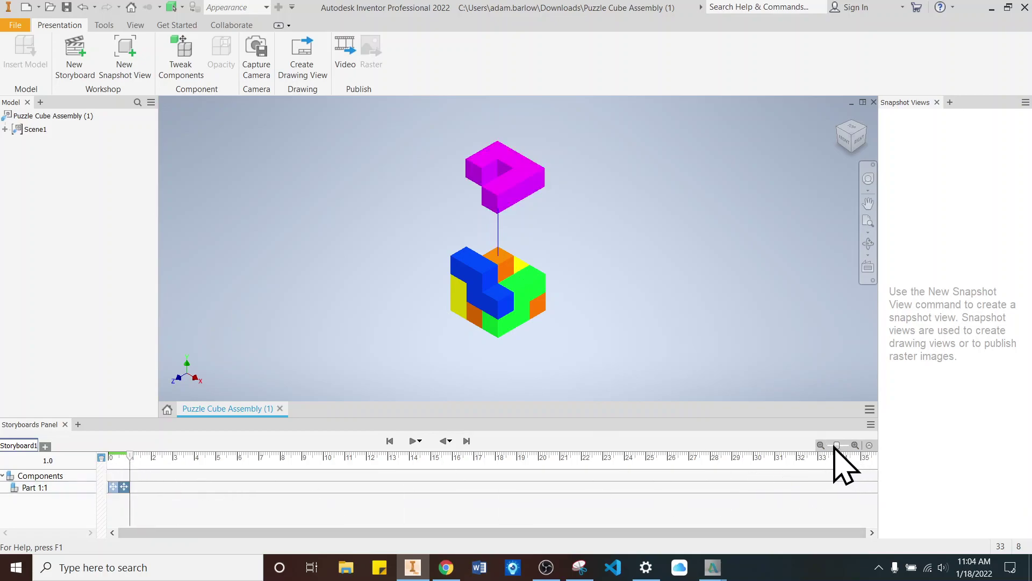
drag(836, 447, 849, 447)
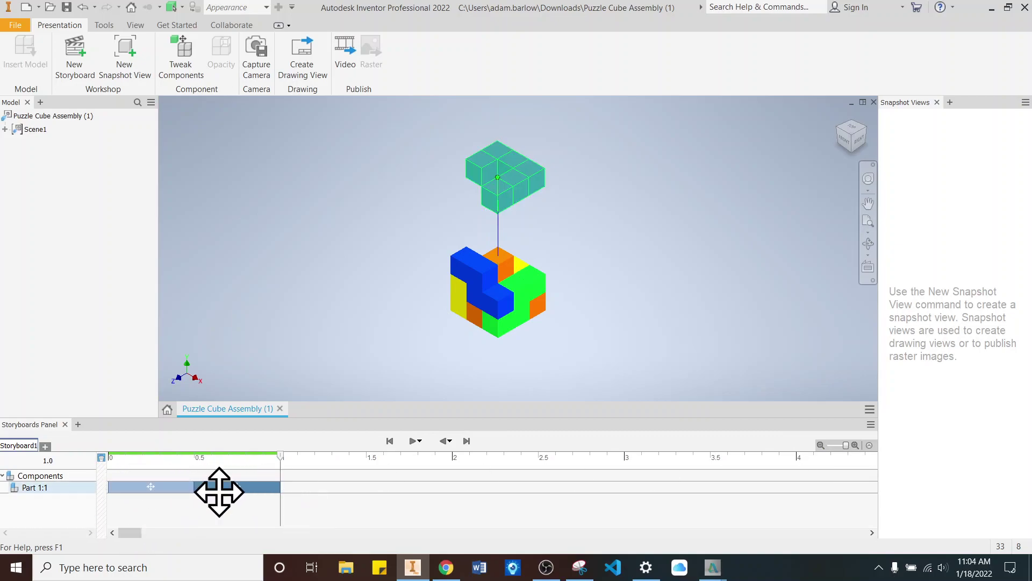
drag(278, 454, 177, 481)
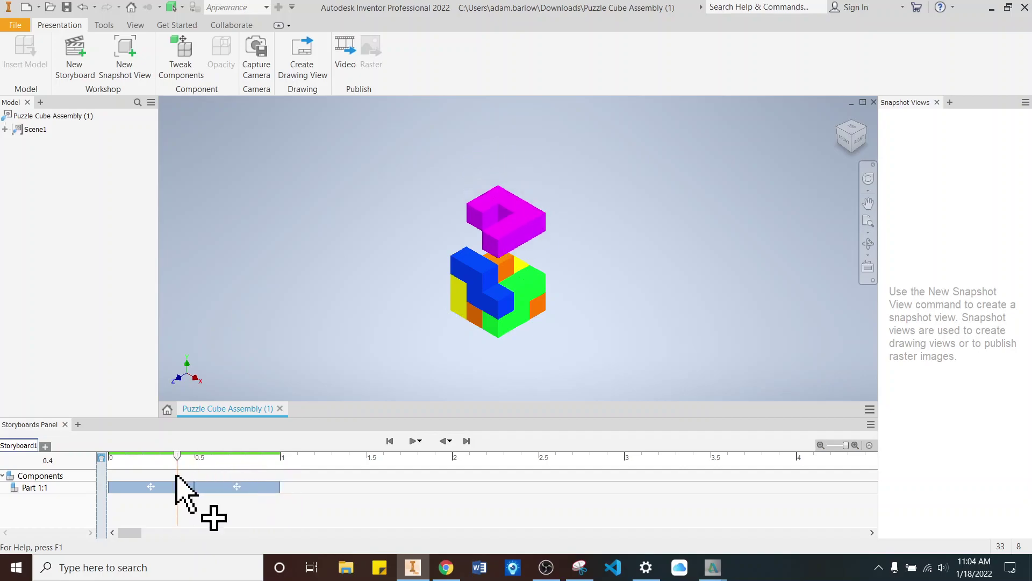
key(Delete)
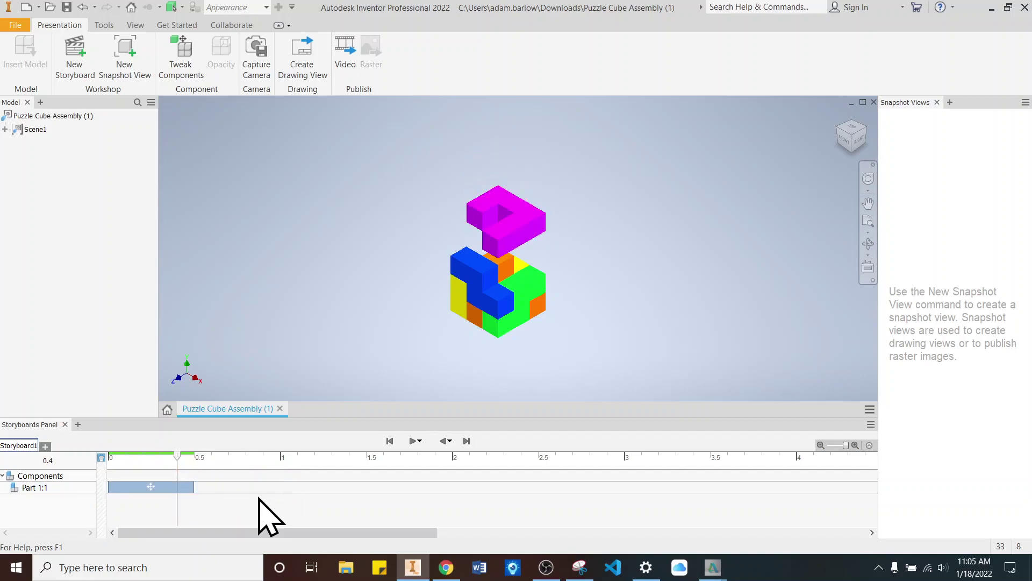
drag(180, 454, 211, 464)
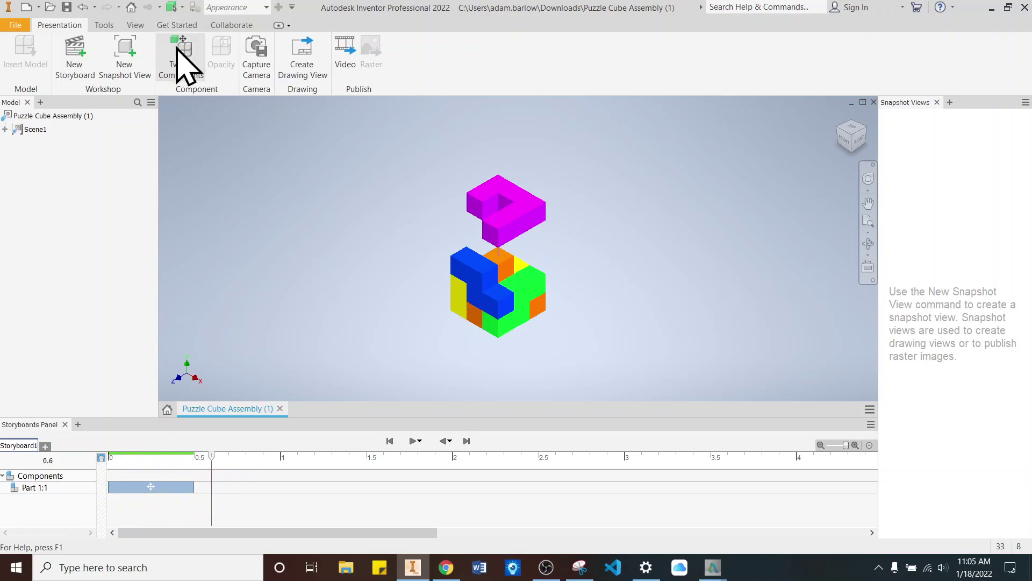
Step: Tweak the blue piece outward to the left along Z
click(182, 62)
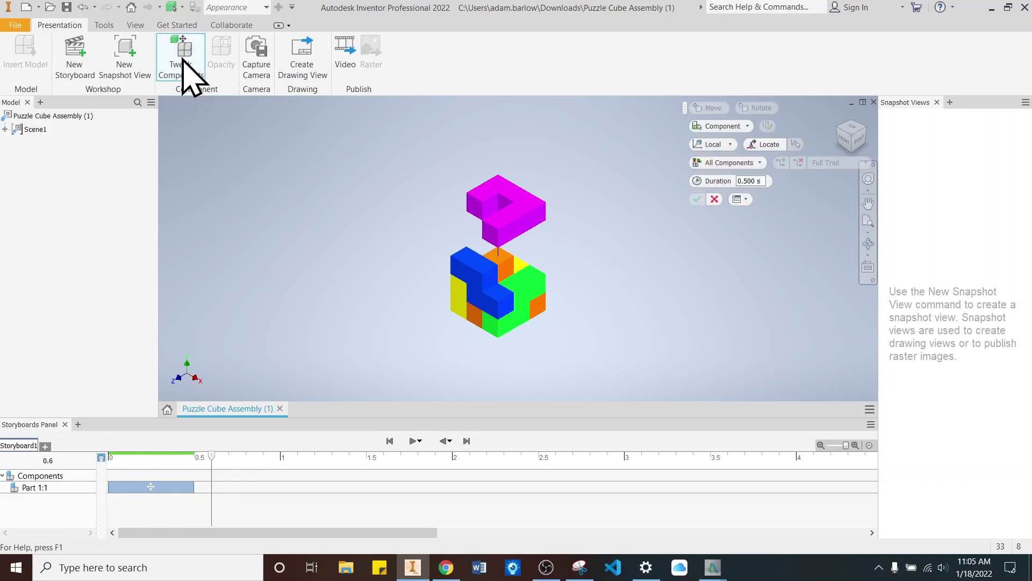
click(488, 309)
drag(450, 301, 387, 336)
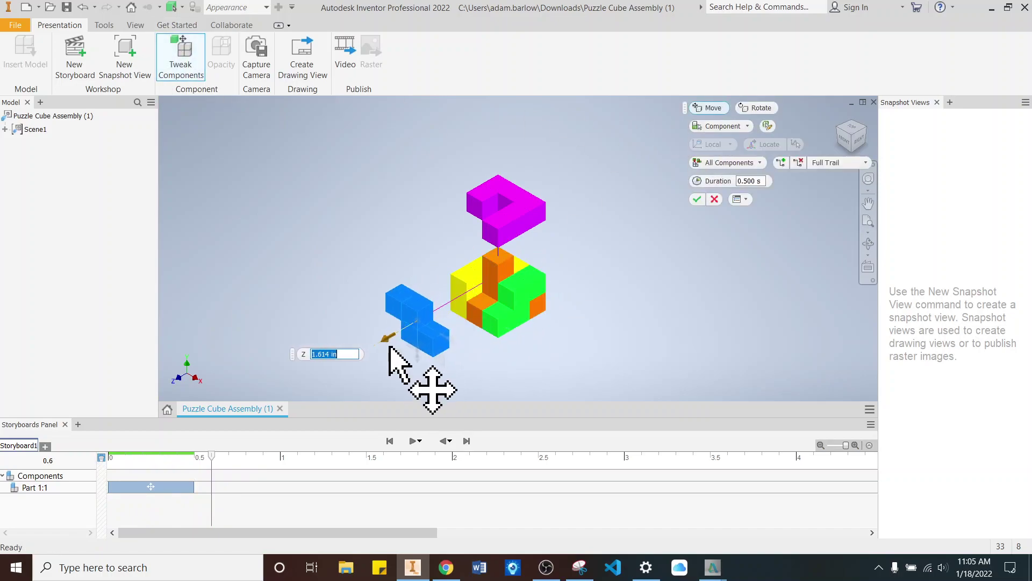
click(697, 199)
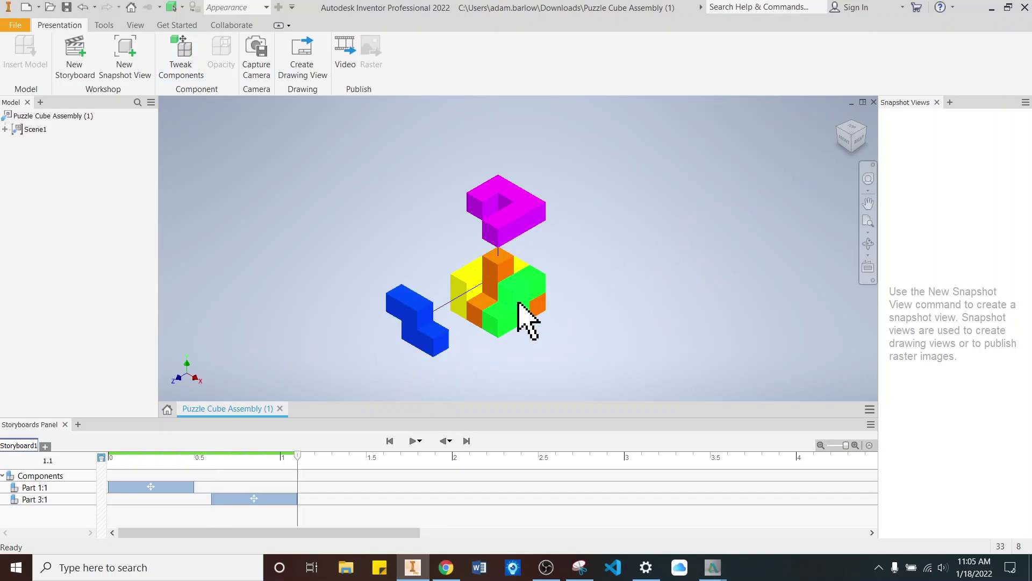
Step: Tweak the green piece outward to the lower right along X
click(205, 46)
click(532, 328)
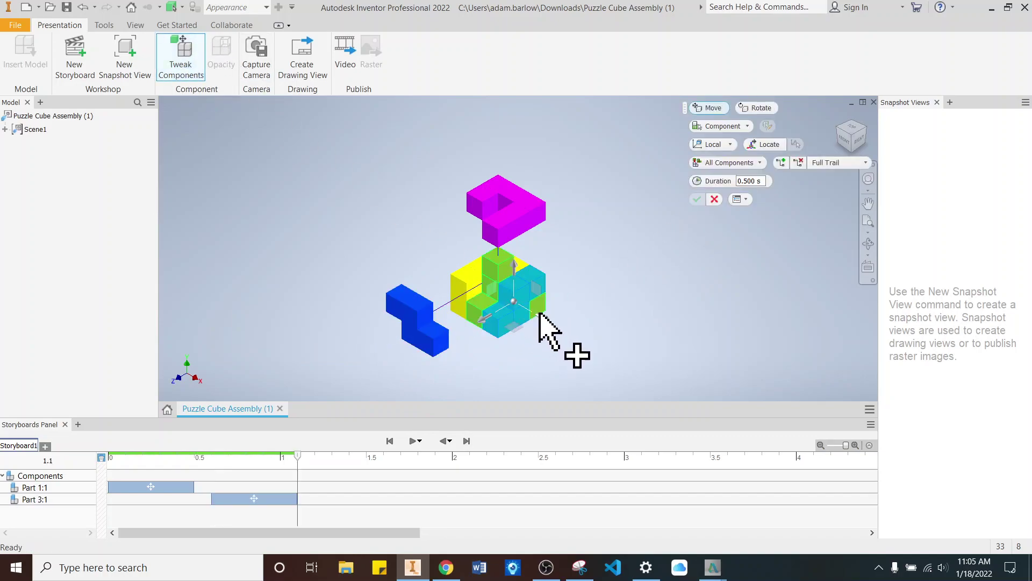
drag(550, 322, 618, 347)
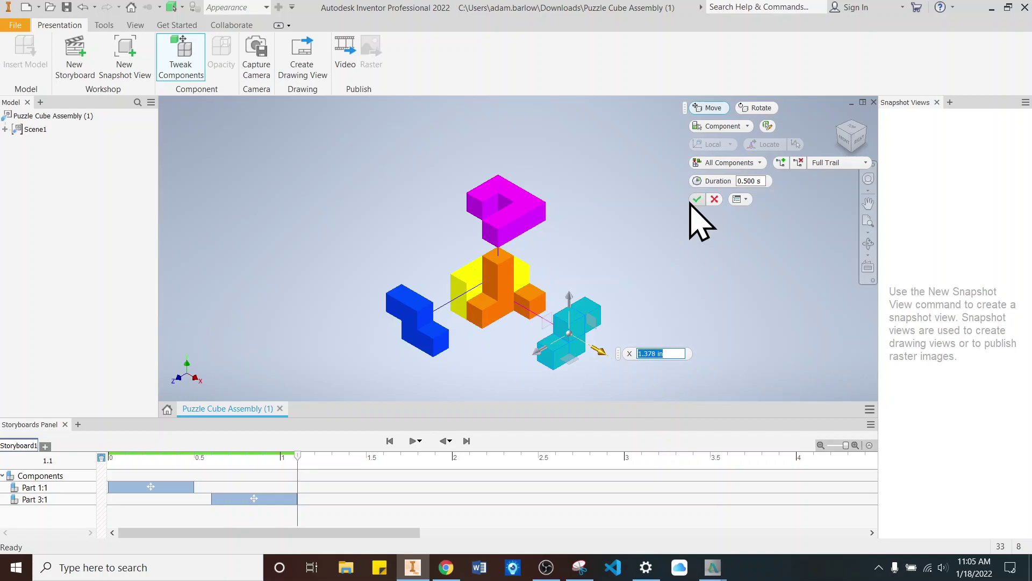
click(697, 199)
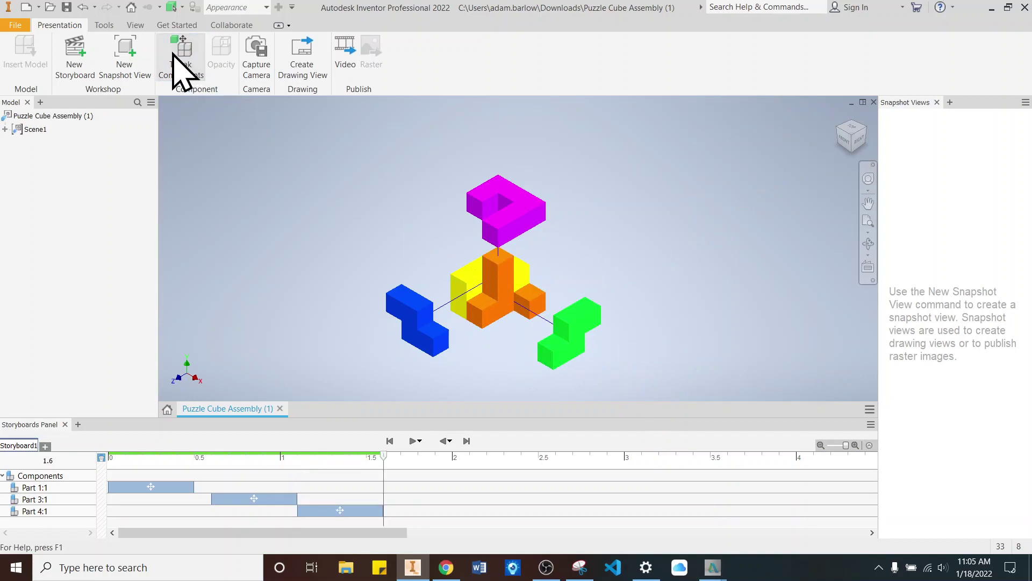
Step: Tweak the yellow piece outward to the upper left along Y
click(177, 70)
click(468, 277)
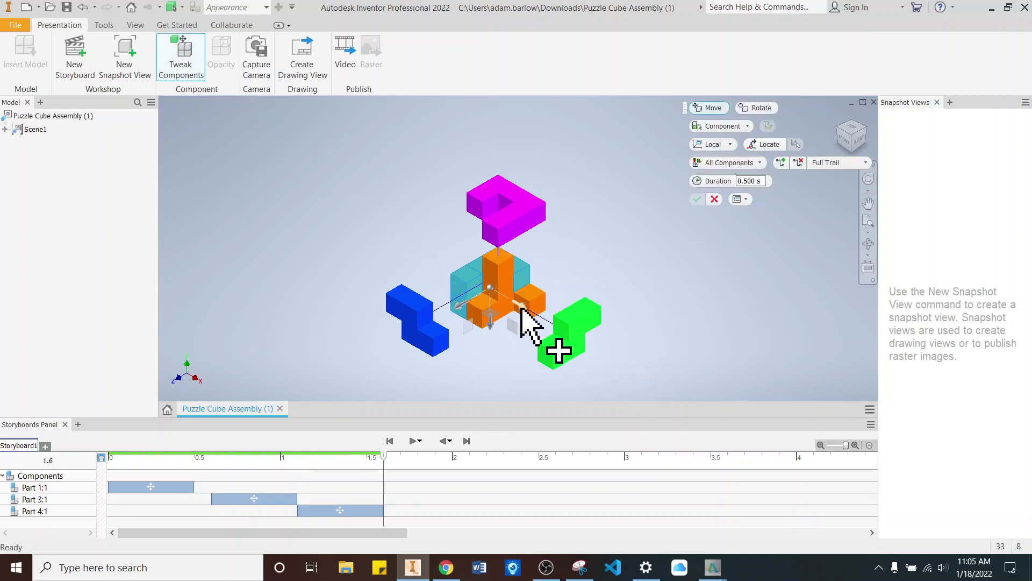
drag(522, 309, 453, 211)
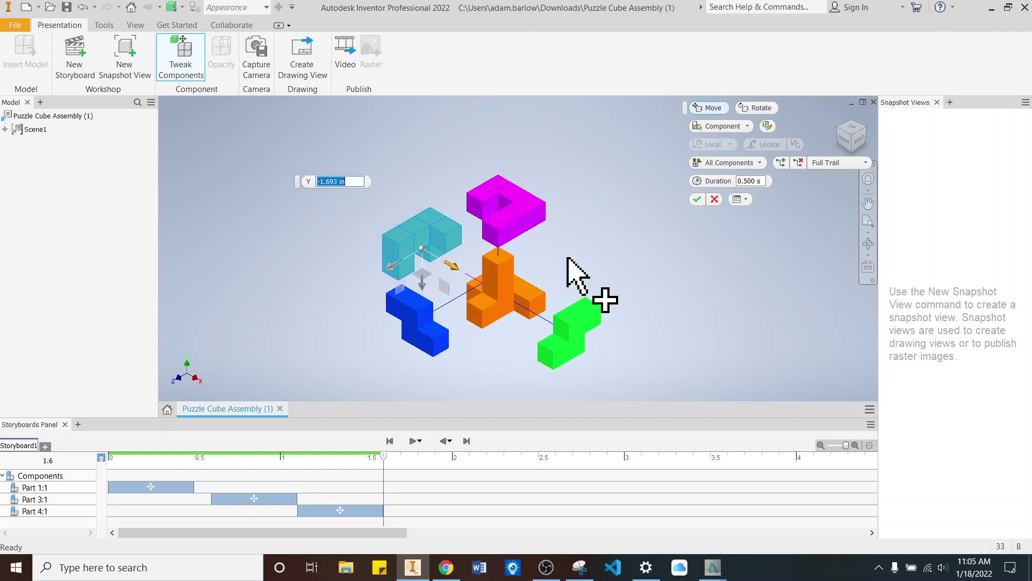
click(697, 200)
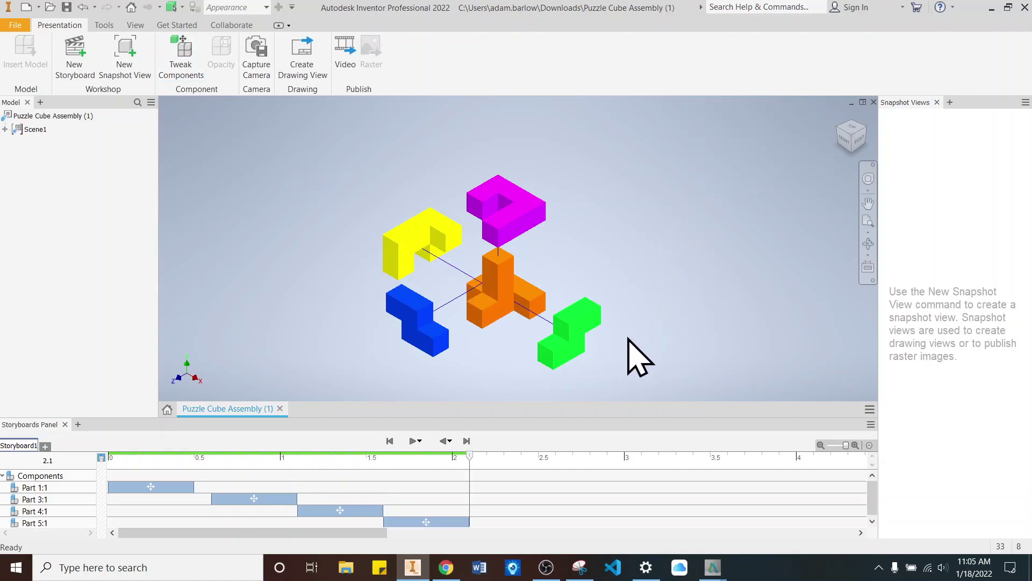
click(414, 440)
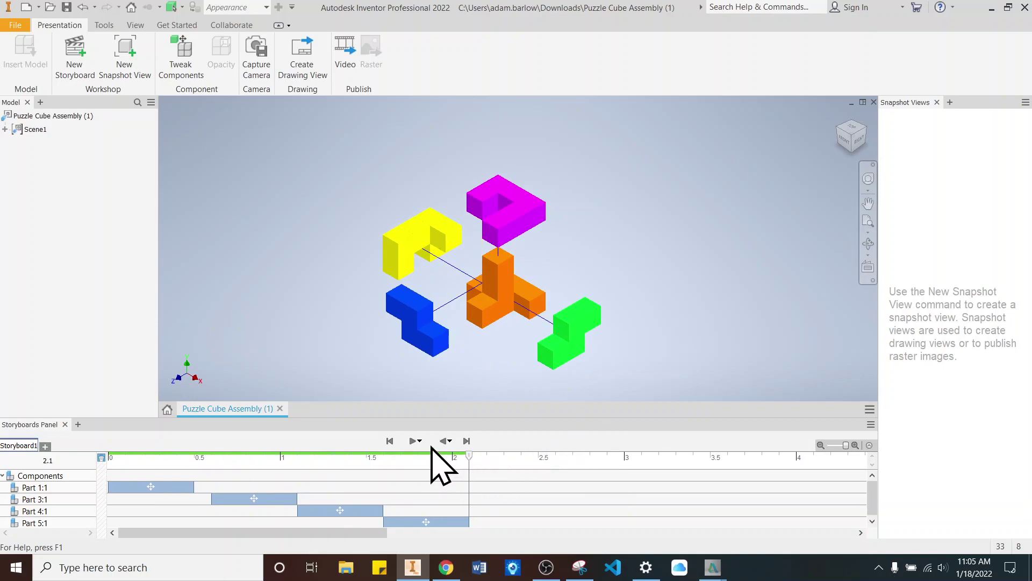
click(442, 441)
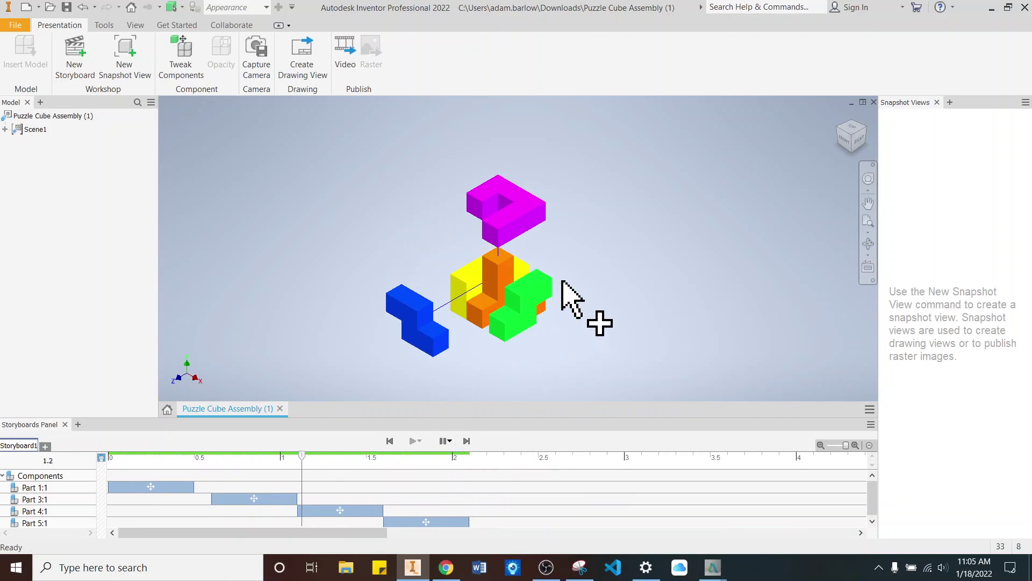
click(443, 441)
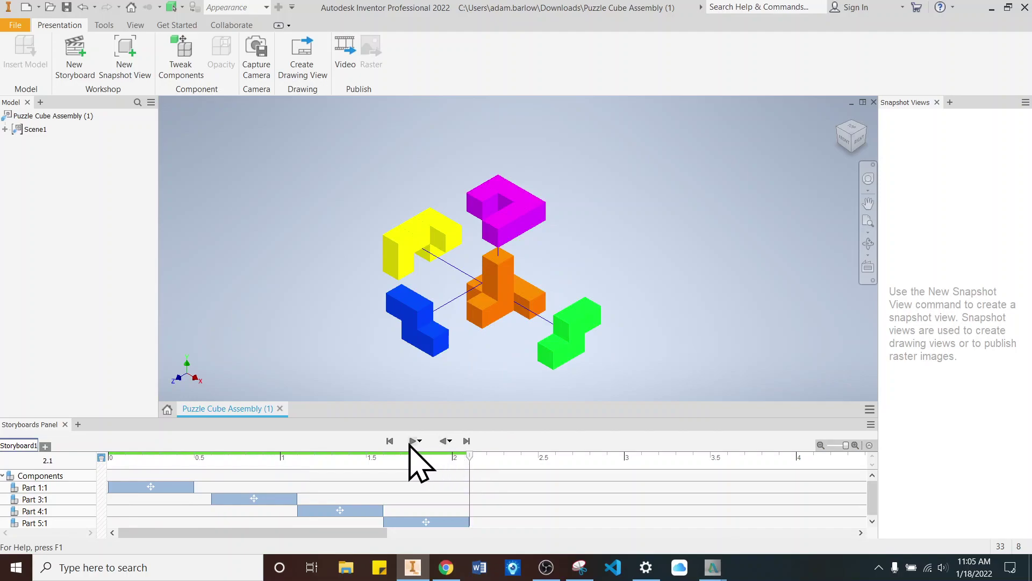
click(445, 442)
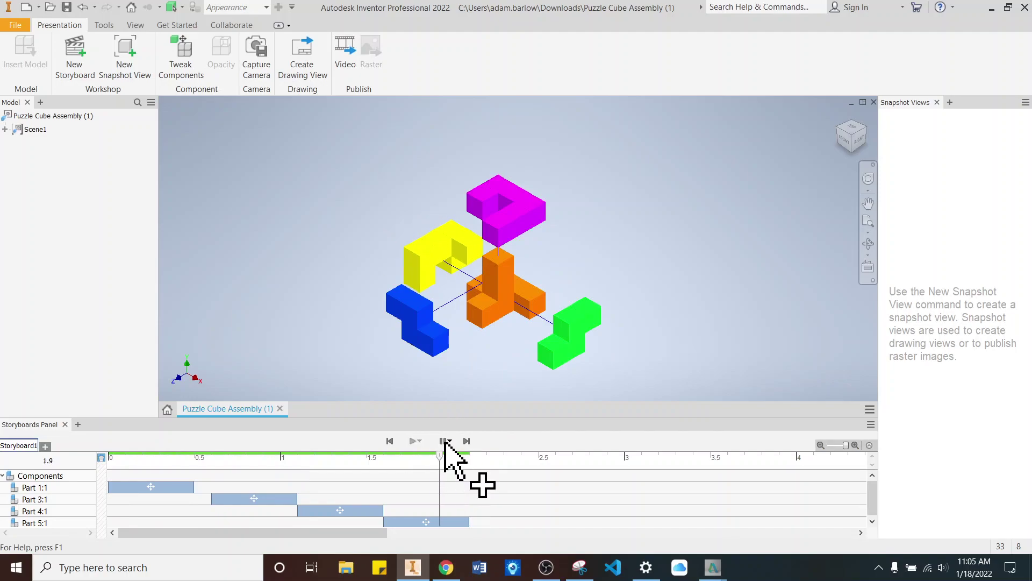
click(444, 441)
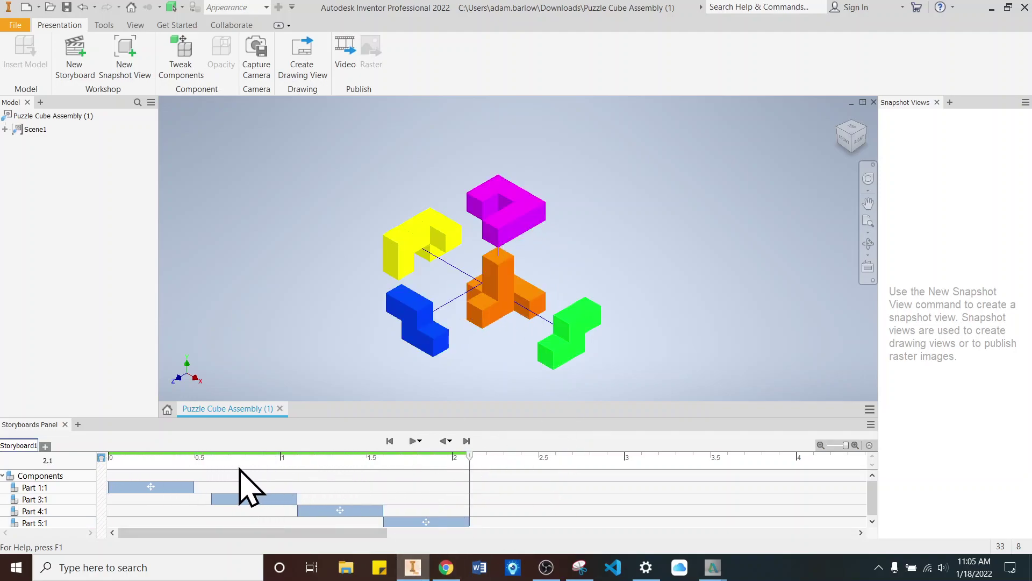
Step: Move the Part 3:1, Part 4:1 and Part 5:1 actions to start at 0 in the timeline
drag(230, 498, 142, 502)
drag(338, 508, 154, 510)
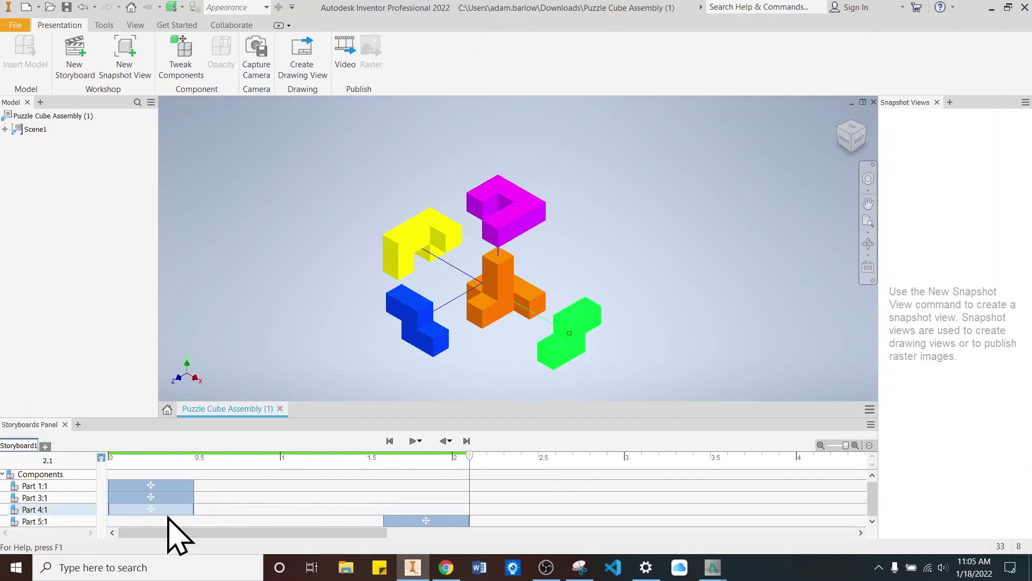
click(408, 518)
drag(406, 517, 151, 519)
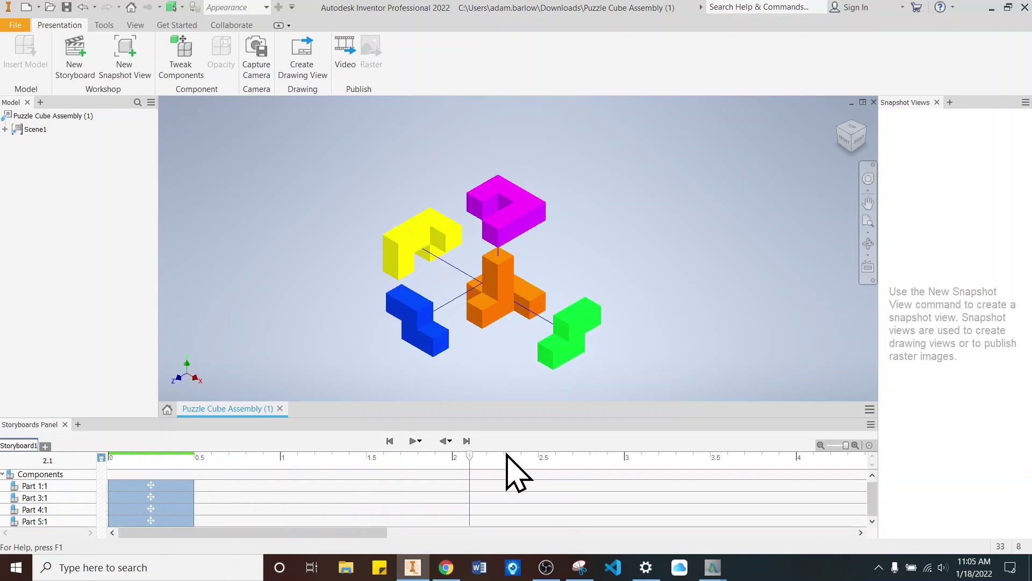
Step: Play the storyboard forward and backward to check that all pieces explode together
click(413, 441)
click(444, 441)
click(408, 441)
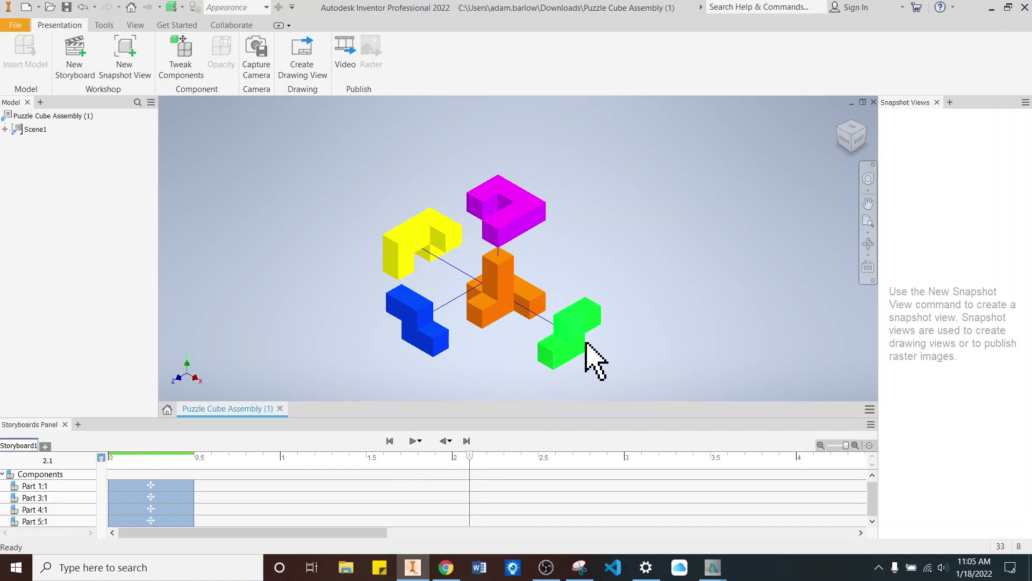
Step: Capture the current exploded puzzle cube arrangement as snapshot view View1
scroll(449, 312, up, 3)
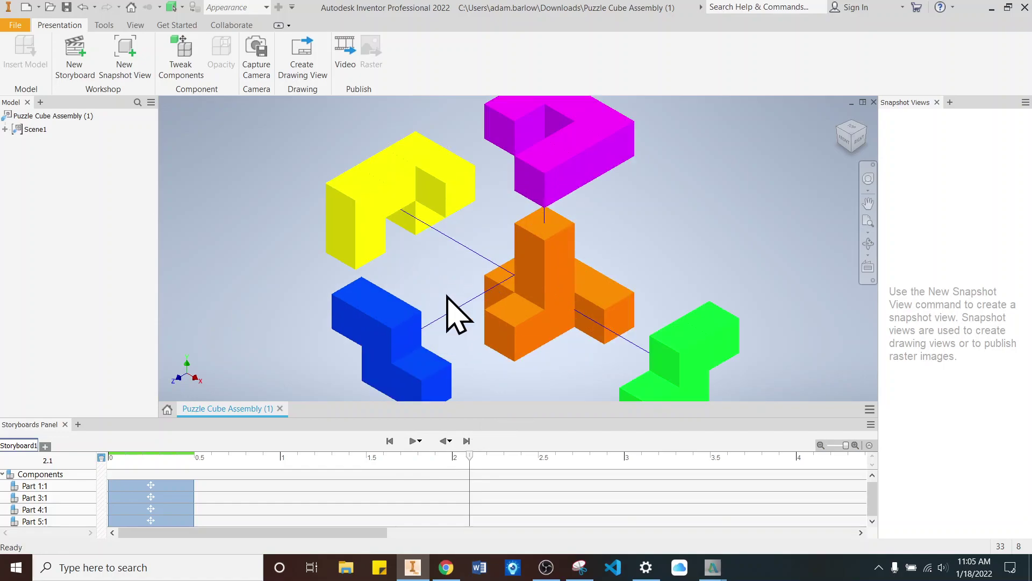
scroll(449, 299, down, 2)
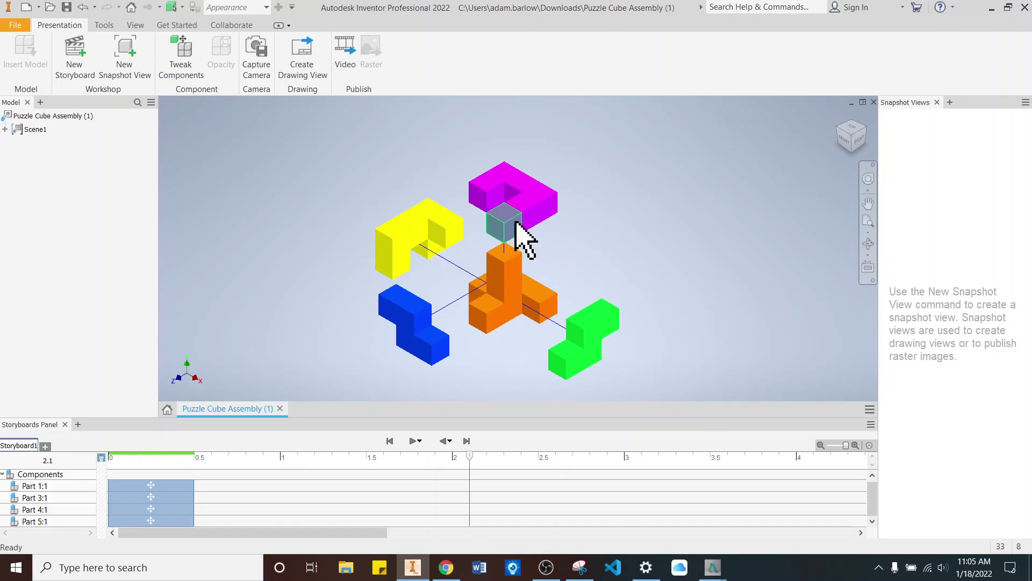
click(512, 258)
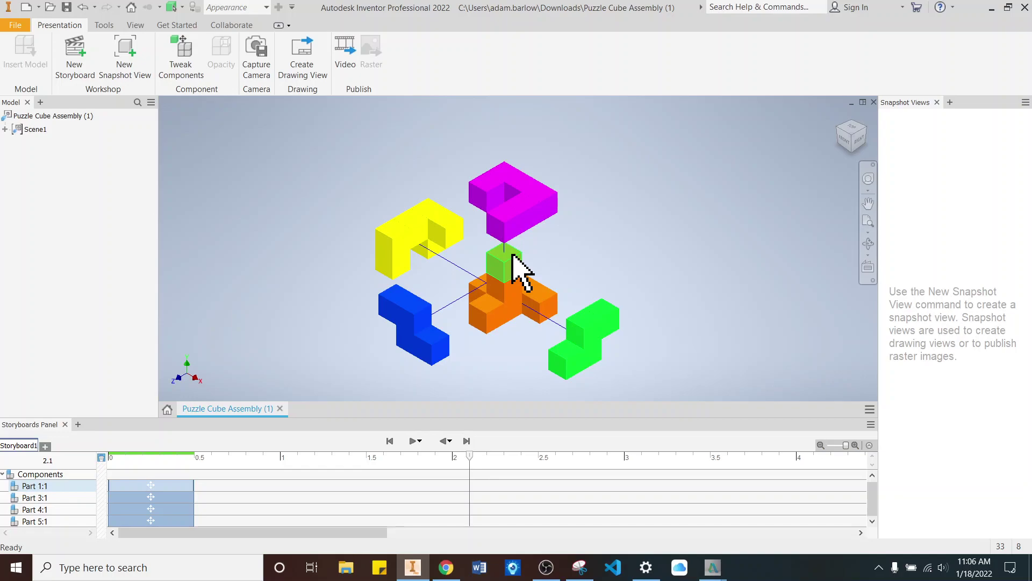
drag(511, 265, 467, 238)
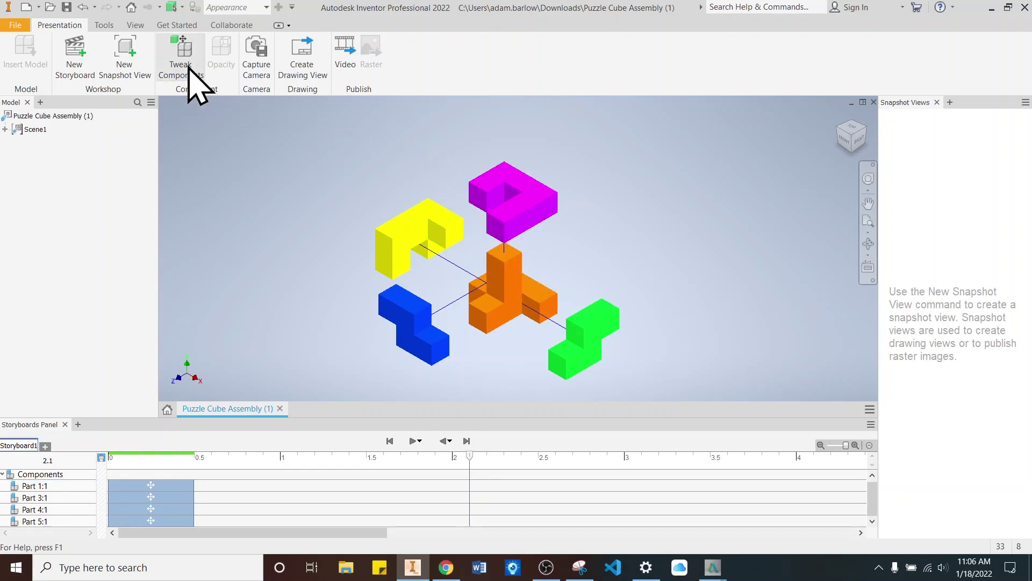
click(133, 73)
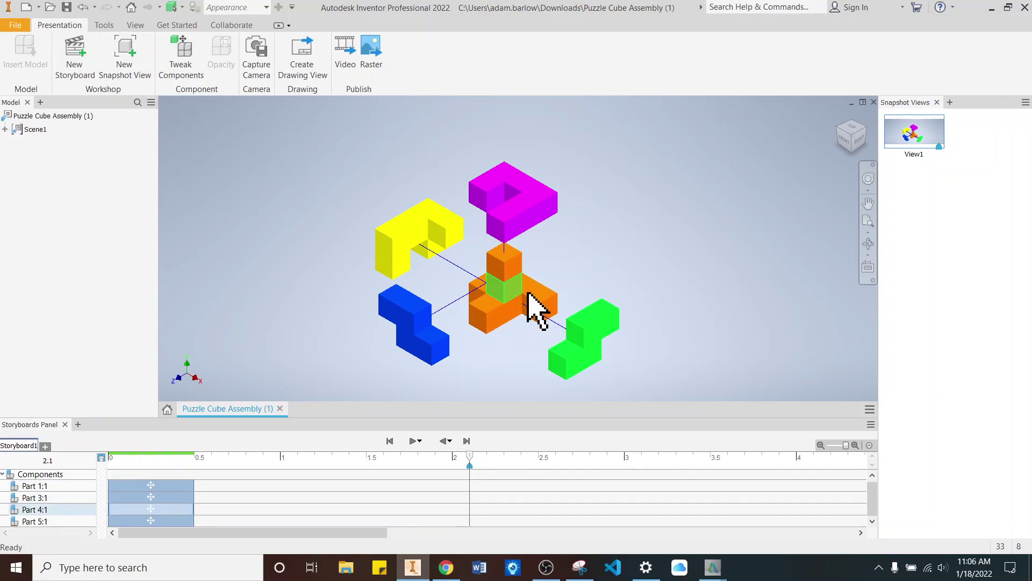
click(487, 280)
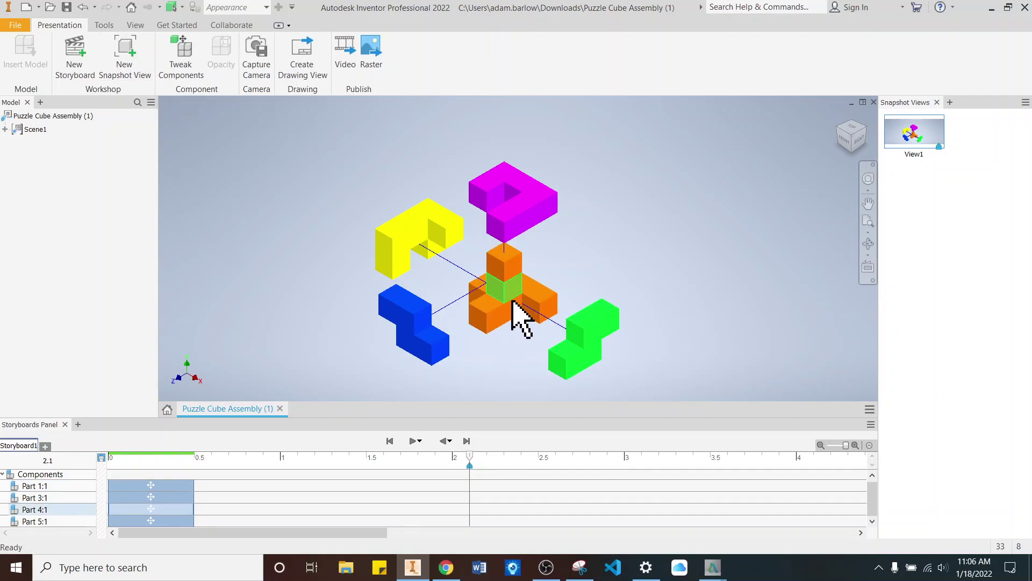
key(Escape)
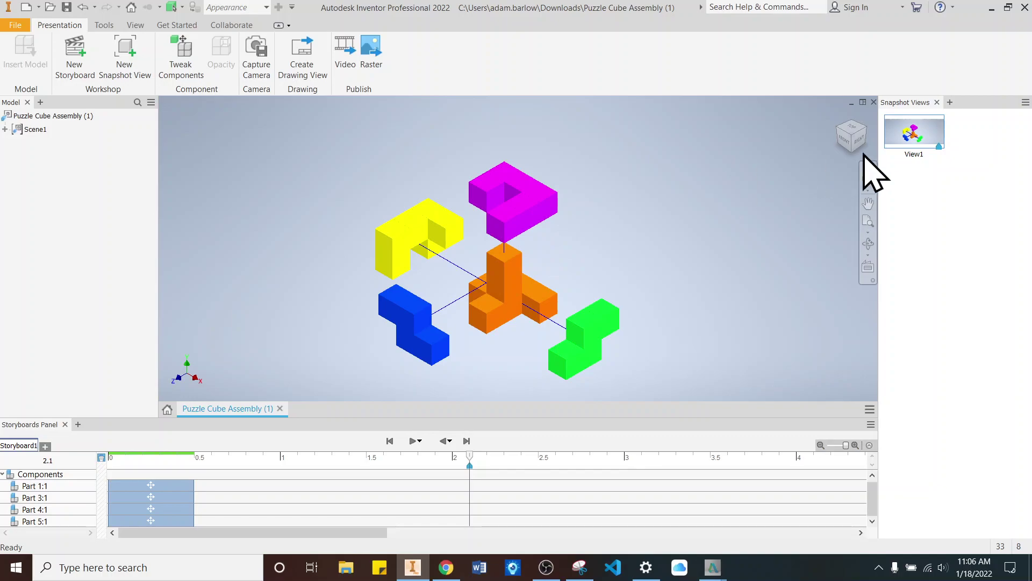
Step: Create a drawing view from View1, saving the presentation as Puzzle Cube Assembly (1).ipn first
right_click(915, 134)
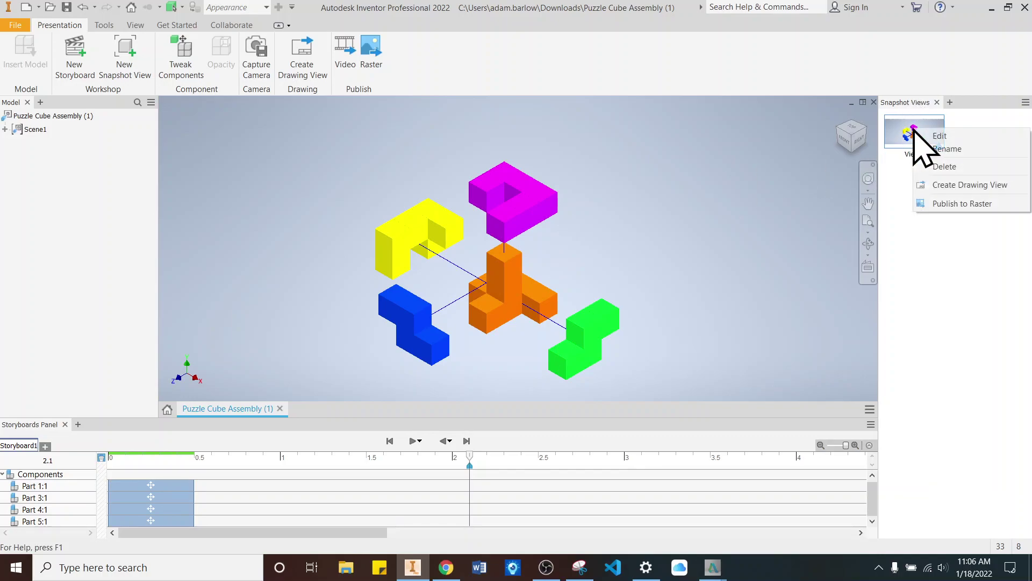
click(982, 185)
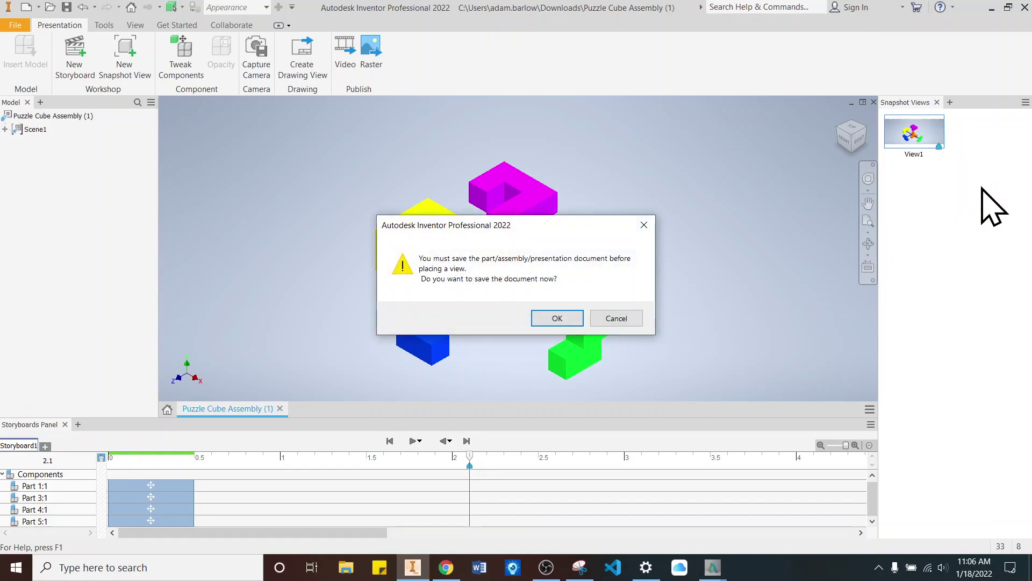
click(570, 318)
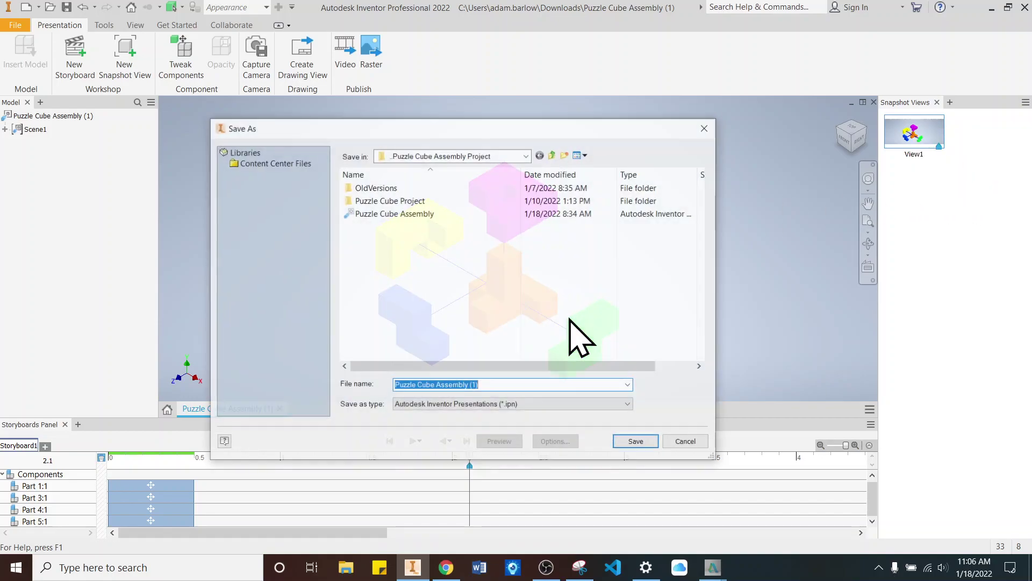
click(633, 441)
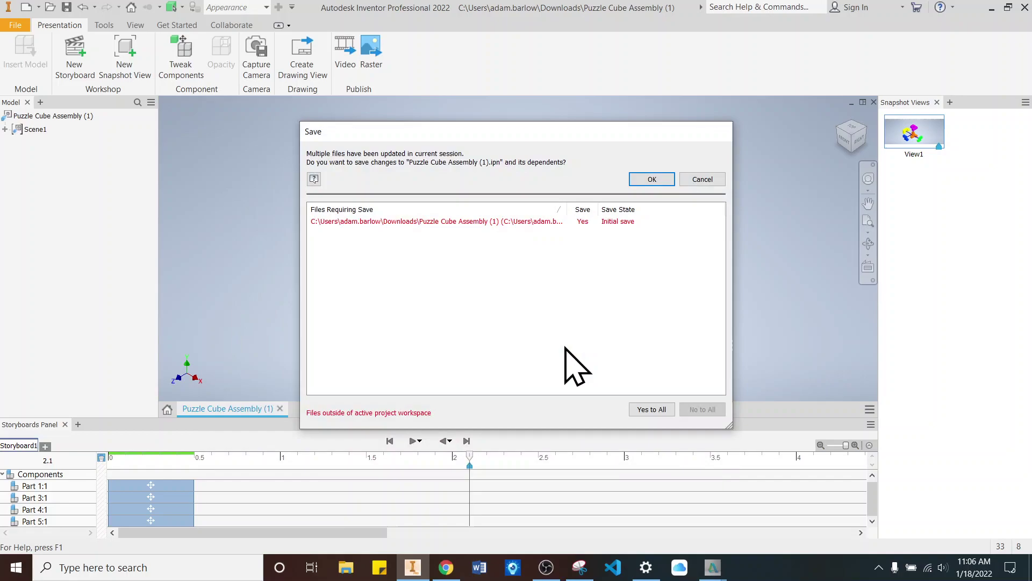
Step: Confirm the save, create Drawing1 from Standard.dwg and cancel view placement
click(652, 182)
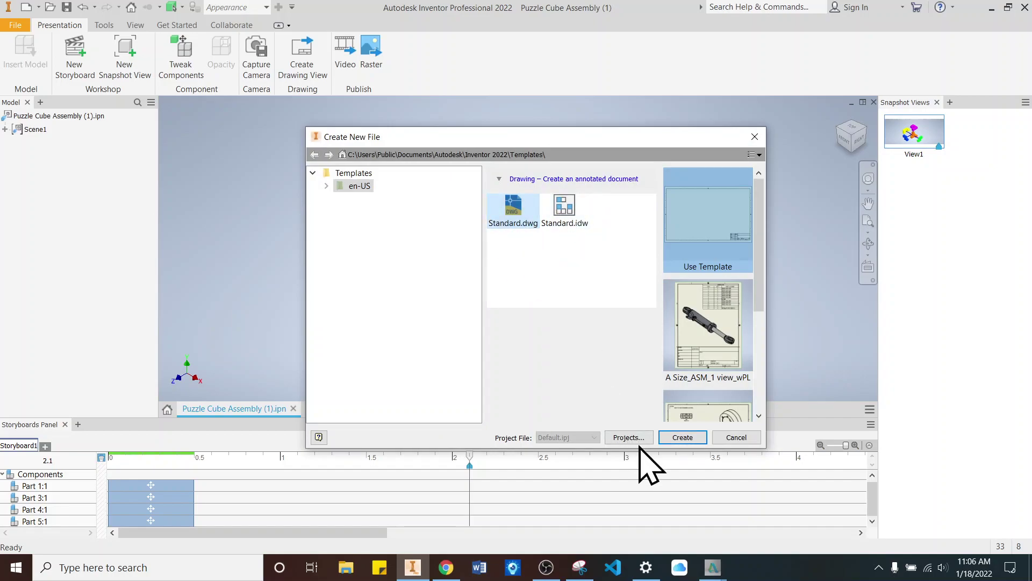
click(684, 437)
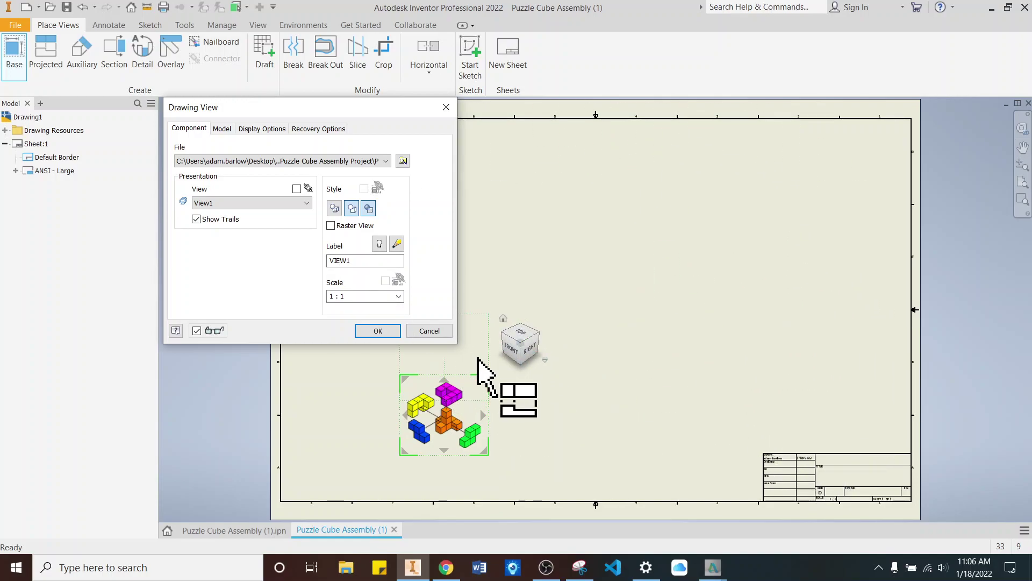
click(430, 330)
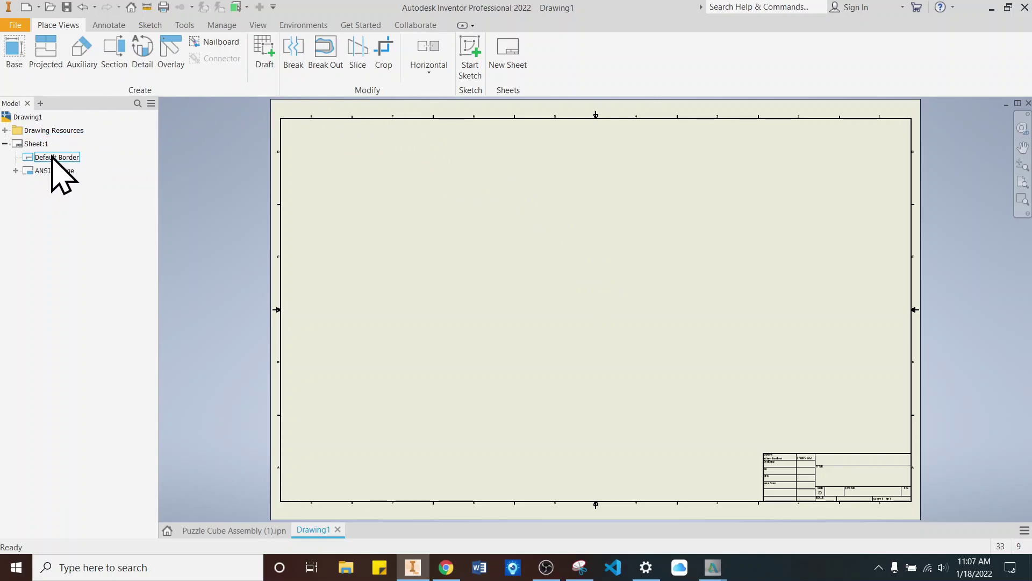
Step: Change Sheet:1 to the A sheet size
right_click(29, 143)
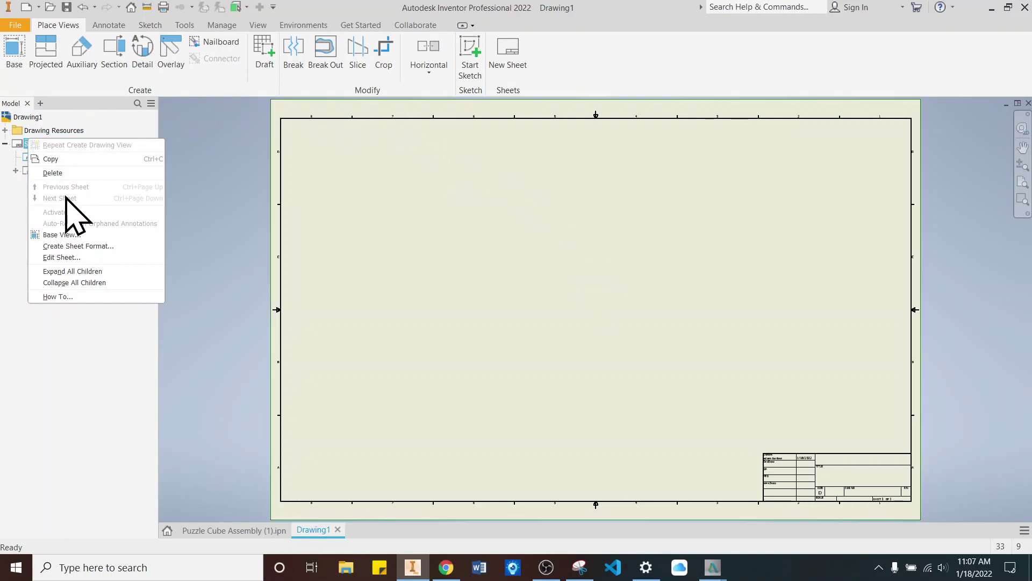
click(75, 258)
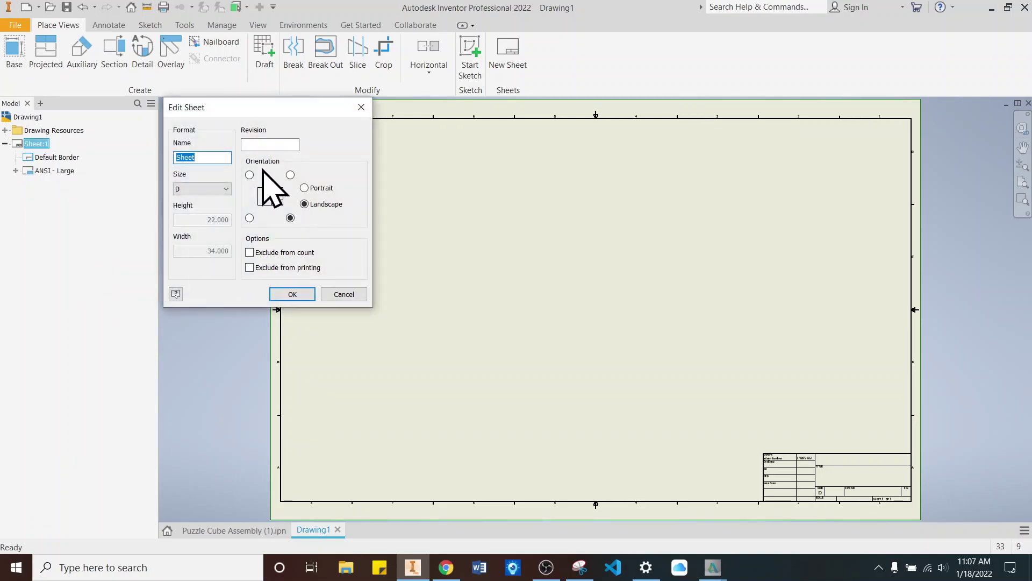
click(219, 189)
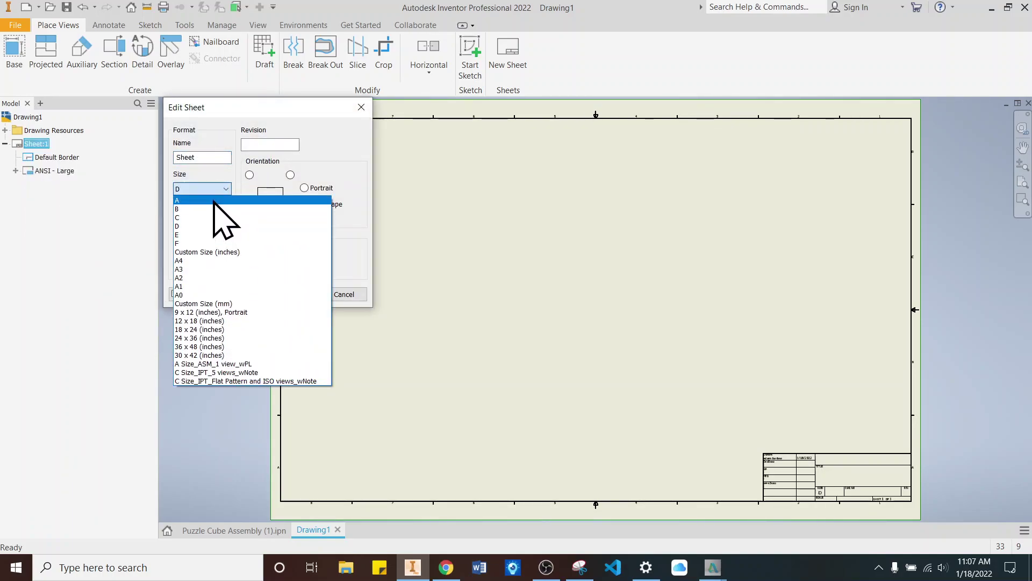
click(214, 201)
click(294, 293)
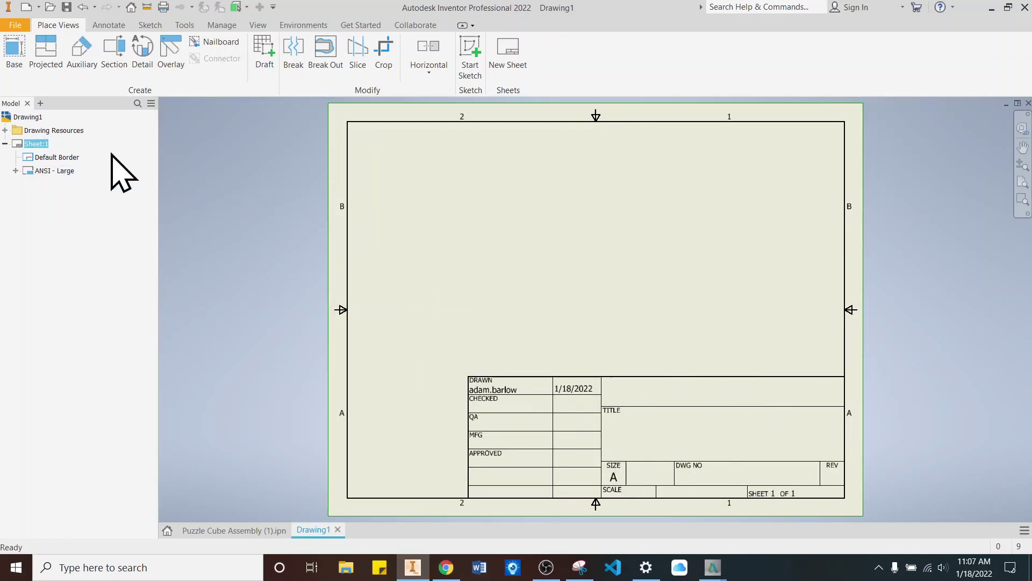
Step: Replace the ANSI - Large title block with the ANSI A title block
right_click(65, 171)
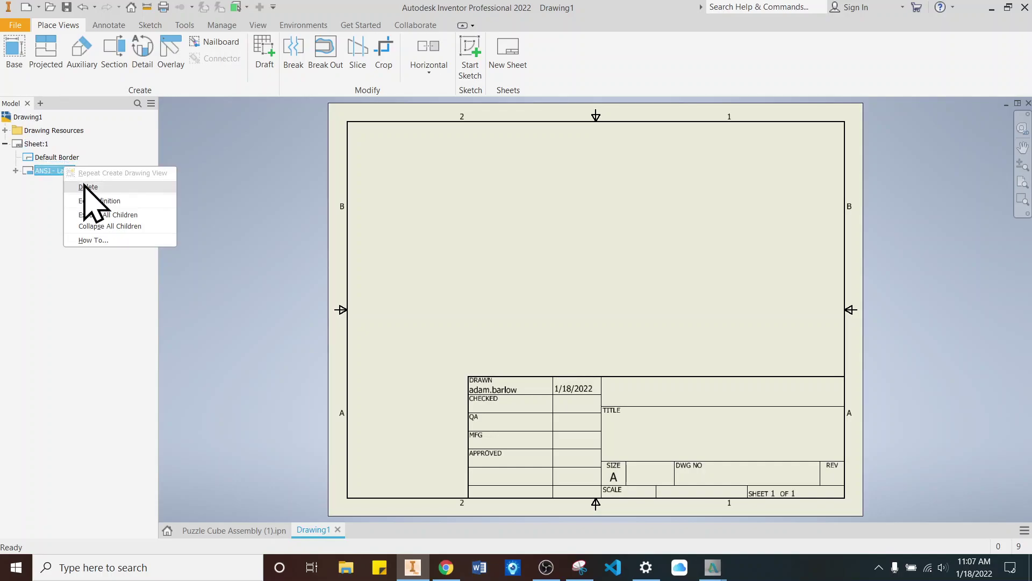
click(81, 186)
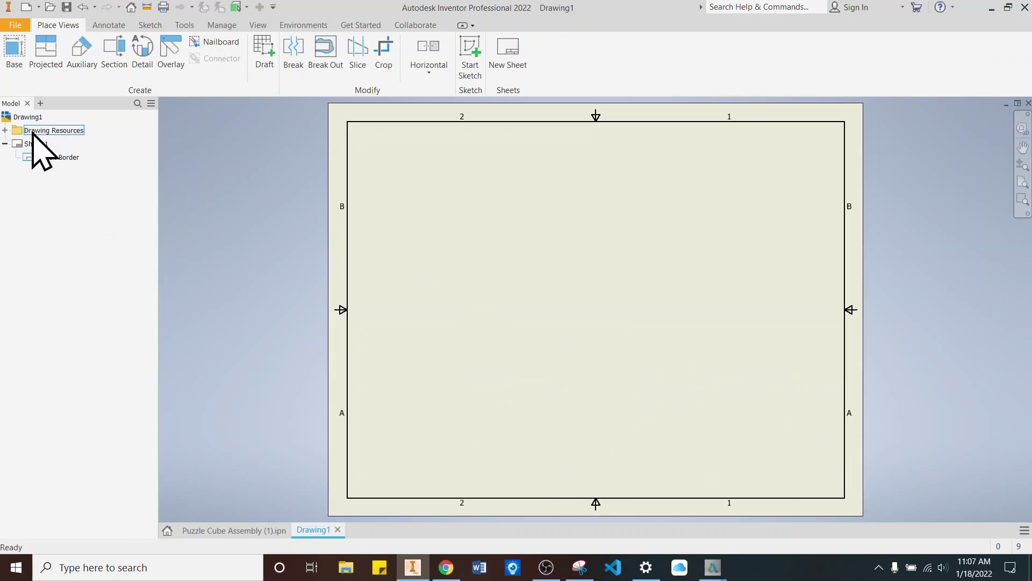
click(5, 131)
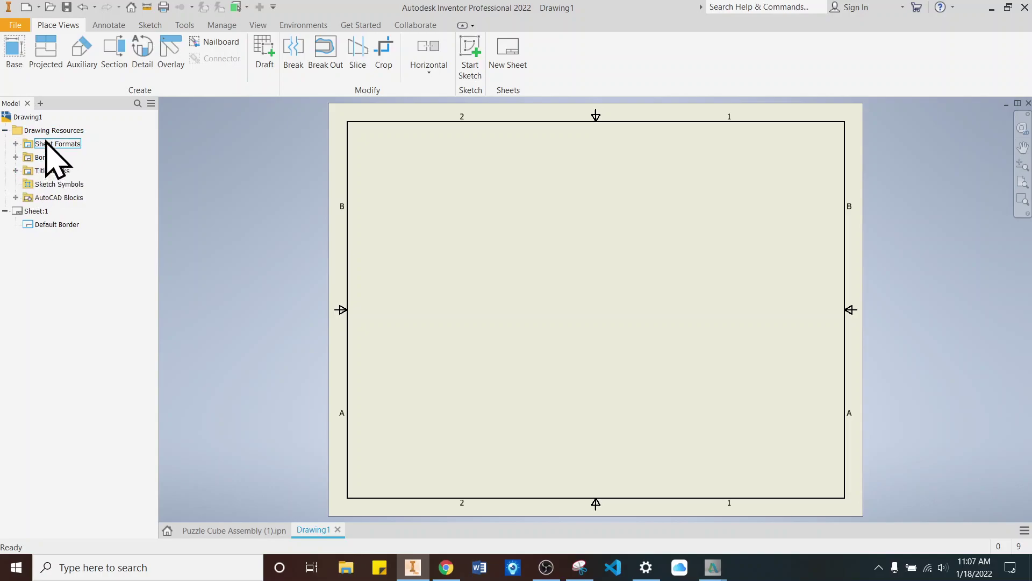
click(16, 171)
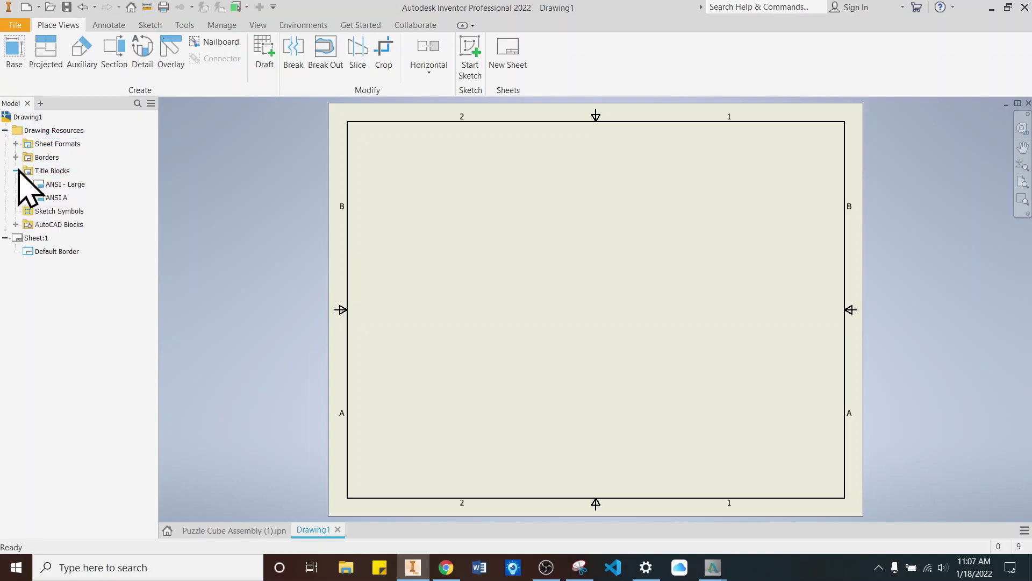
right_click(56, 199)
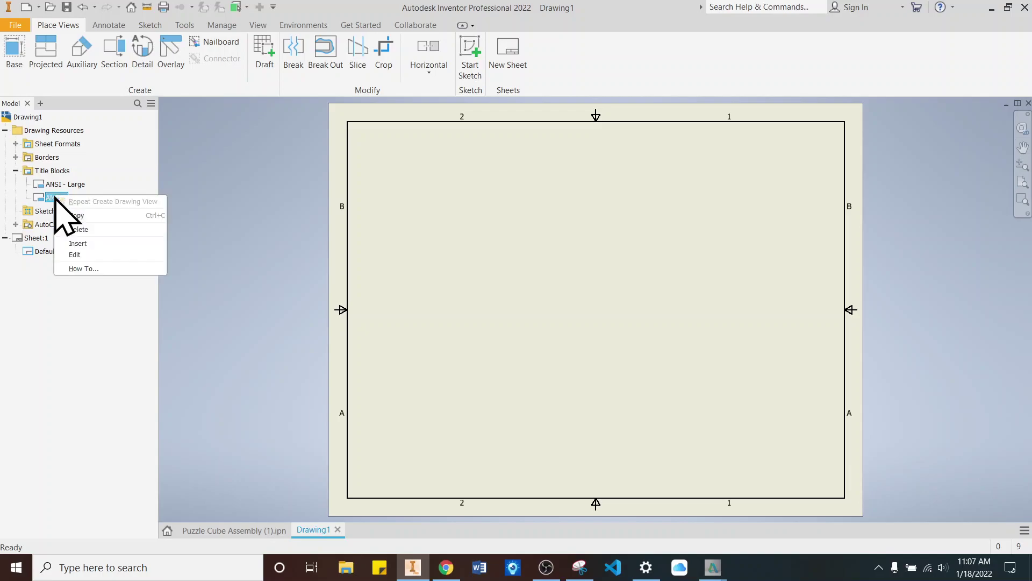
click(103, 244)
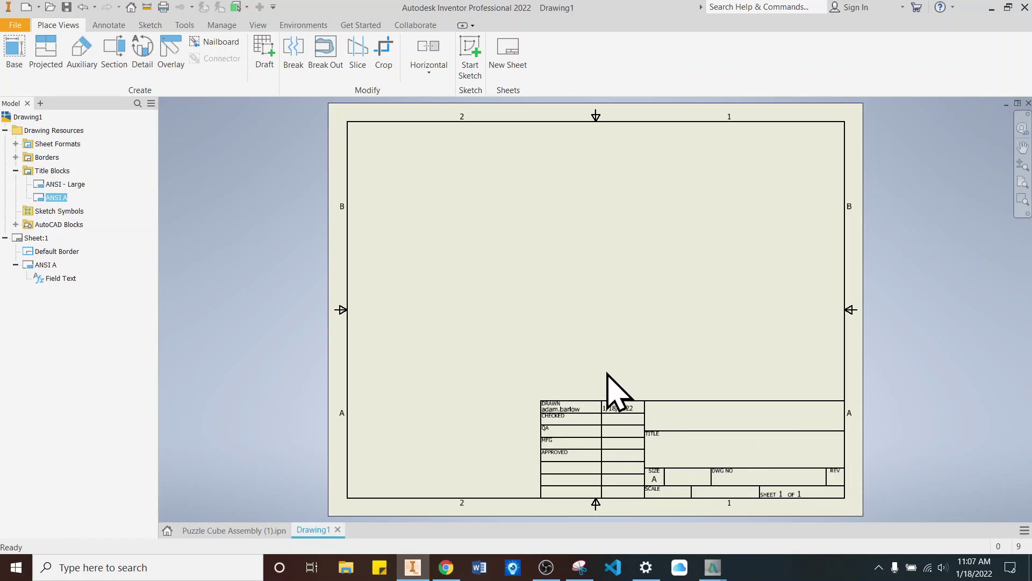
Step: Place a shaded 1:1 base view of the exploded puzzle cube in the sheet's upper middle
click(15, 51)
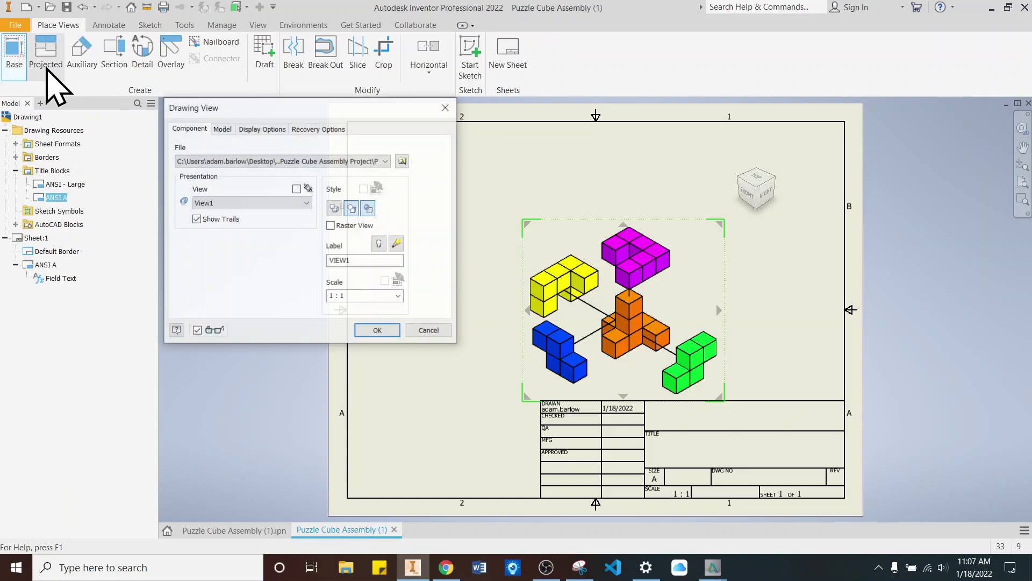
drag(645, 317, 571, 274)
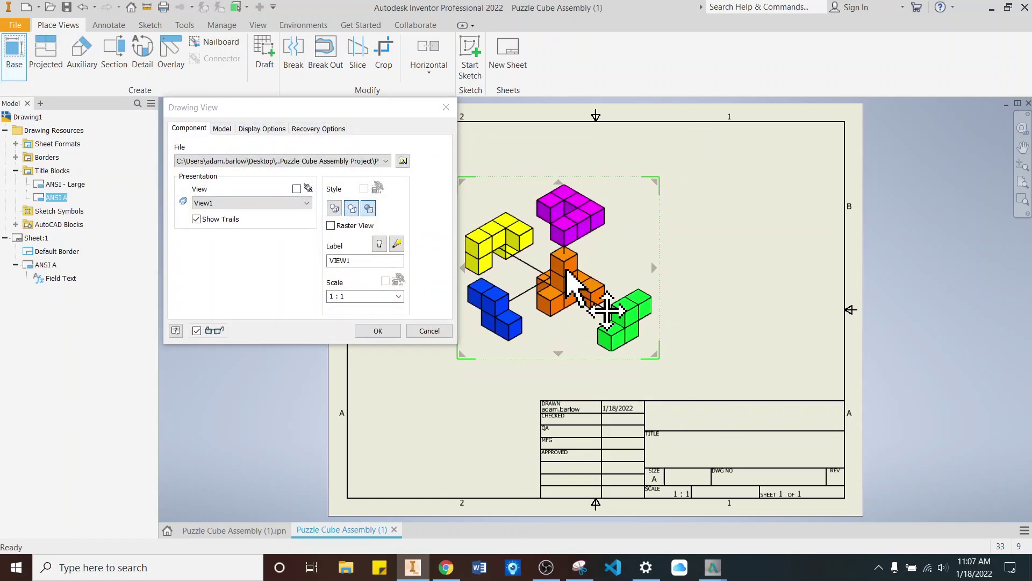
scroll(606, 306, up, 3)
mouse_move(653, 306)
mouse_down()
mouse_move(604, 295)
mouse_move(641, 305)
mouse_up()
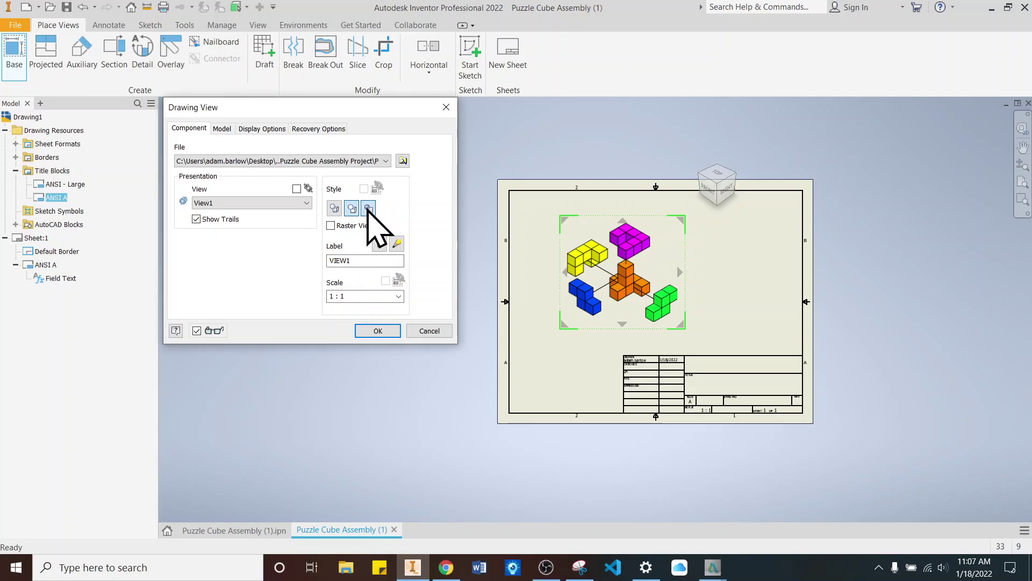
click(378, 331)
scroll(749, 263, up, 3)
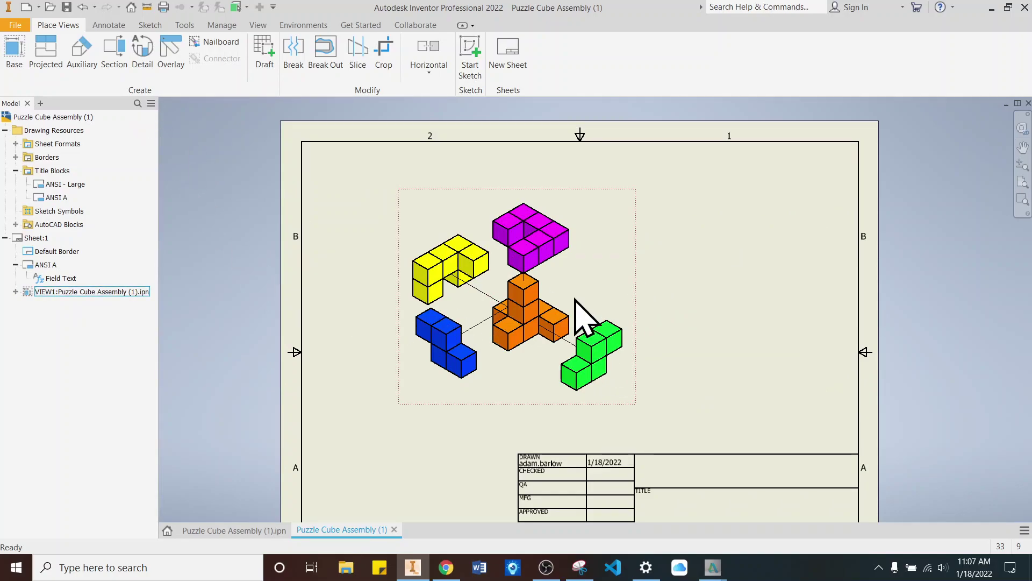
Step: Auto Balloon all five parts of the exploded view, placing balloons 1-5 around it
click(109, 25)
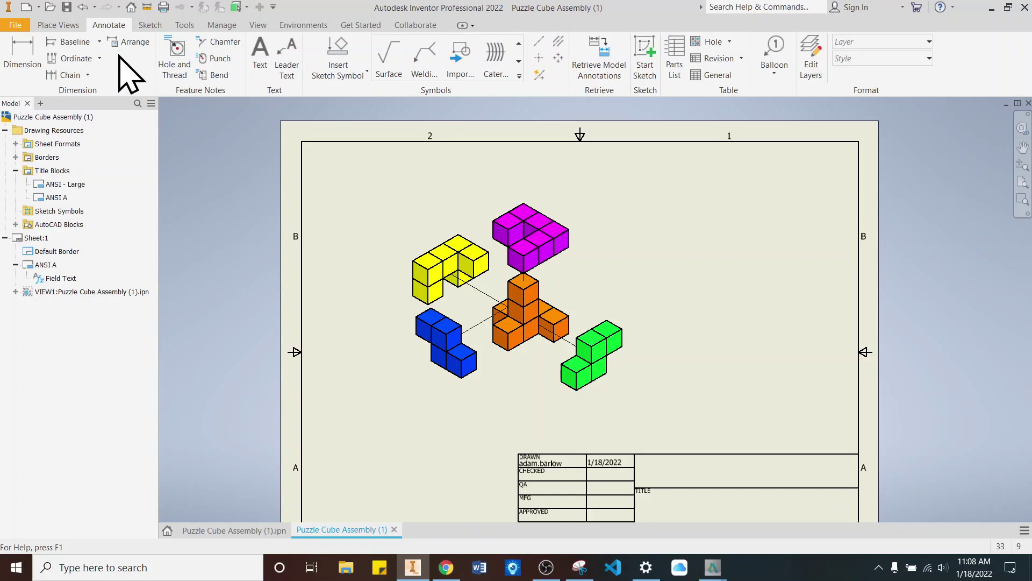
click(780, 79)
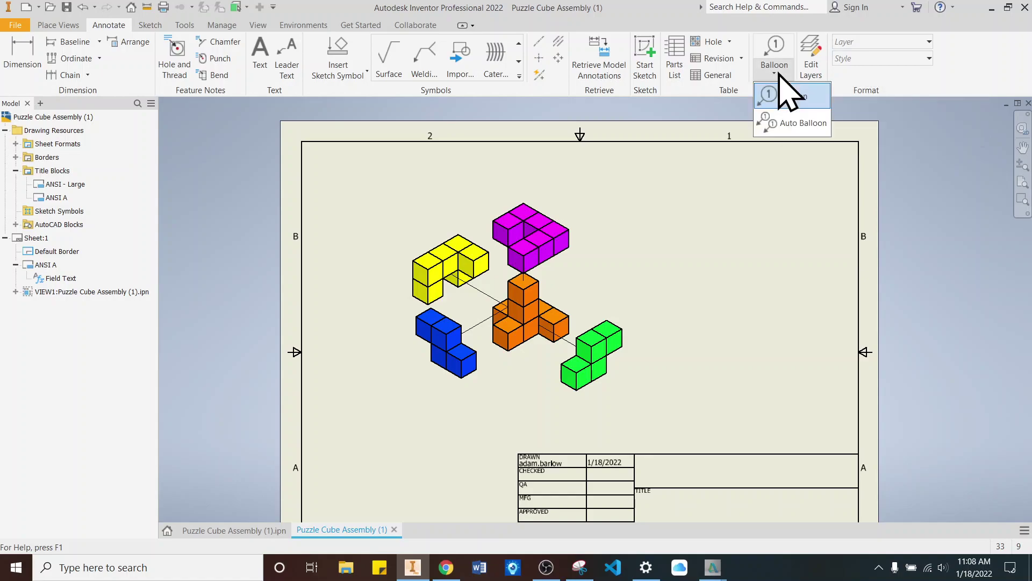
click(790, 125)
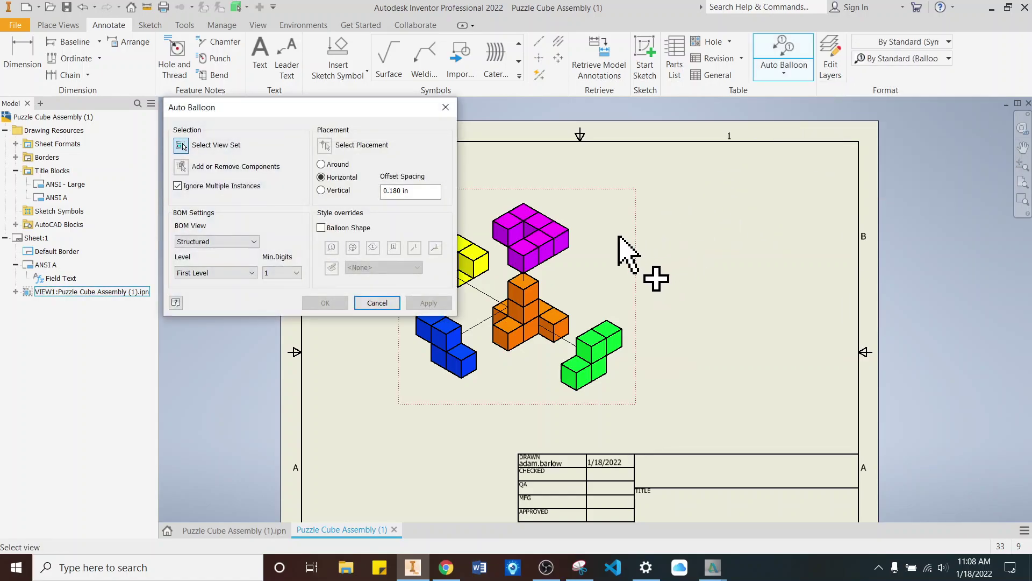
click(555, 231)
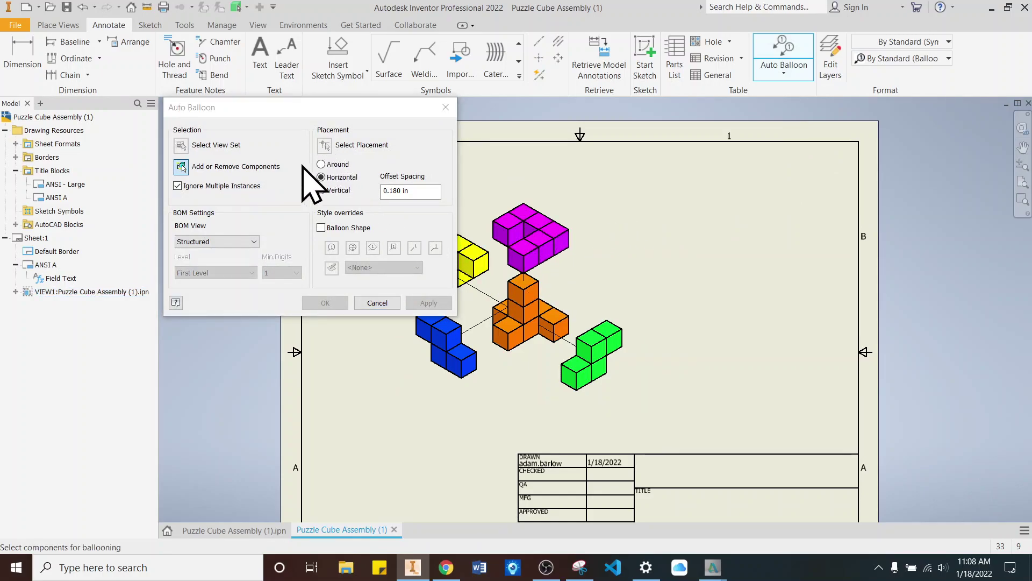
mouse_move(727, 174)
mouse_down()
mouse_move(533, 341)
mouse_move(369, 426)
mouse_move(339, 419)
mouse_up()
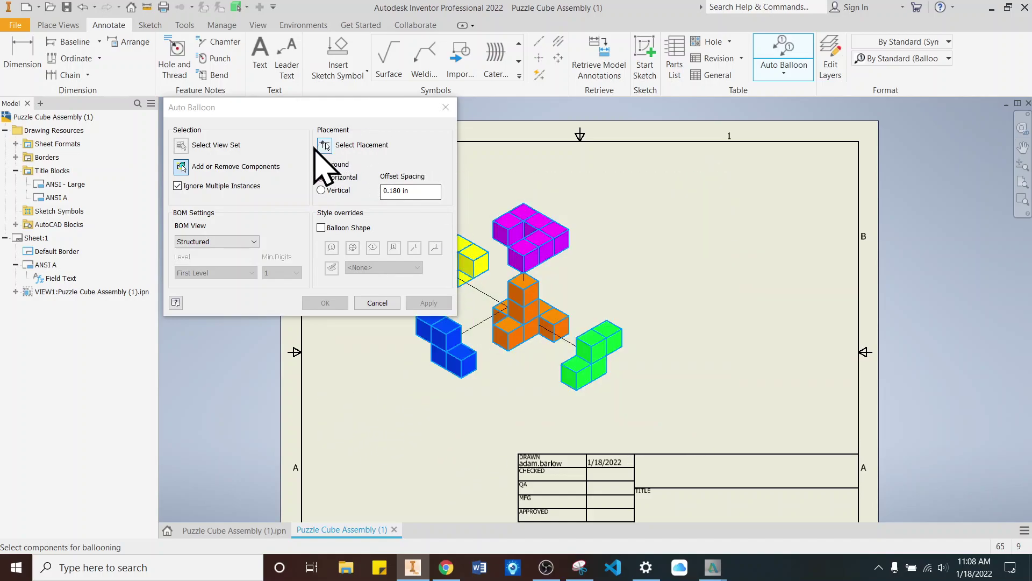
click(325, 144)
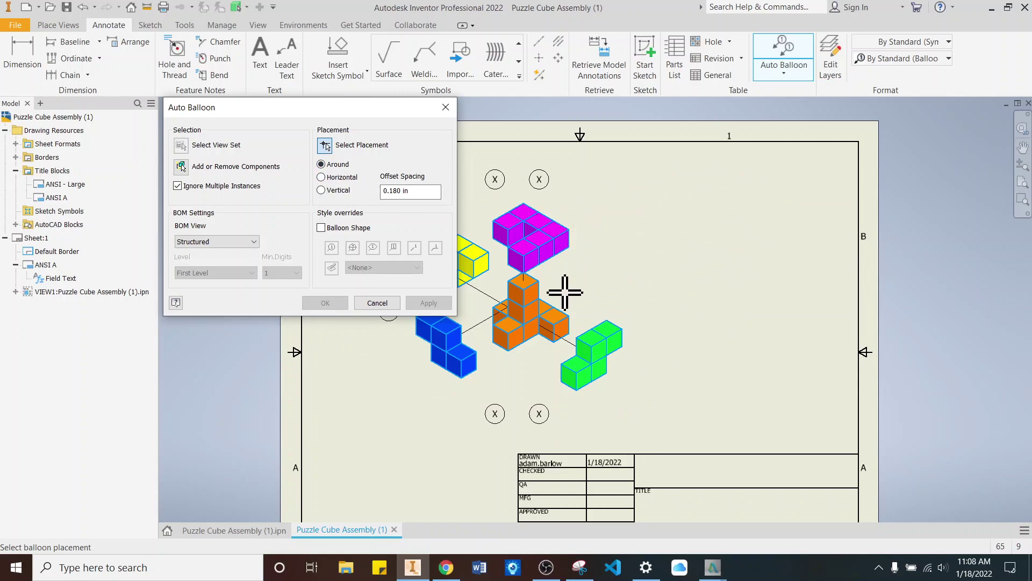
click(663, 249)
click(322, 302)
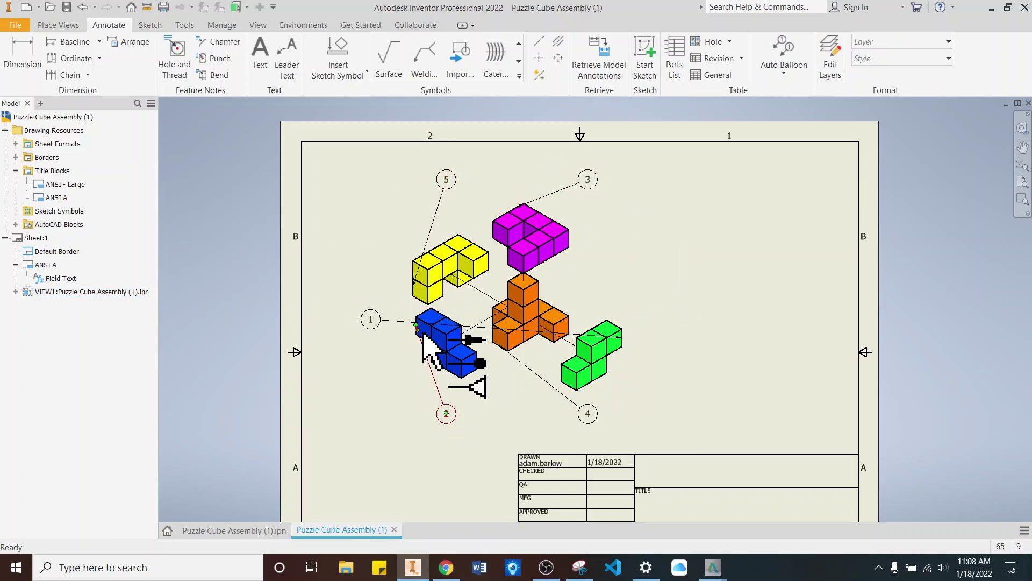
Step: Move balloon 5 beside the yellow piece and balloon 1 right of the green piece
click(371, 317)
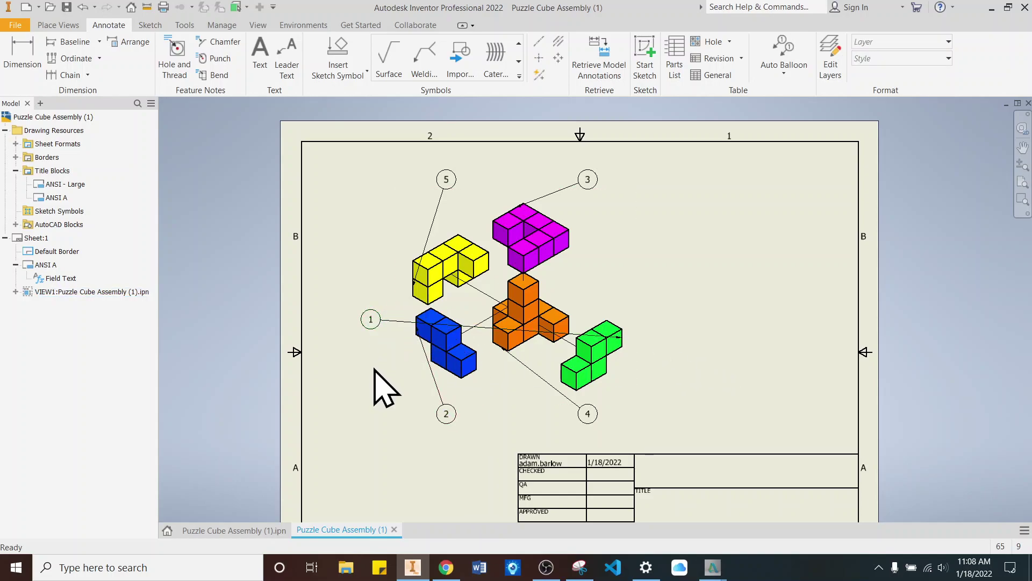
click(376, 322)
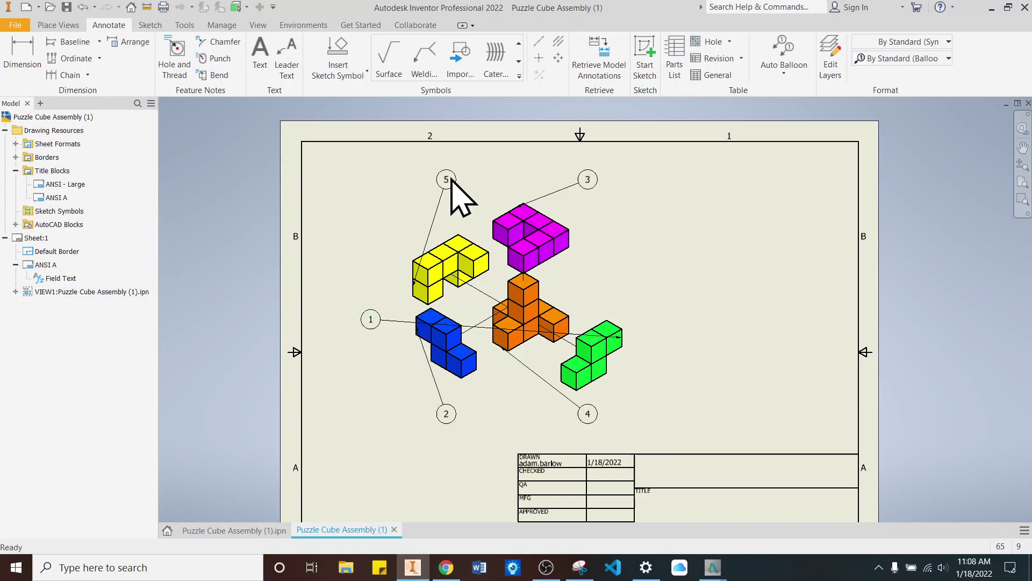
drag(449, 184, 370, 262)
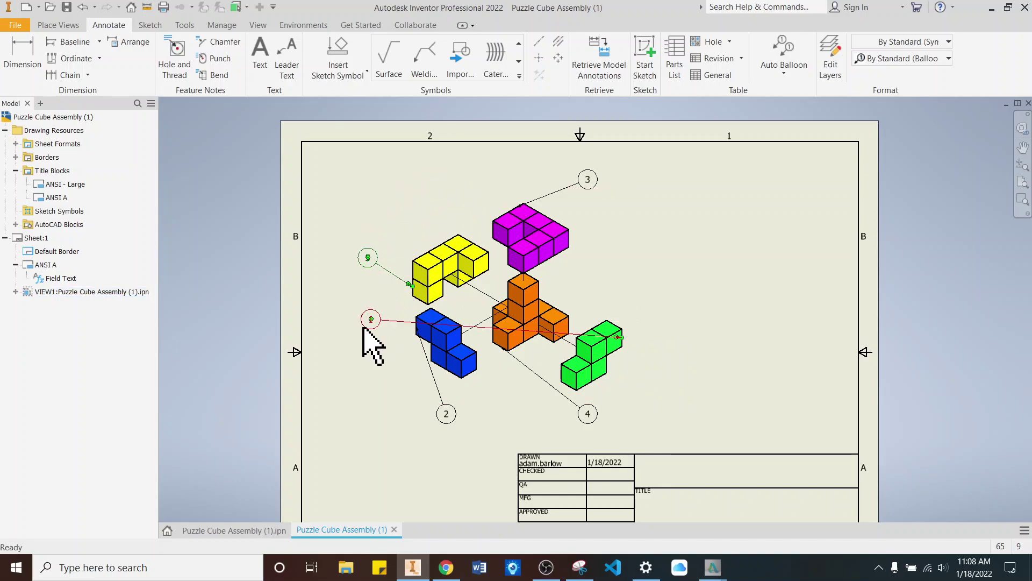
double_click(372, 323)
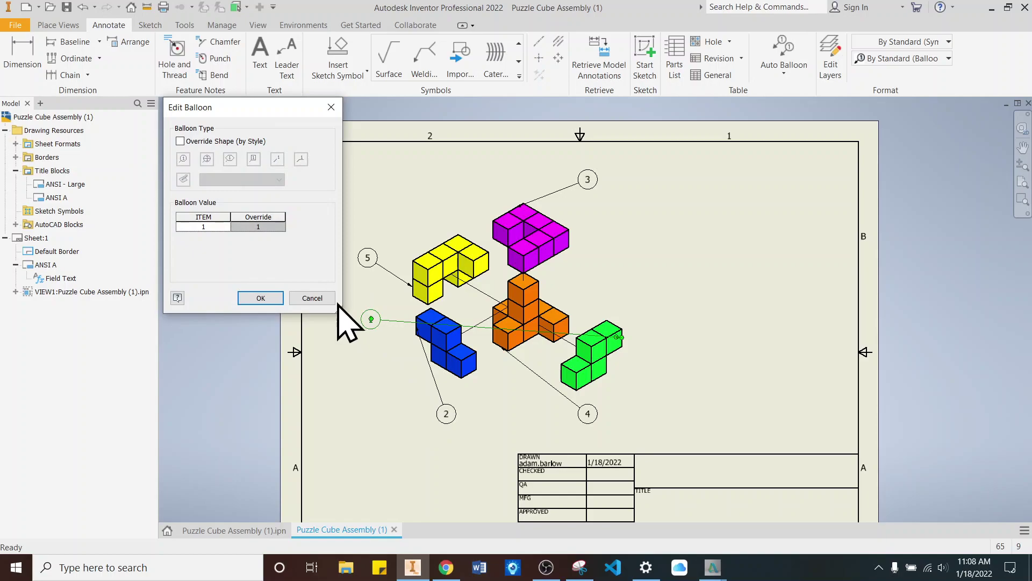
key(Escape)
drag(371, 320, 670, 345)
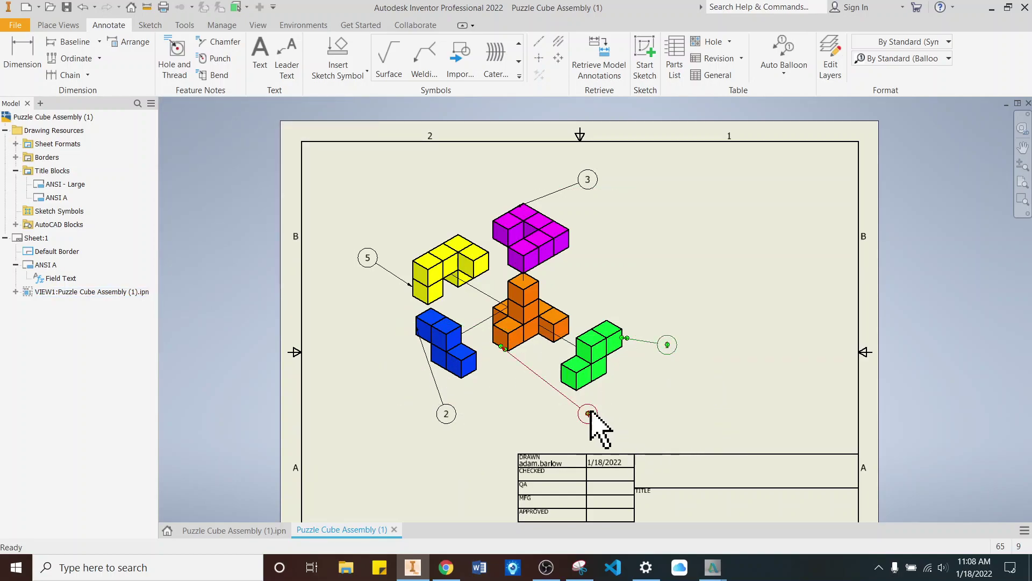
Step: Reposition balloons 4, 3 and 2 near their pieces and shift the view slightly left
drag(589, 414, 492, 389)
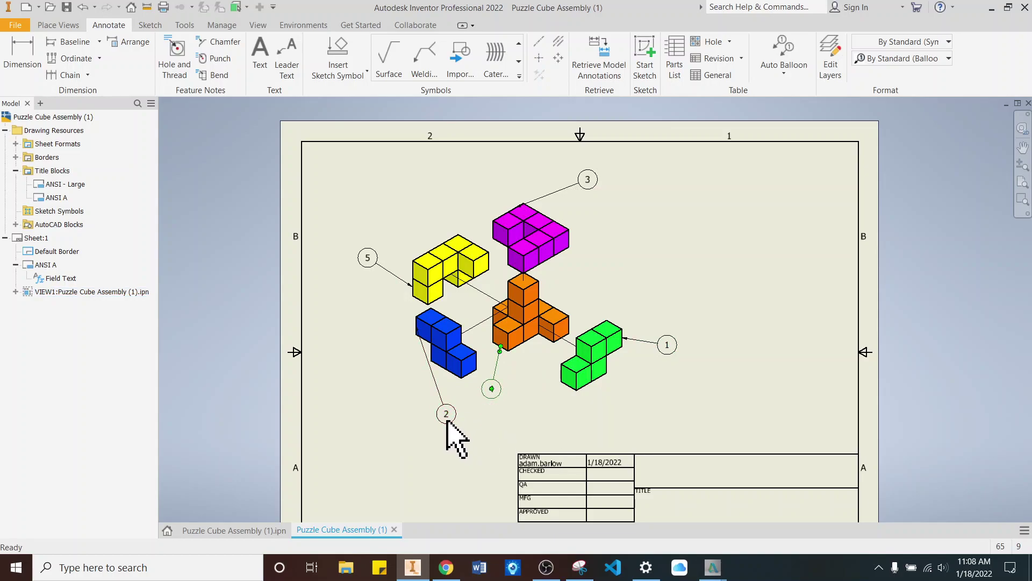
mouse_move(445, 417)
mouse_down()
mouse_move(398, 405)
mouse_move(357, 376)
mouse_move(439, 411)
mouse_move(376, 410)
mouse_move(451, 415)
mouse_move(489, 403)
mouse_up()
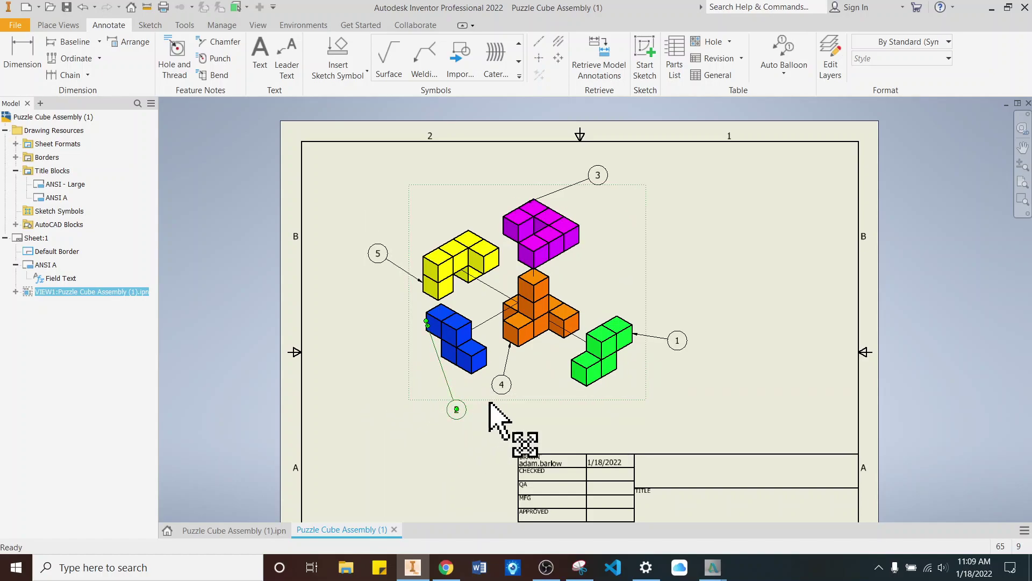
click(596, 175)
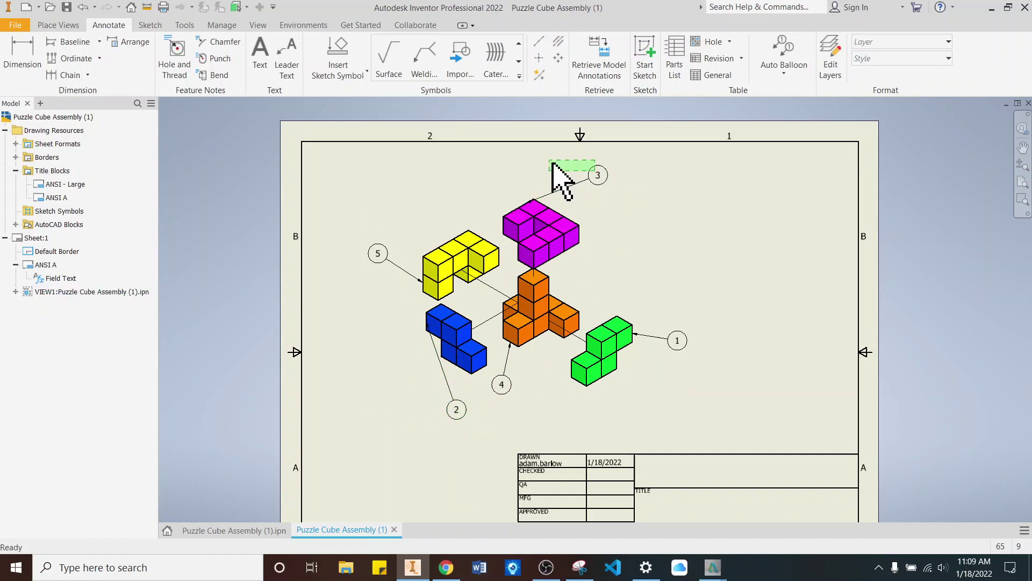
drag(598, 176, 485, 171)
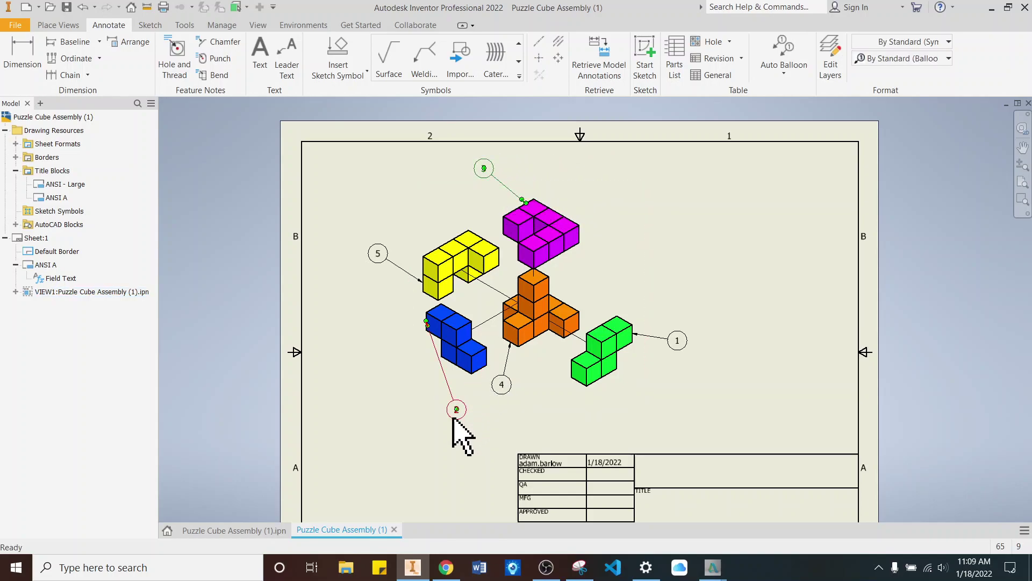
drag(456, 409, 392, 338)
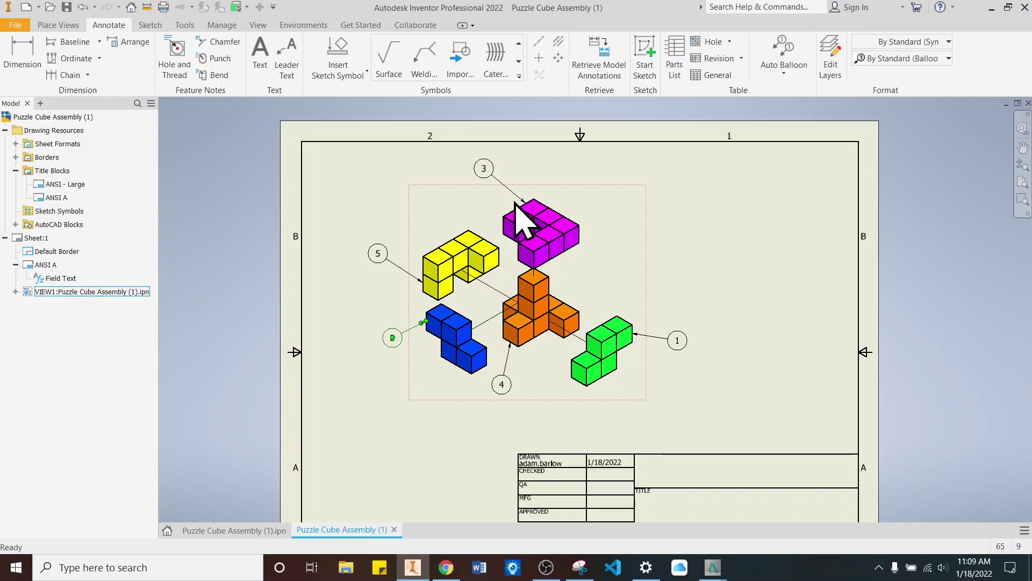
drag(651, 410, 627, 399)
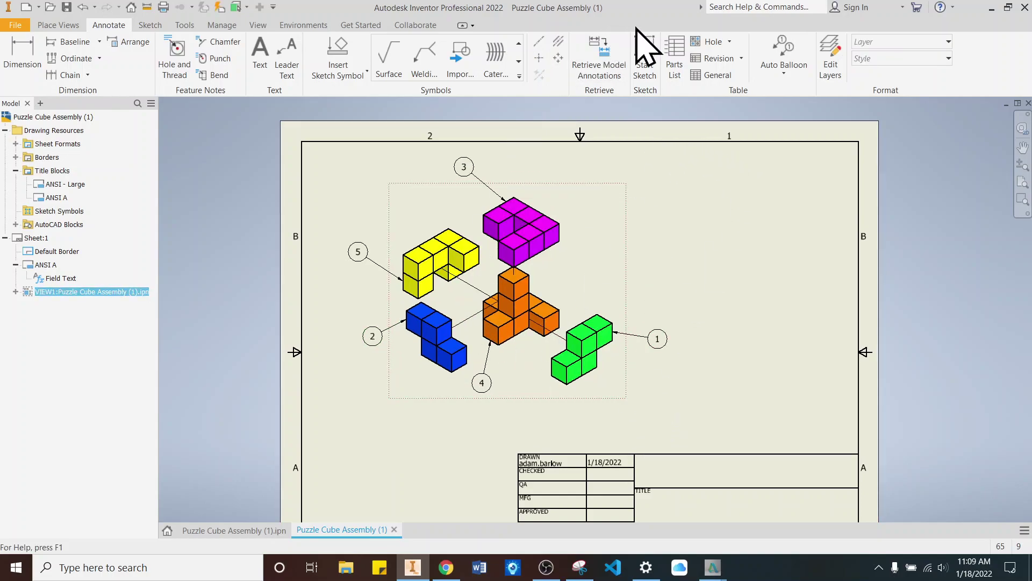
Step: Insert a parts list for the exploded view just above the title block
click(677, 74)
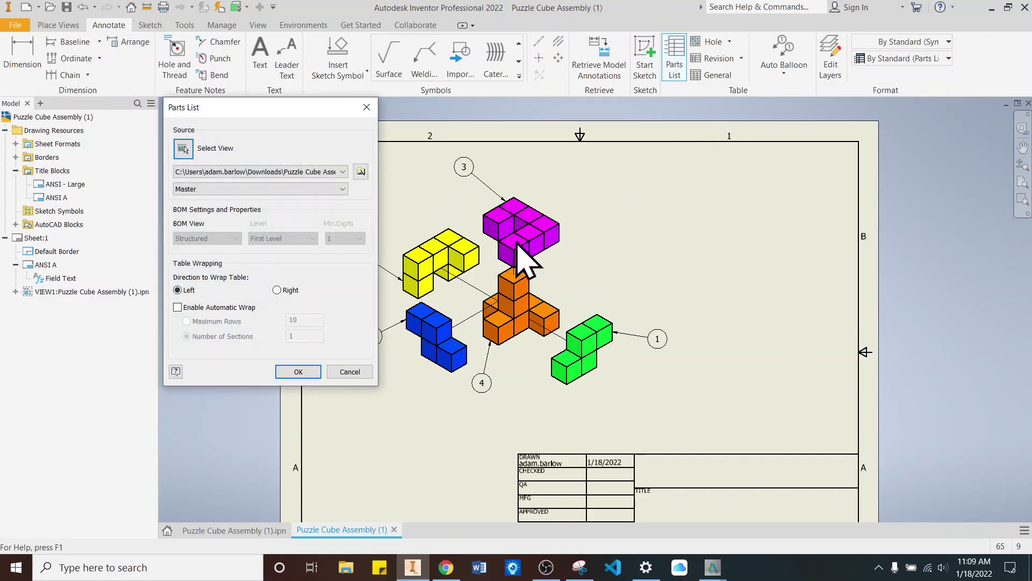
click(531, 214)
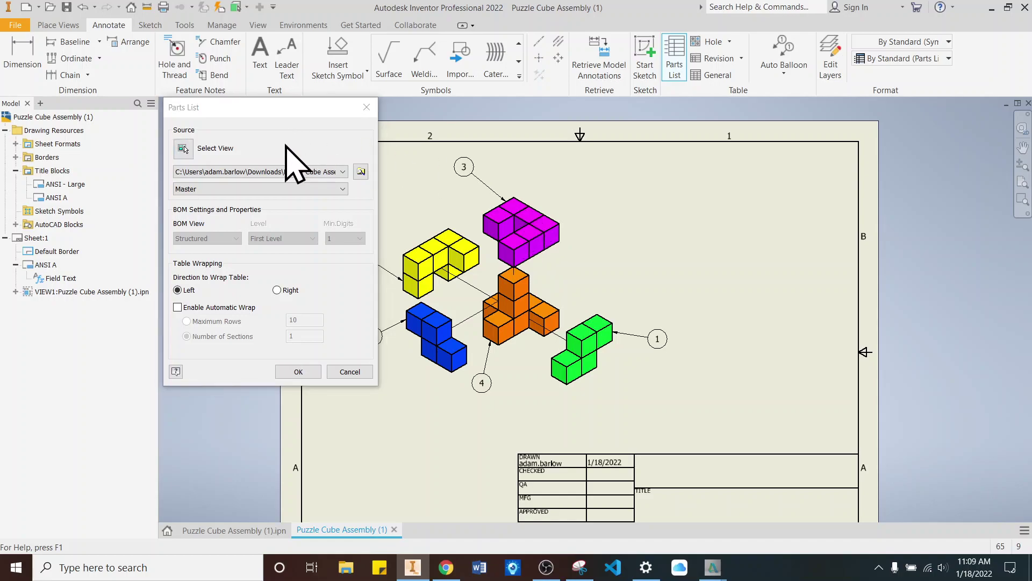
click(297, 371)
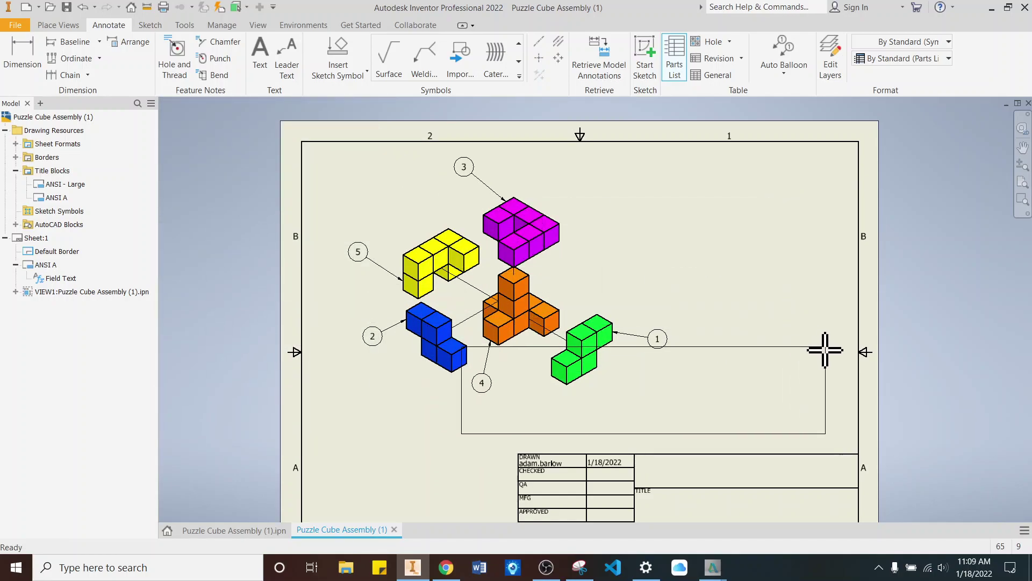
click(858, 367)
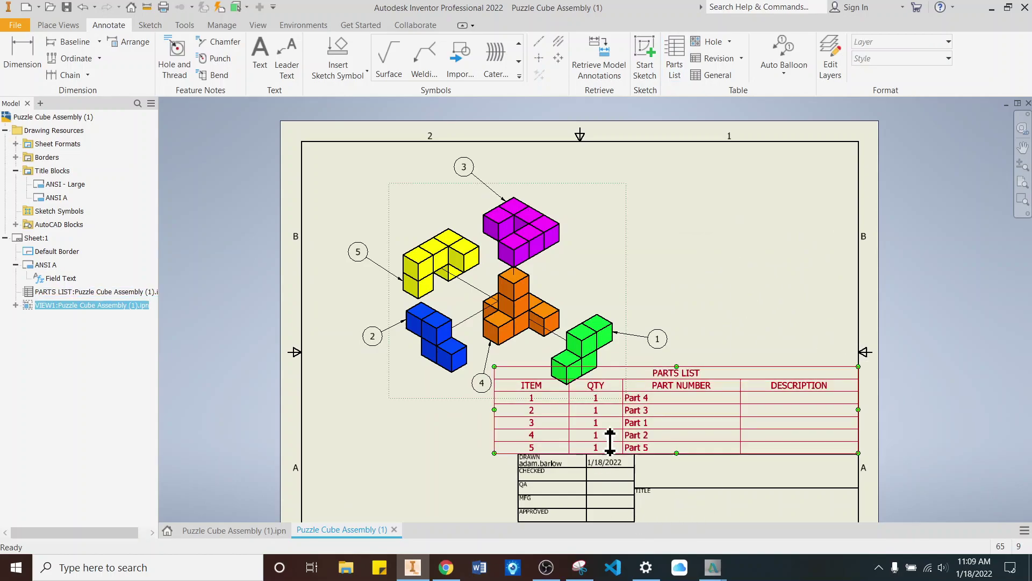
Step: Move the exploded view up-left clear of the parts list and lower balloon 3 off the border
right_click(726, 247)
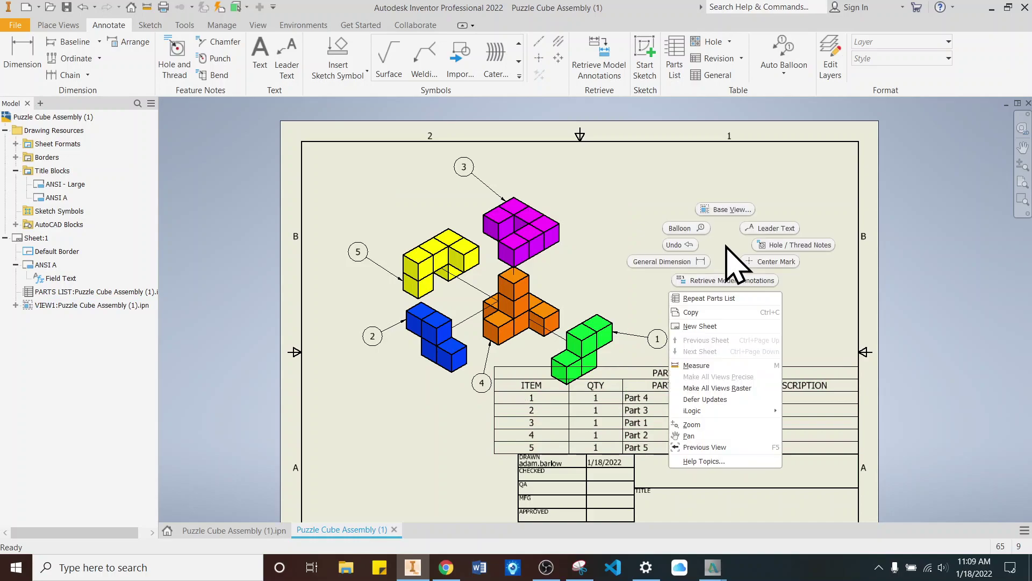
click(796, 261)
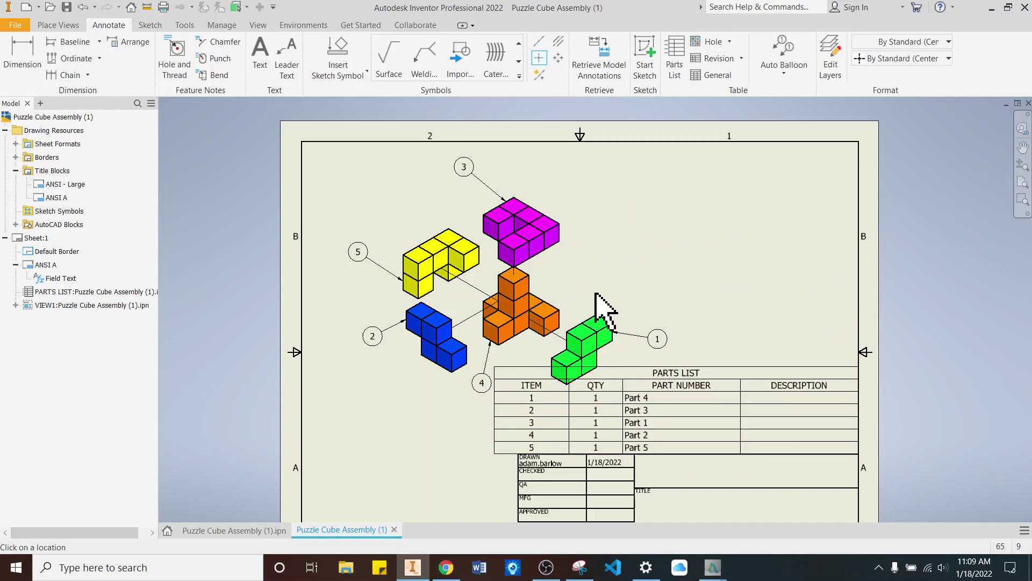
key(Escape)
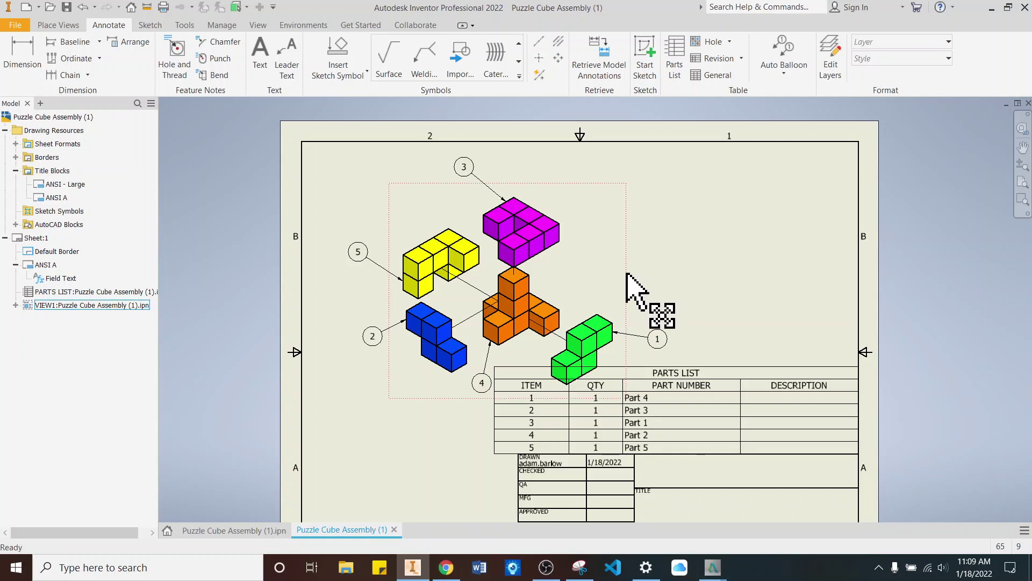
mouse_move(627, 273)
mouse_down()
mouse_move(592, 234)
mouse_move(590, 253)
mouse_up()
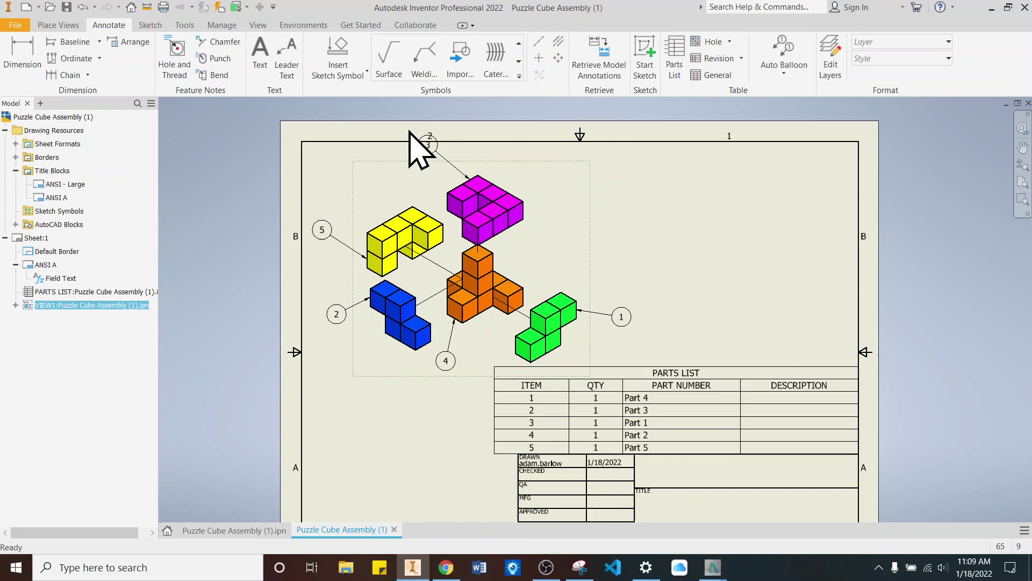
drag(424, 143, 432, 164)
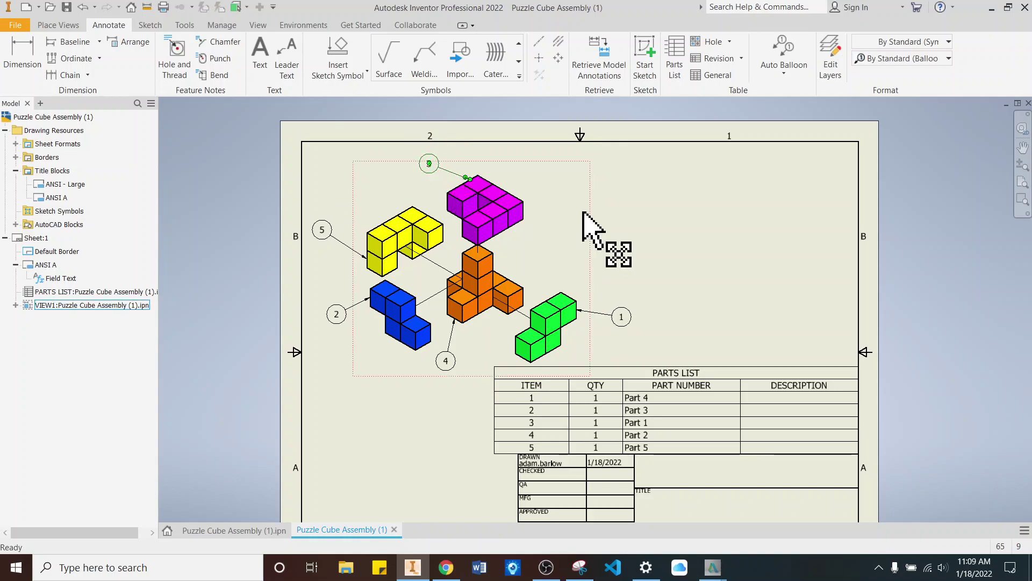
click(619, 230)
scroll(676, 283, up, 2)
scroll(704, 371, down, 3)
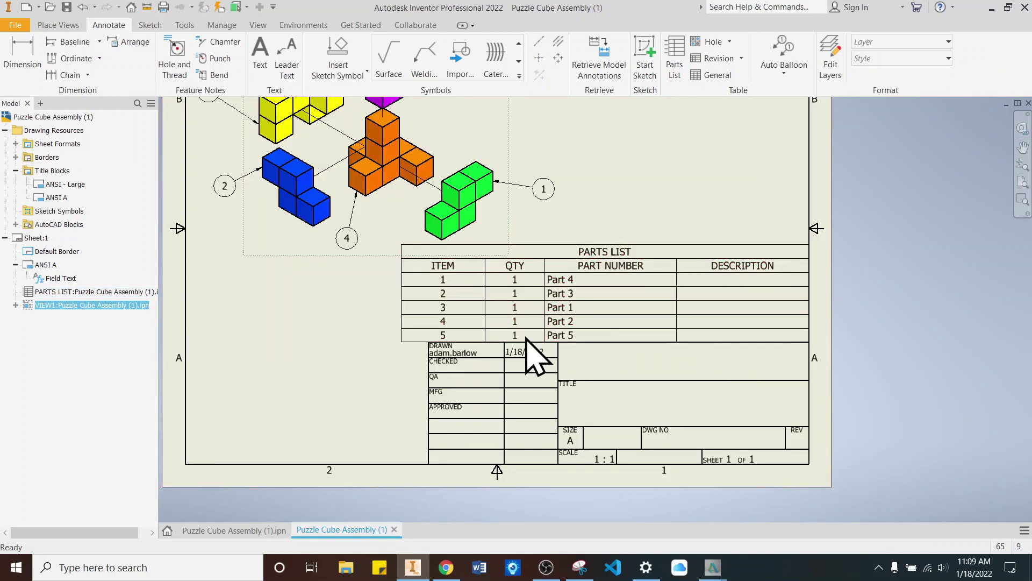
scroll(530, 347, up, 3)
click(590, 216)
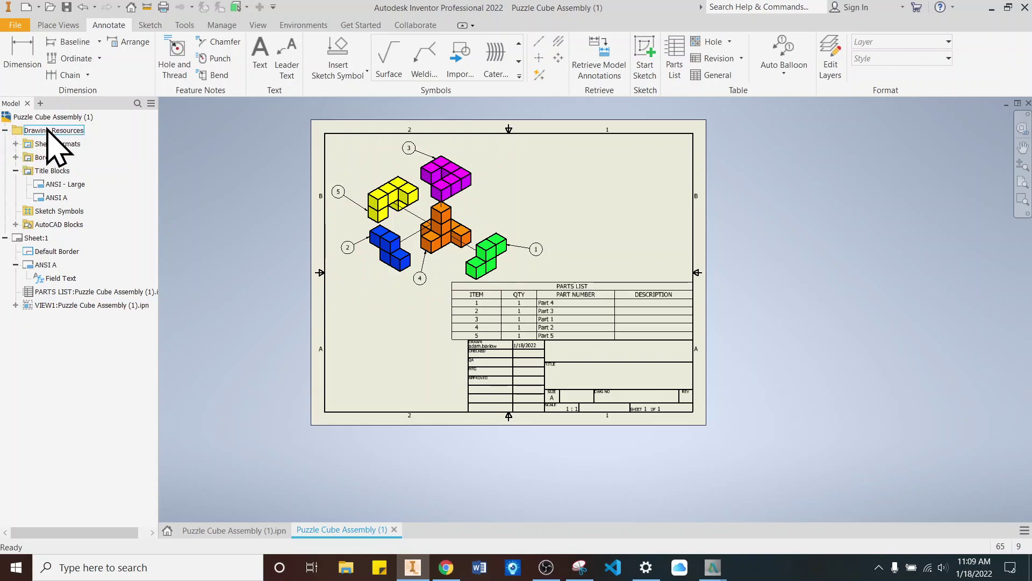
Step: Change Sheet:1 to the B sheet size
click(603, 295)
key(Escape)
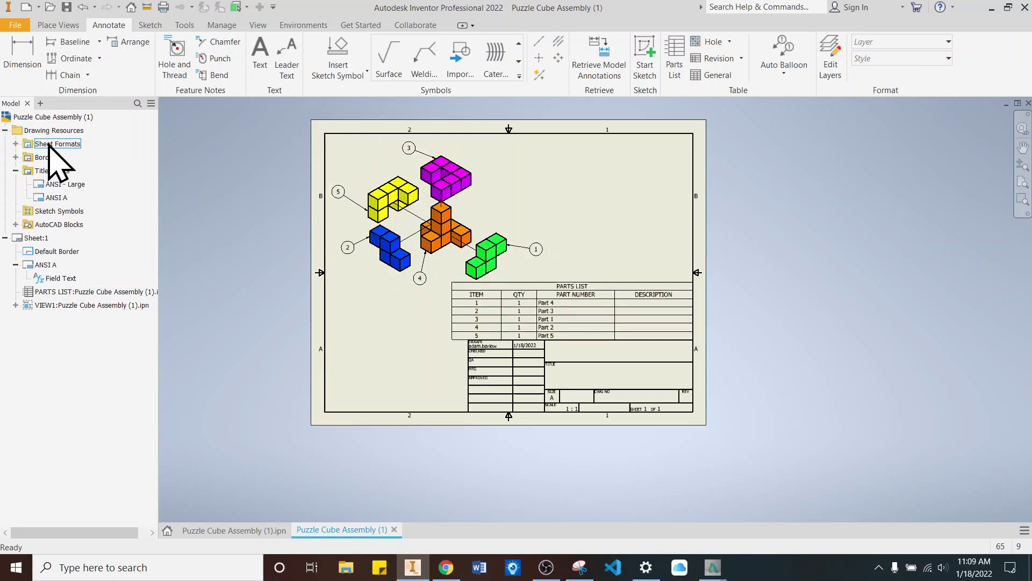
right_click(33, 238)
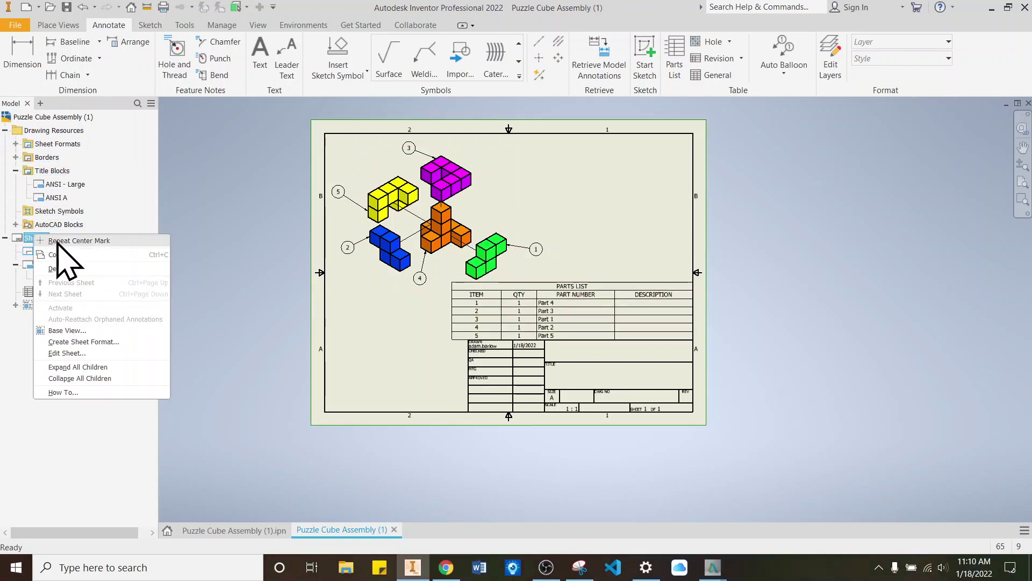
click(91, 353)
click(204, 188)
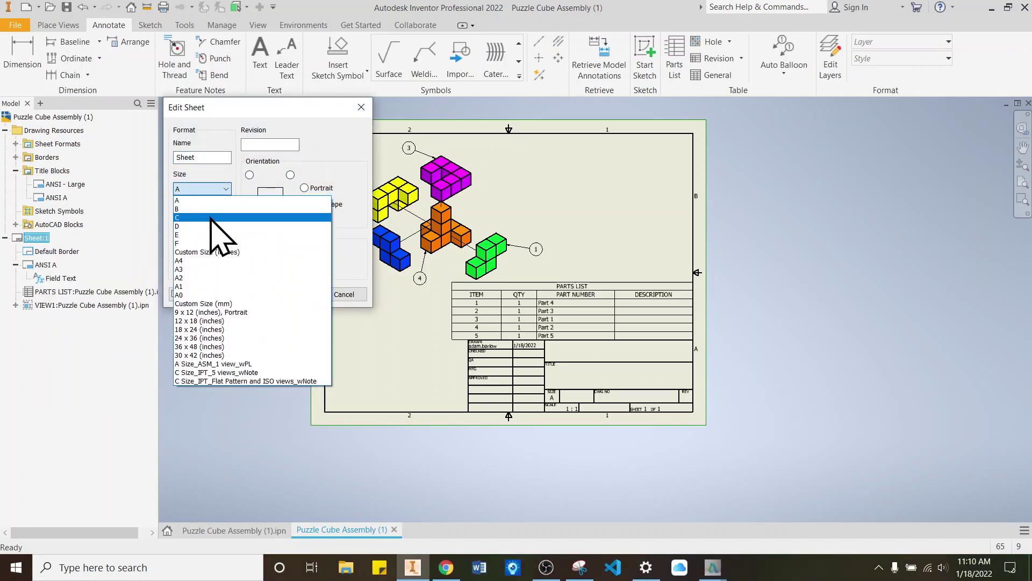
click(211, 210)
click(292, 294)
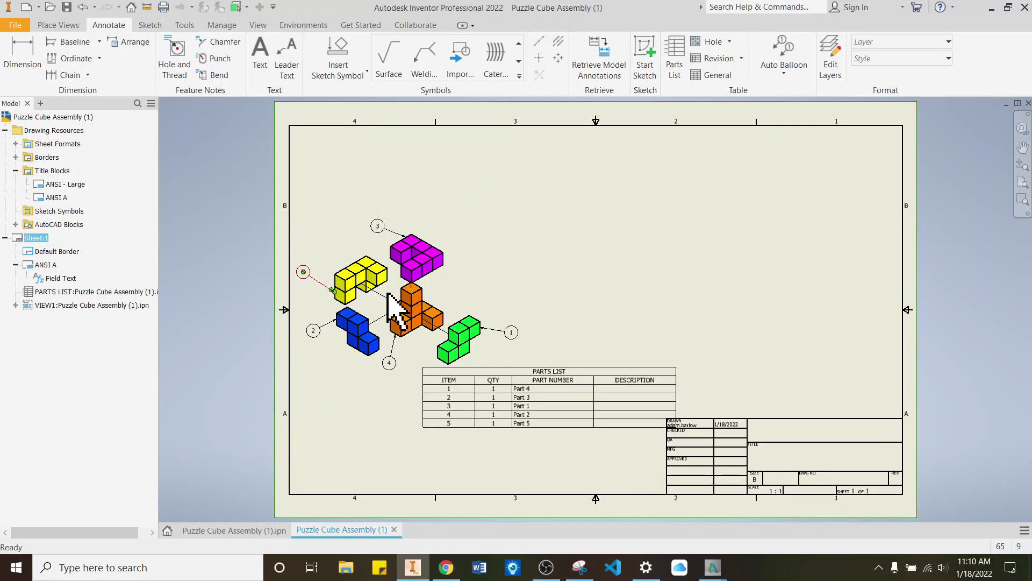
Step: Resize the parts list to the title block's width above it and centre the exploded view
click(640, 368)
click(632, 366)
click(631, 366)
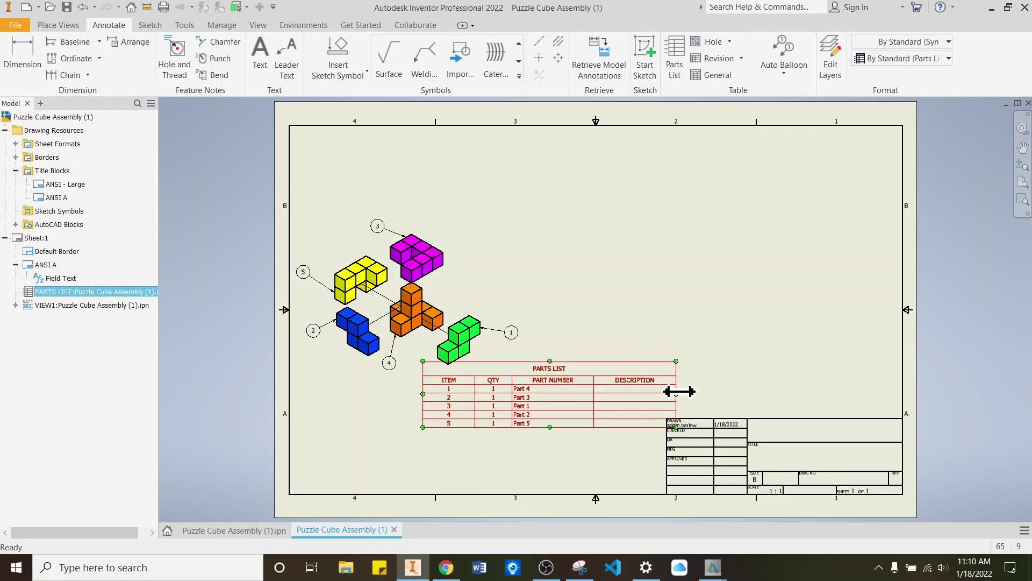
drag(675, 392, 905, 401)
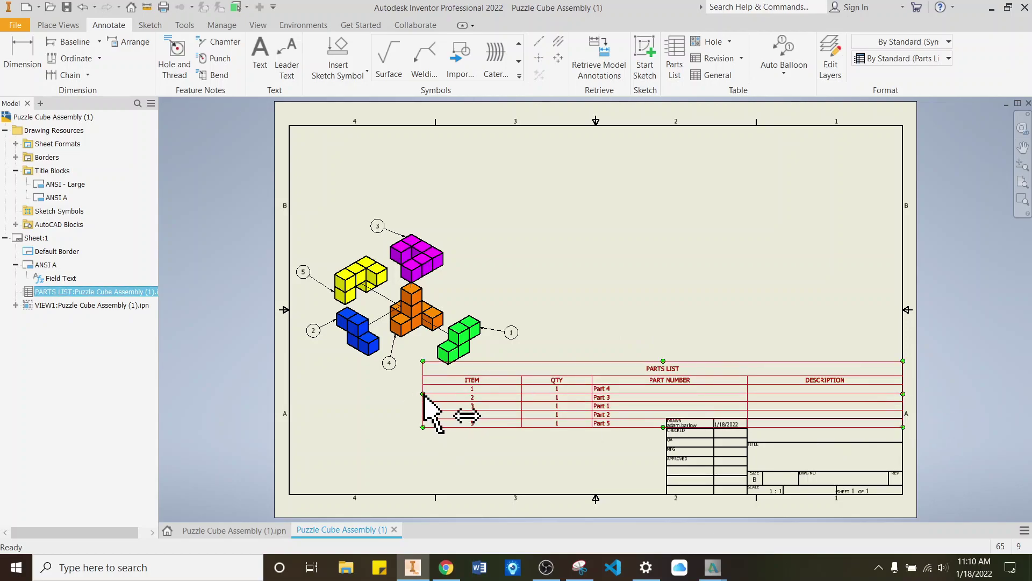
drag(424, 396, 665, 399)
drag(783, 440, 785, 419)
drag(785, 366, 785, 324)
drag(785, 428, 783, 418)
key(Escape)
mouse_move(467, 296)
mouse_down()
mouse_move(517, 309)
mouse_move(618, 262)
mouse_up()
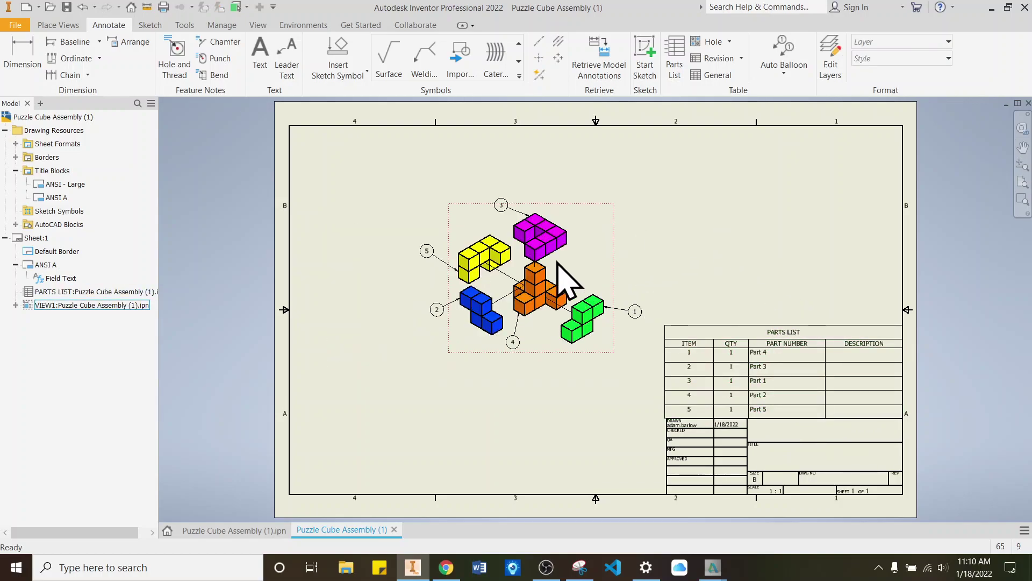
Step: Change the exploded view's scale to 2:1 and shift it left and down on the sheet
right_click(587, 260)
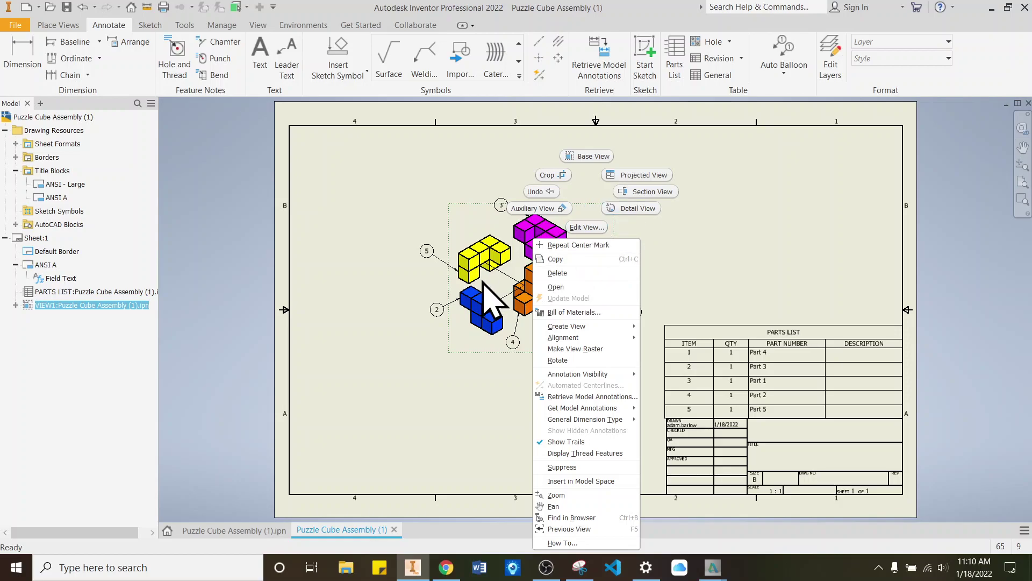
click(579, 225)
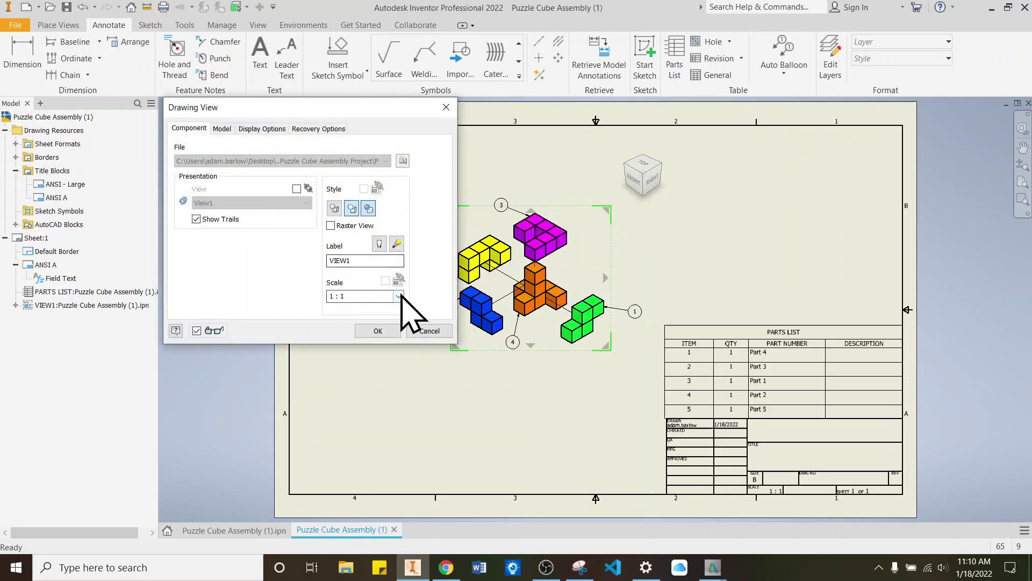
click(399, 296)
click(377, 334)
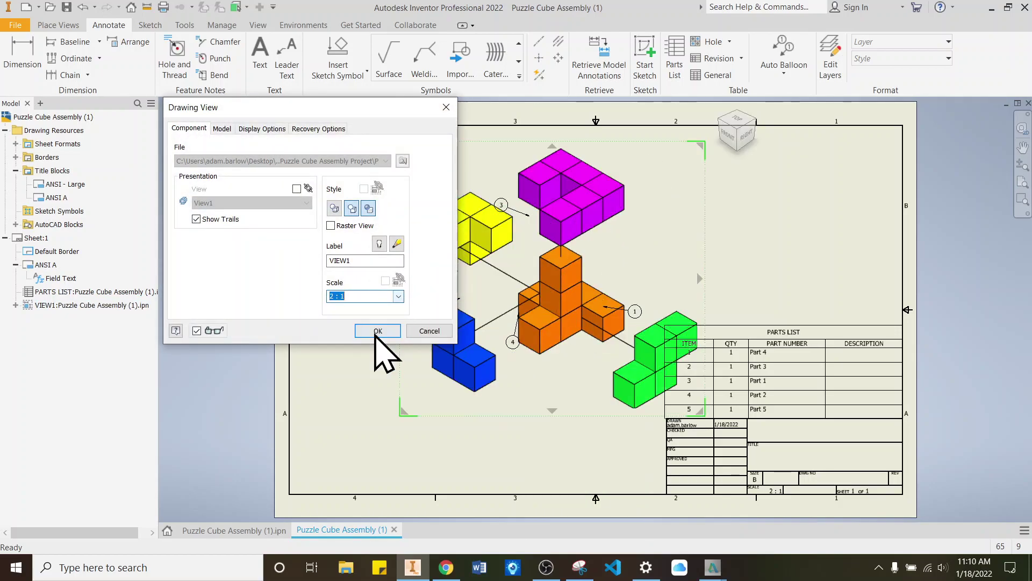
drag(602, 344, 547, 376)
click(378, 331)
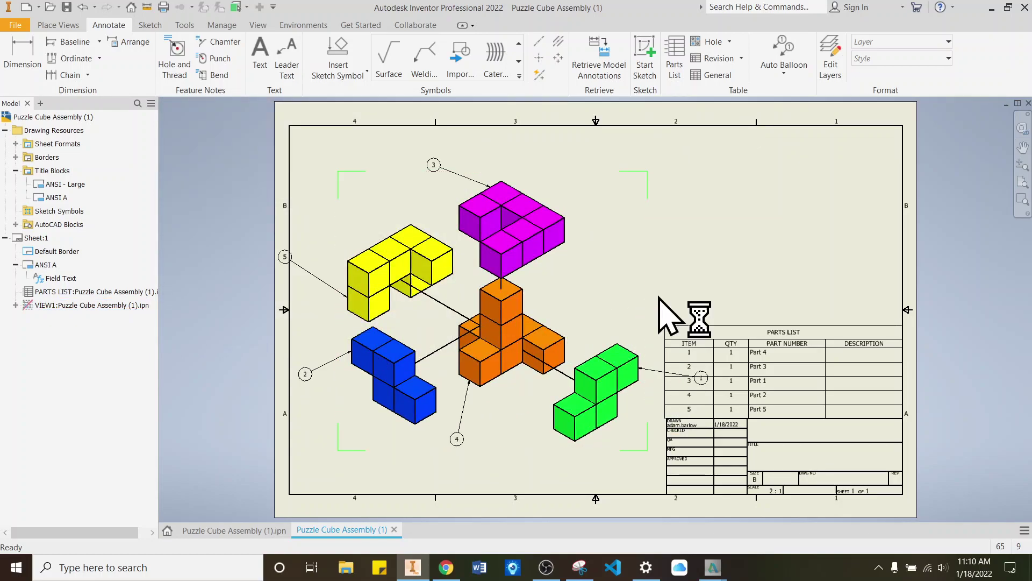
Step: Move balloon 1 off the parts list, balloon 5 beside the yellow piece, and balloon 3 above the magenta piece
right_click(750, 266)
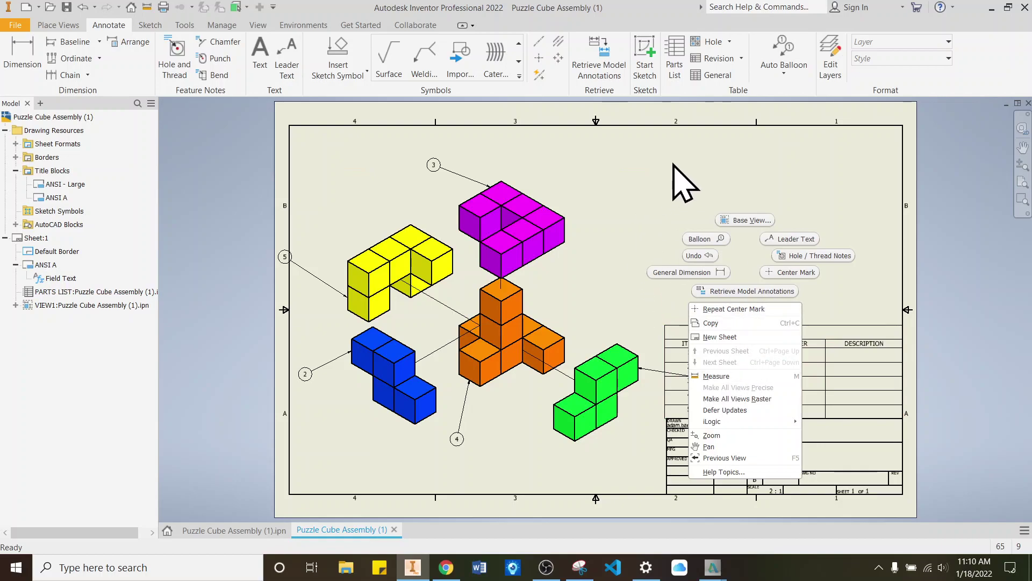
key(Escape)
drag(684, 366, 653, 354)
click(284, 257)
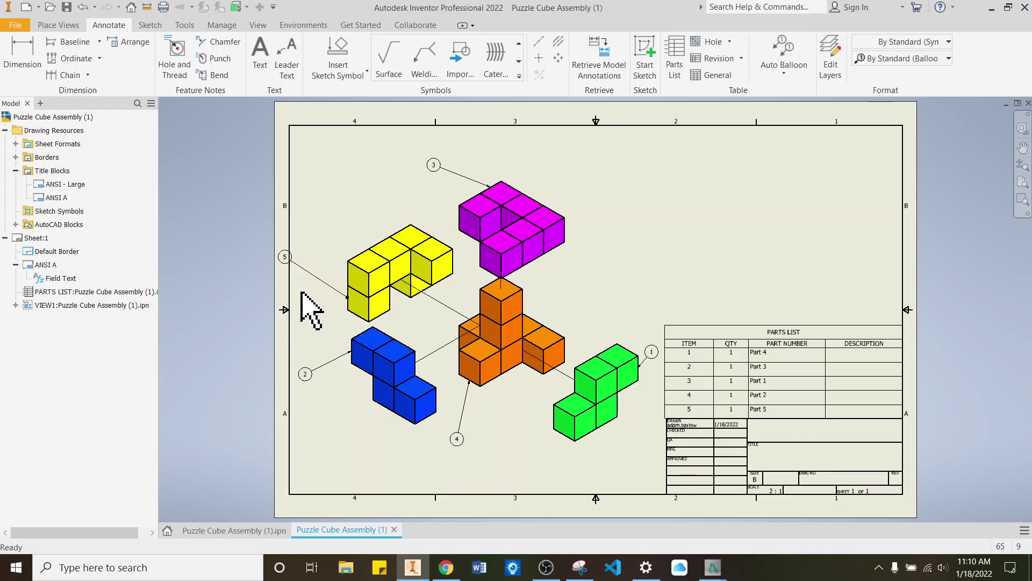
click(283, 256)
drag(284, 257, 313, 292)
drag(434, 164, 470, 155)
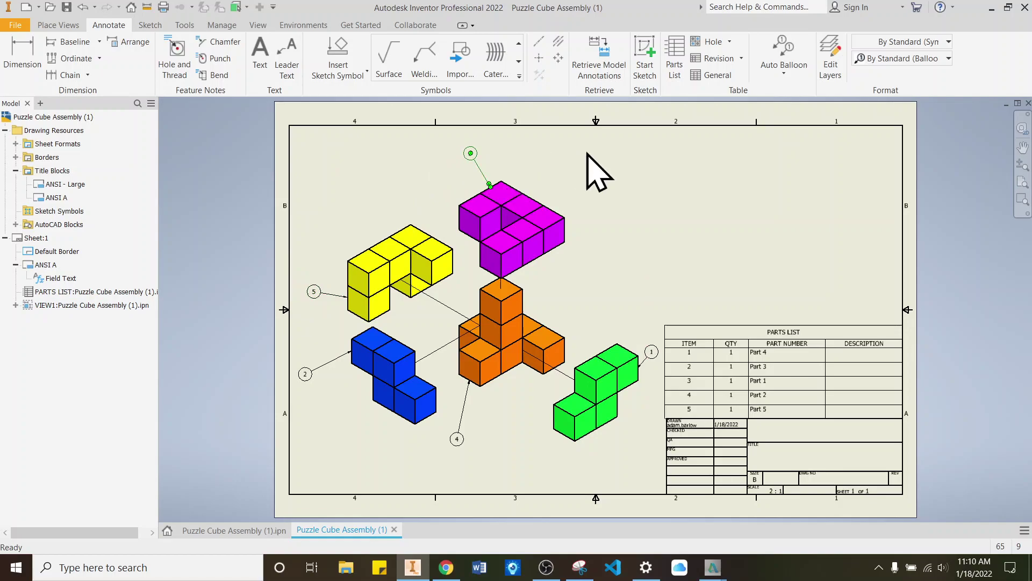
click(738, 264)
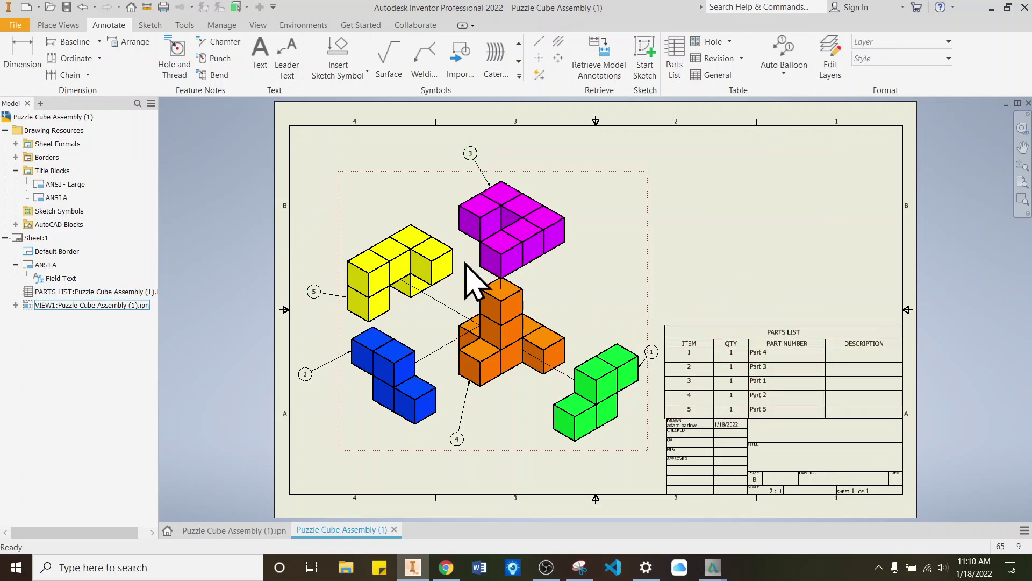
click(803, 361)
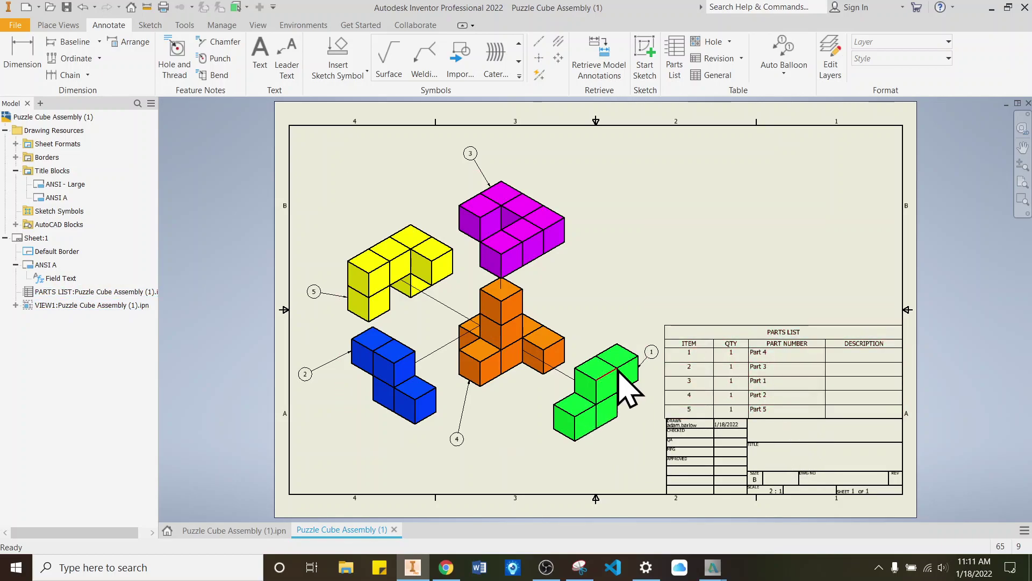
Step: Rename the parts list part numbers to Green, Blue, Purple, Orange and Yellow
click(652, 352)
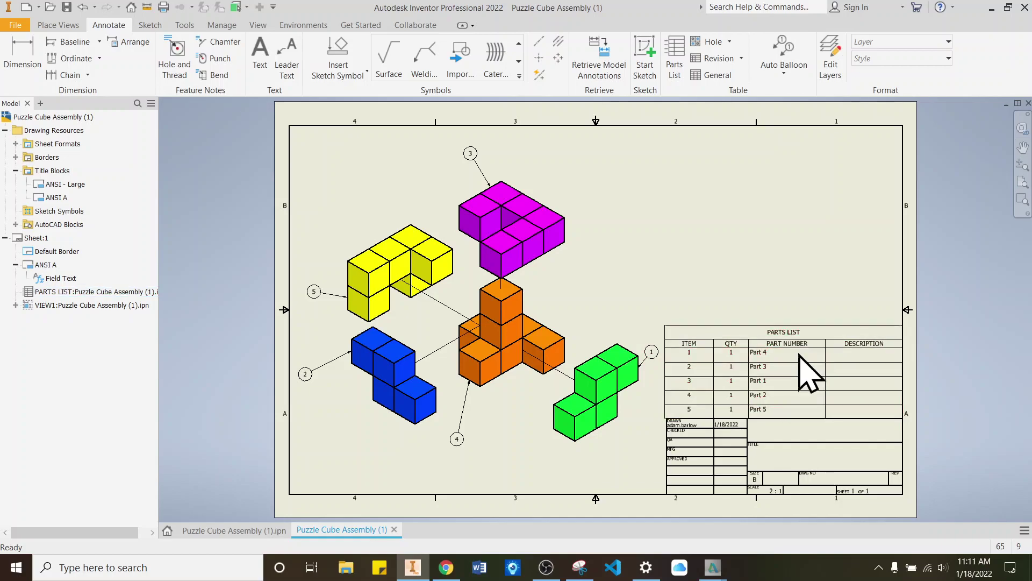
click(795, 372)
double_click(794, 371)
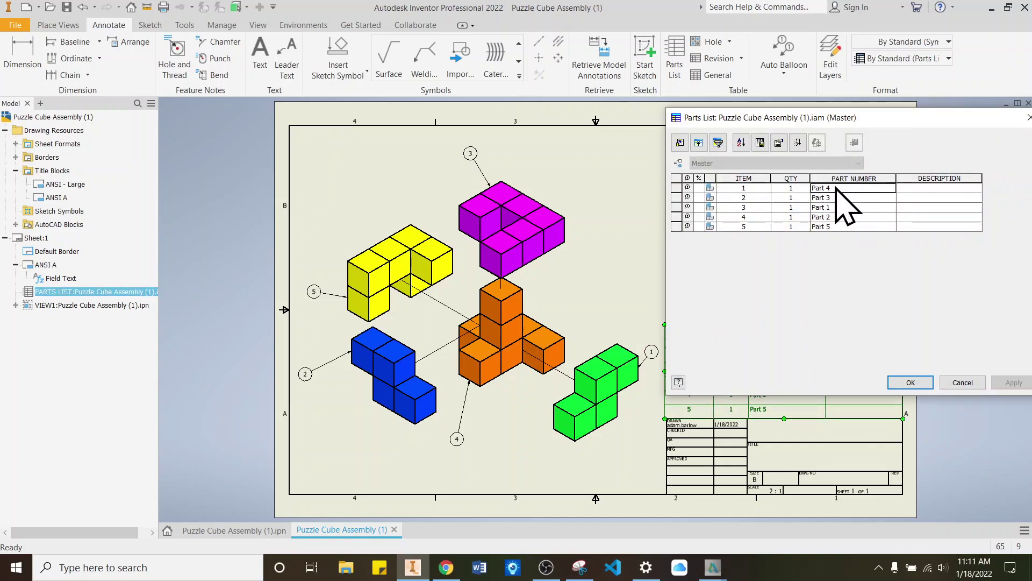
drag(853, 187, 801, 188)
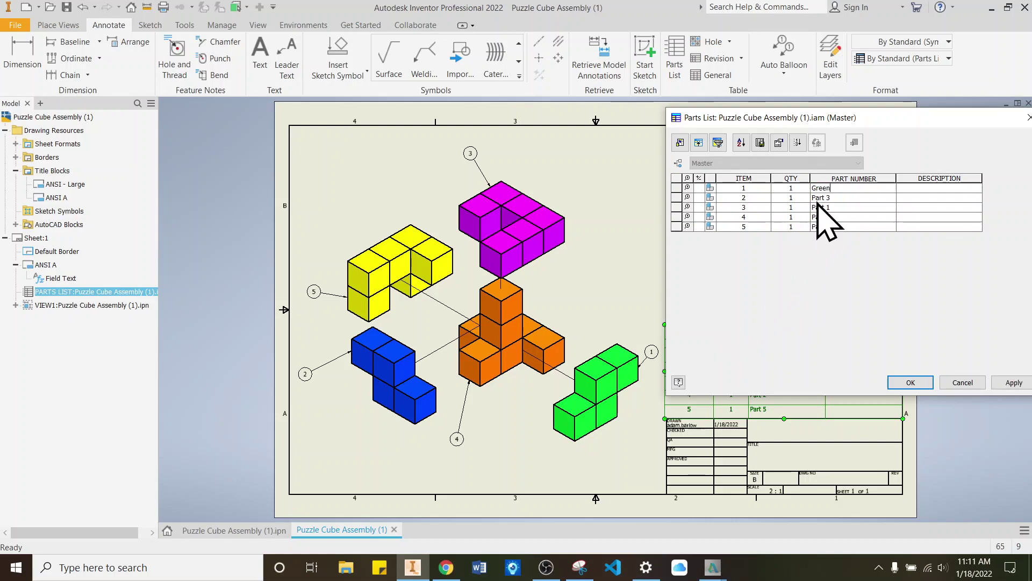
click(821, 189)
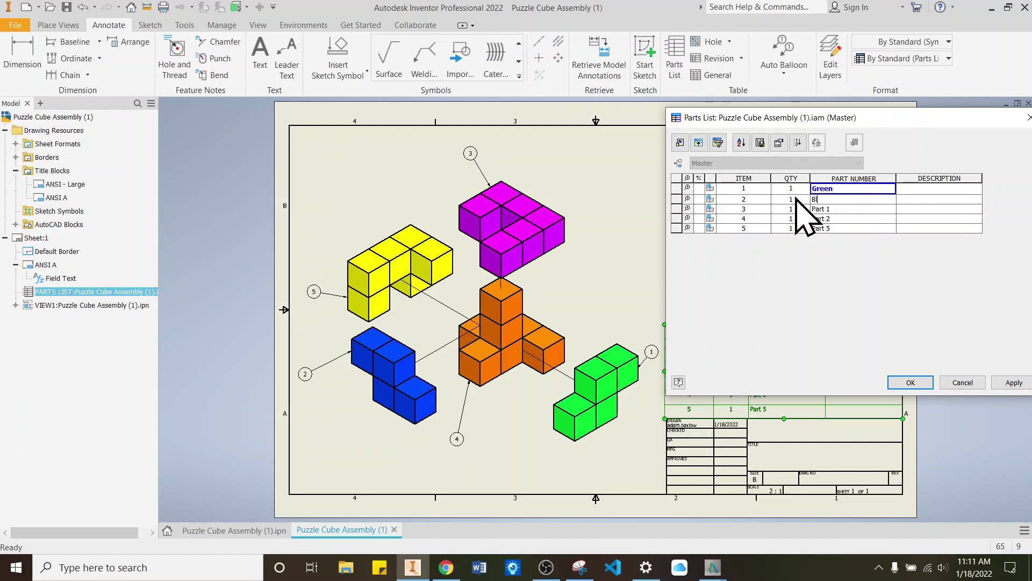
key(Return)
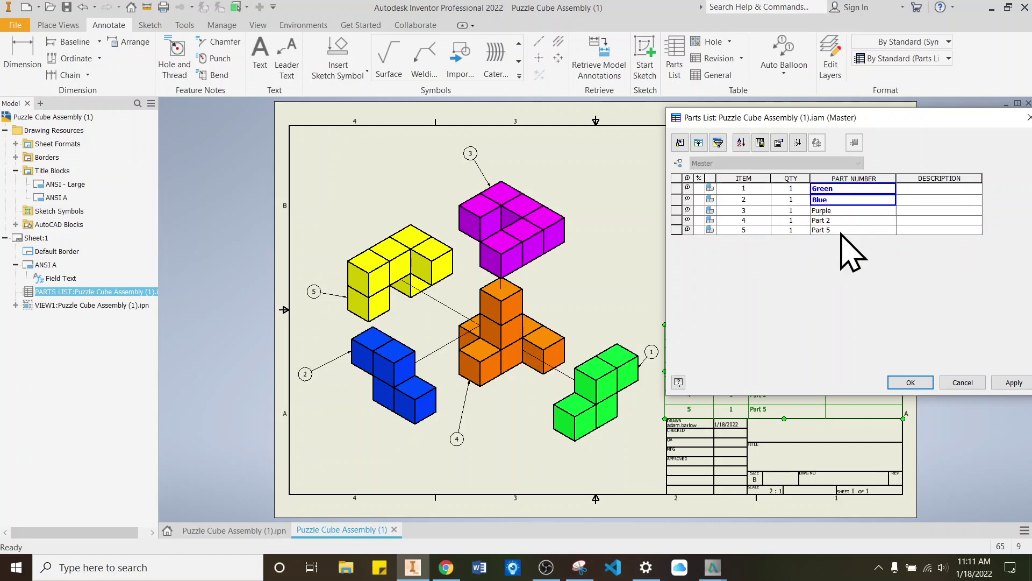
click(831, 212)
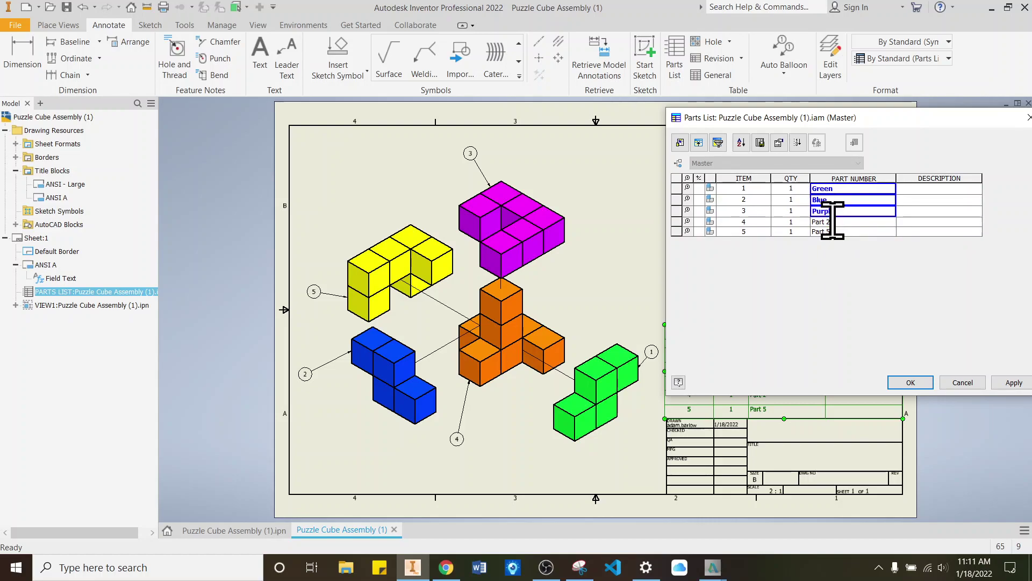
click(833, 221)
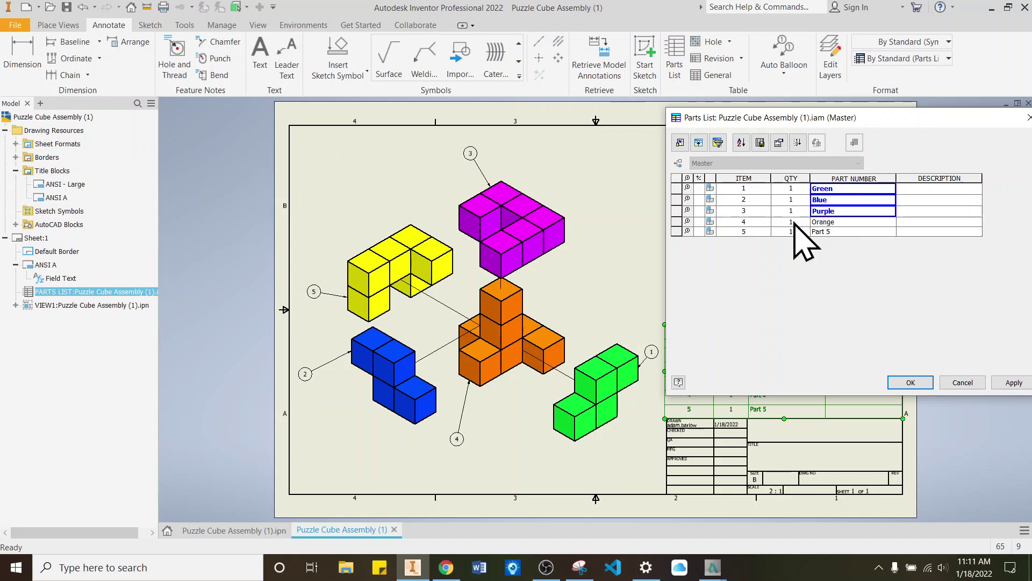
click(837, 231)
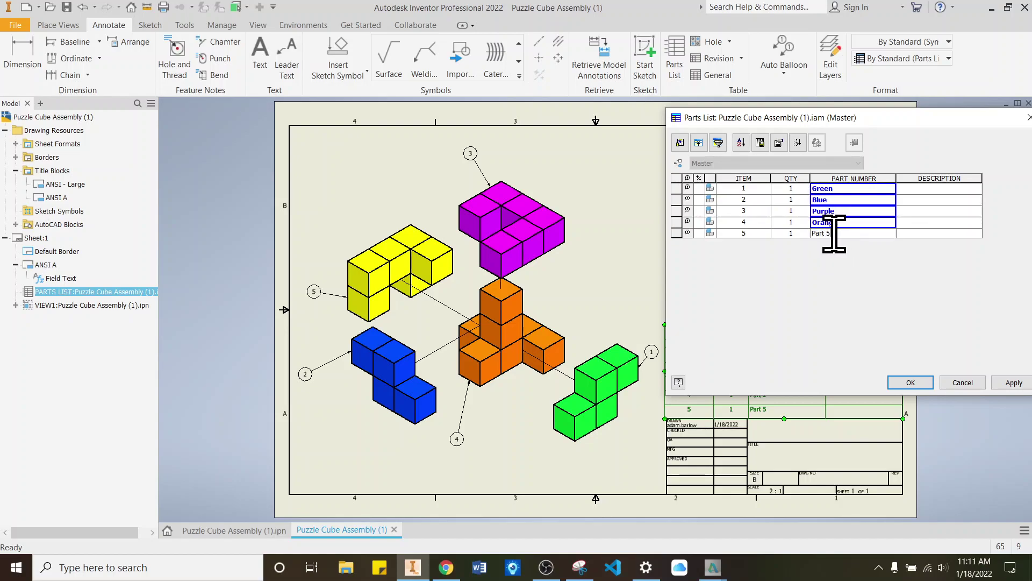
click(833, 233)
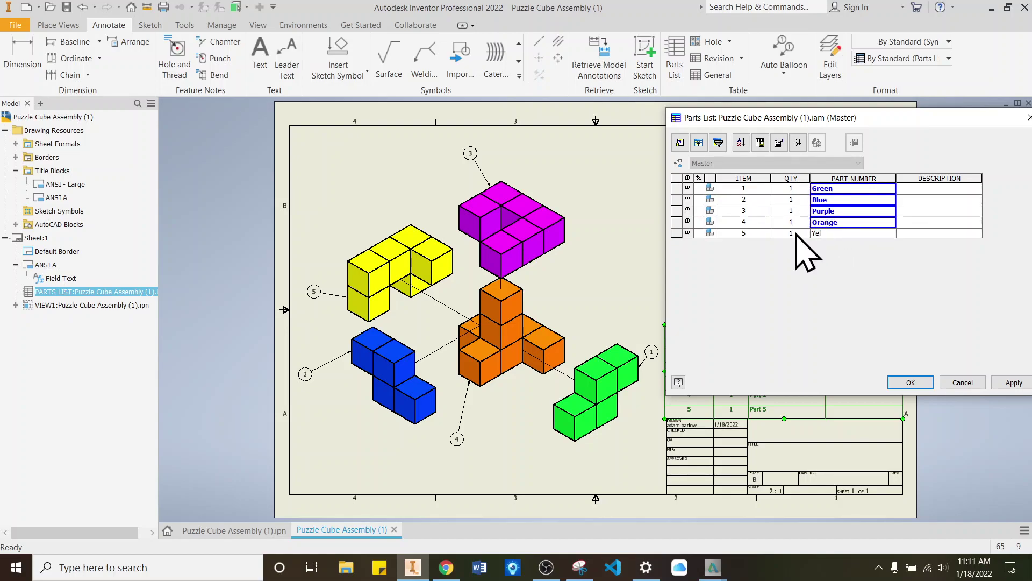
click(914, 383)
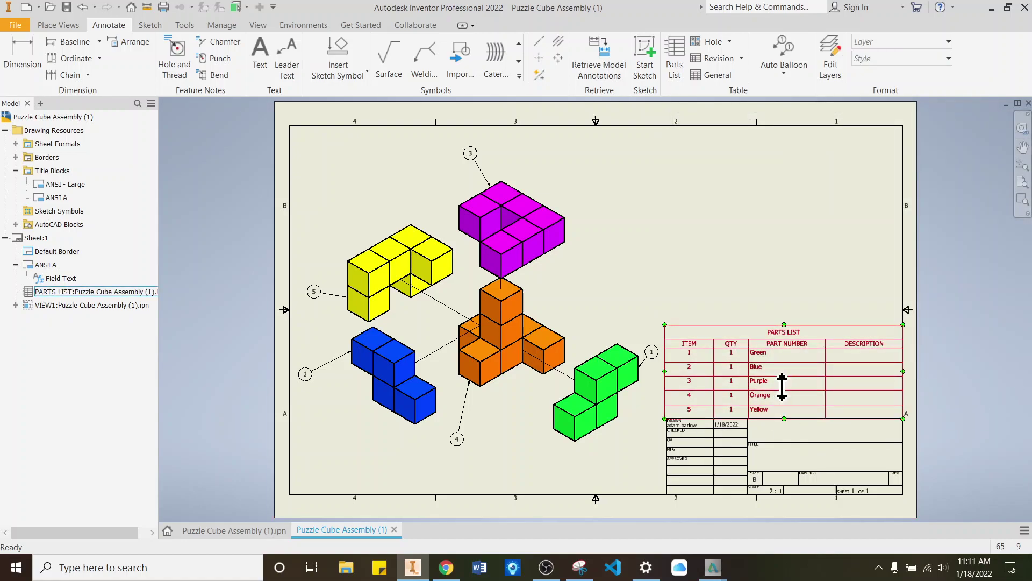
Step: Export the drawing sheet as PDF 'Puzzle Cube Assembly (1)' into the project folder
drag(666, 347, 669, 377)
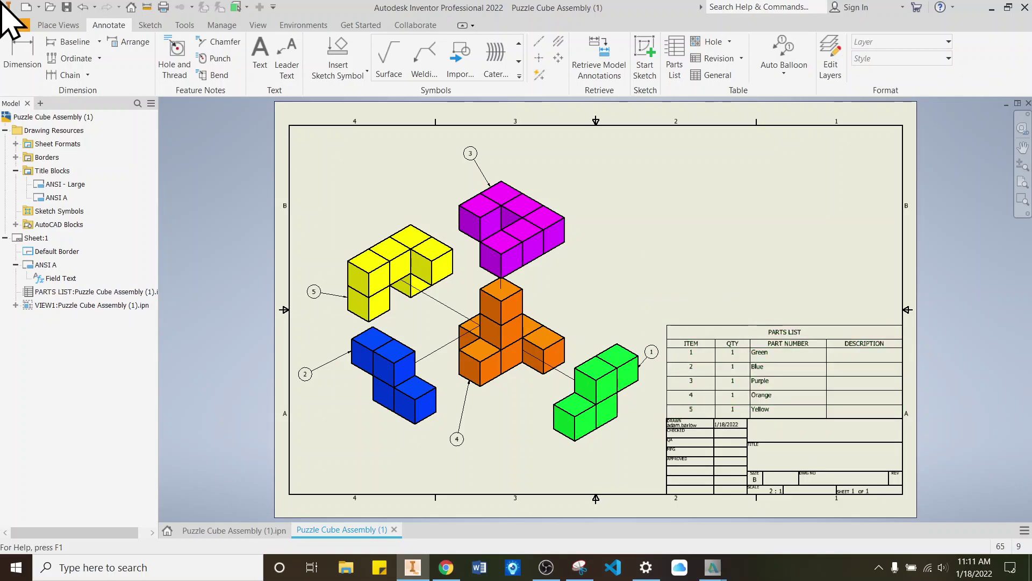
click(16, 25)
mouse_move(52, 202)
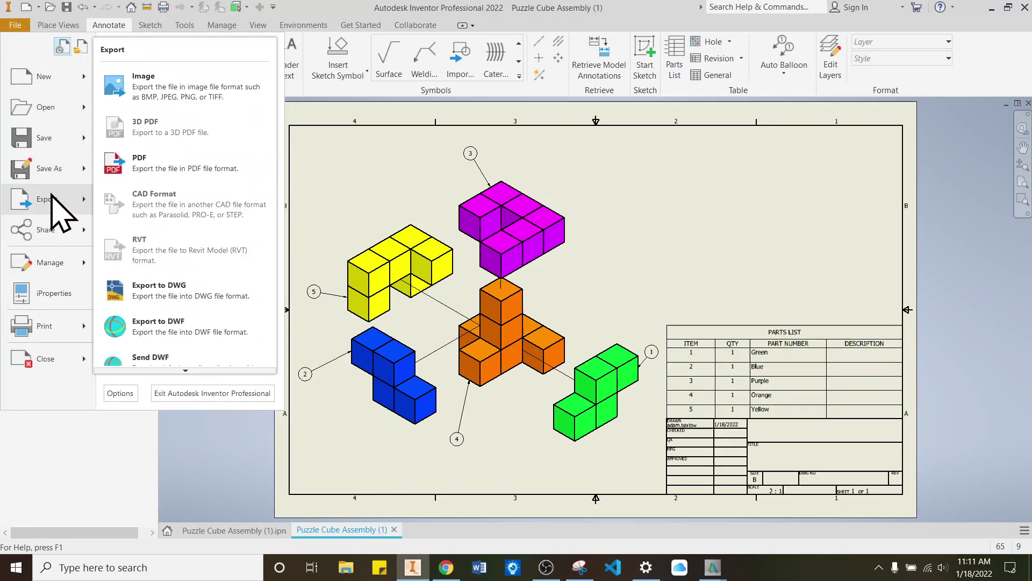
click(159, 163)
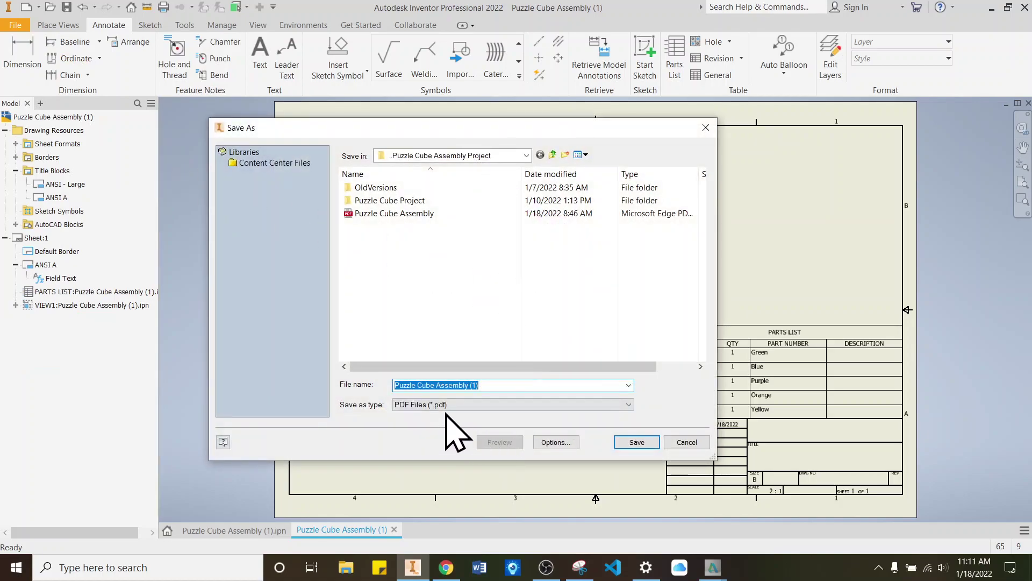
click(637, 443)
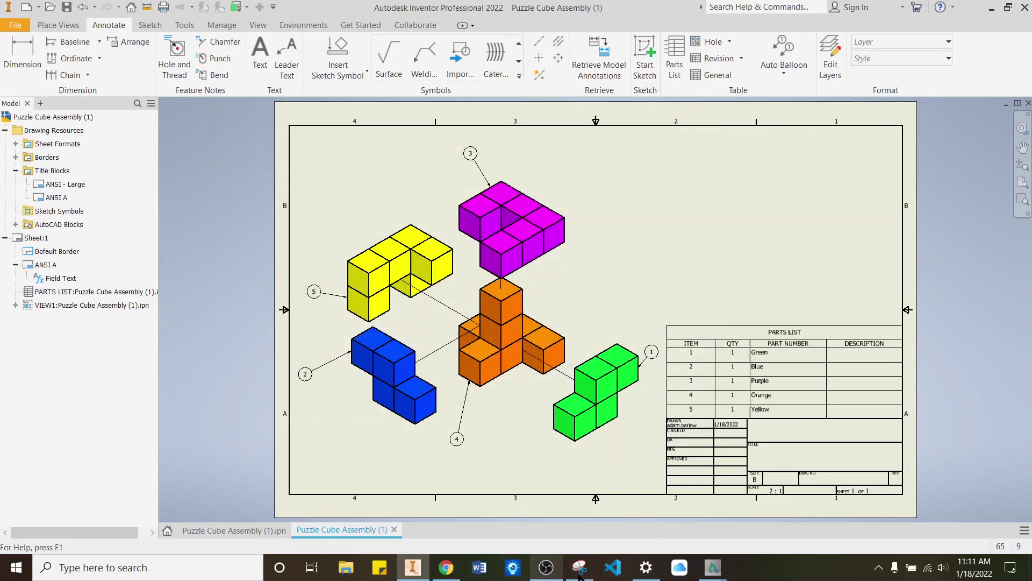
click(547, 568)
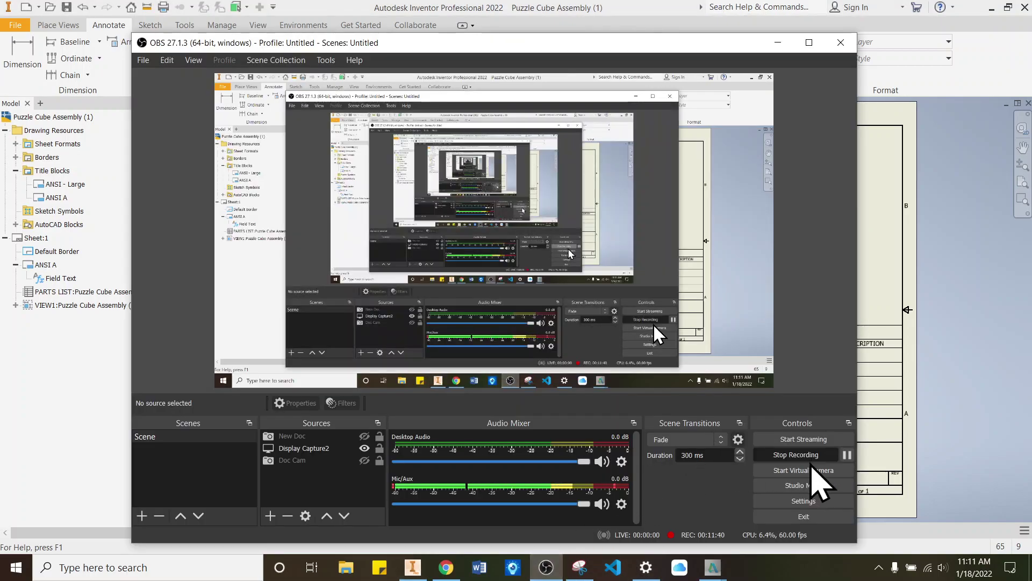